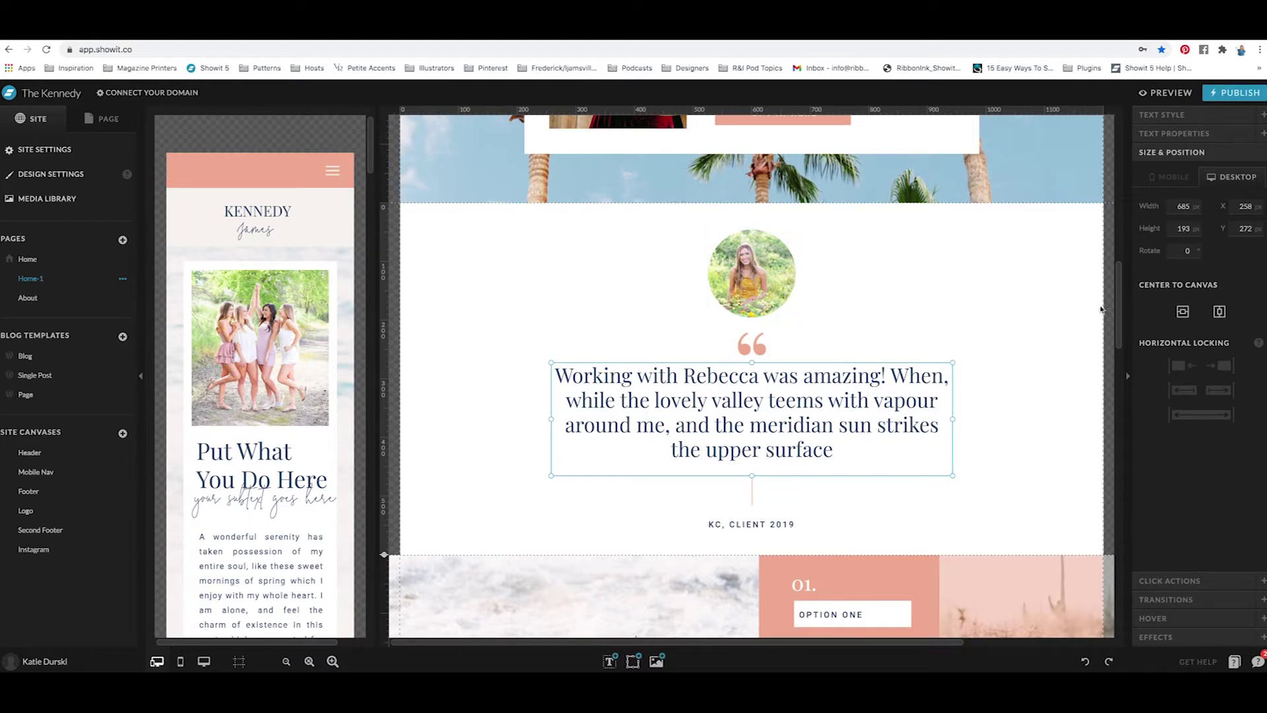
Step: Show the Home-1 page's canvas list and expand the Testimonial, Above the Fold and Welcome Msg canvases
mouse_move(1120, 315)
mouse_down()
mouse_move(1117, 277)
mouse_move(1125, 302)
mouse_up()
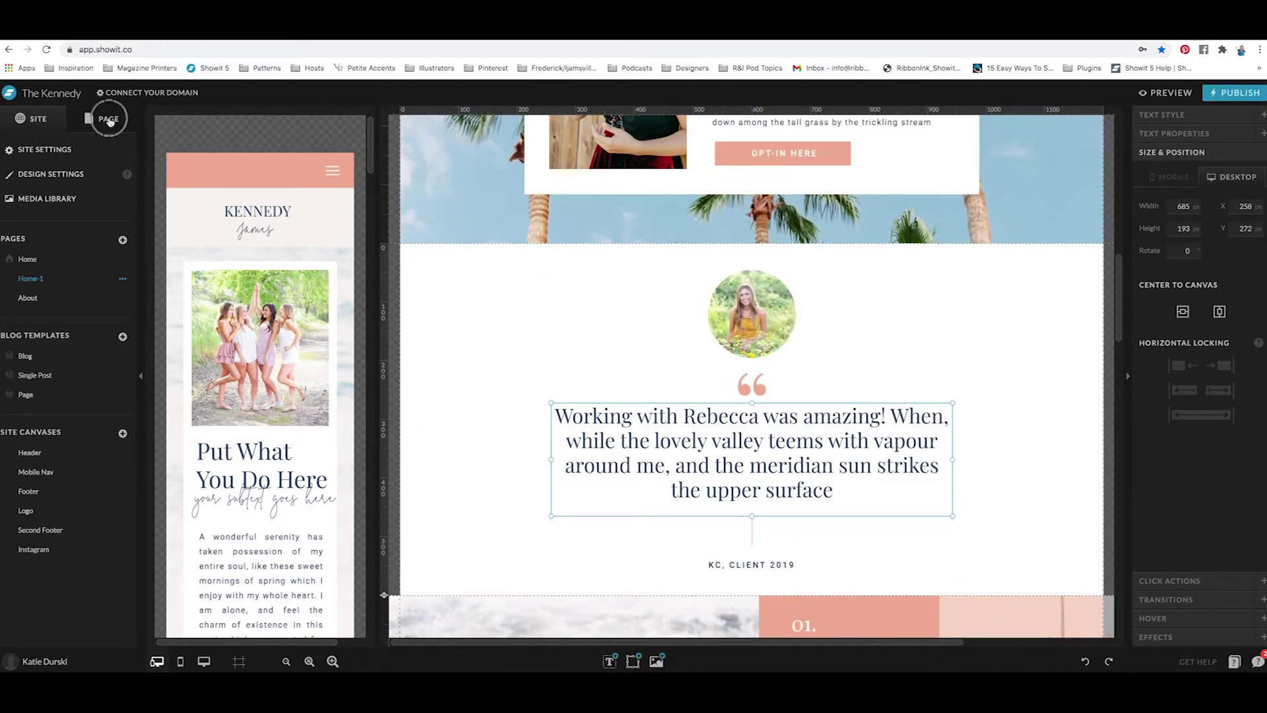
click(86, 122)
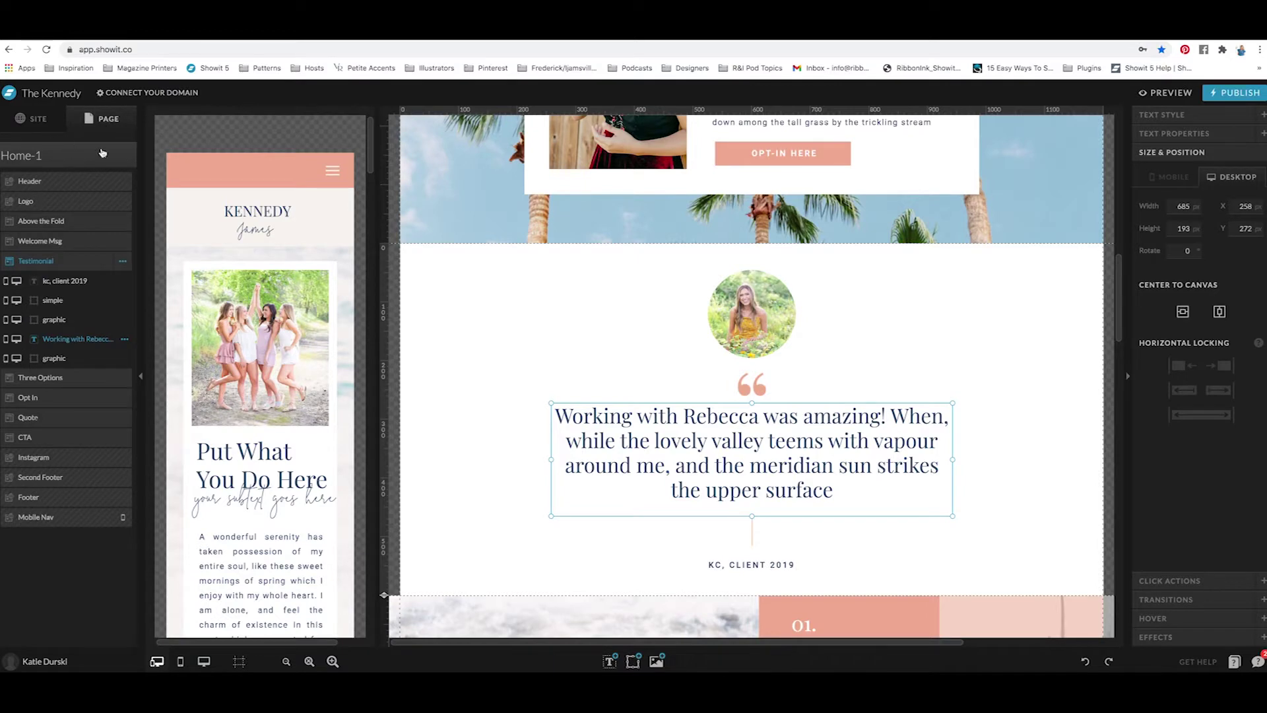
click(56, 159)
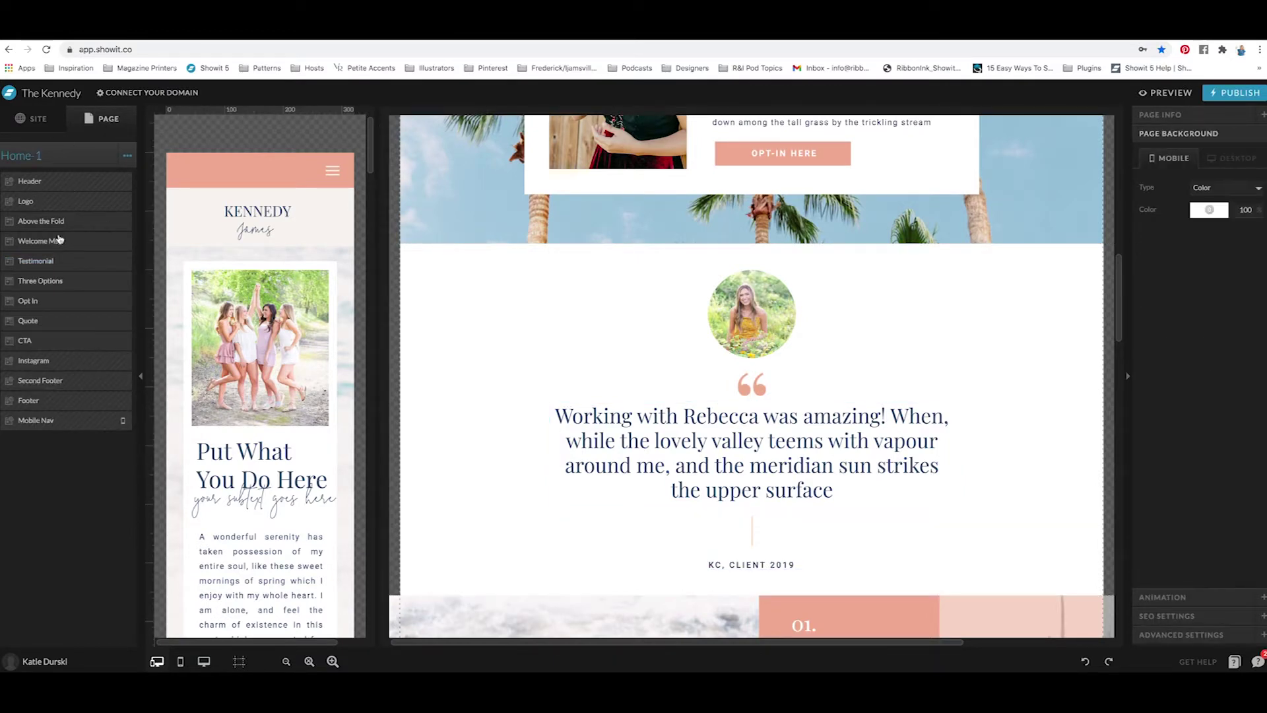
click(64, 262)
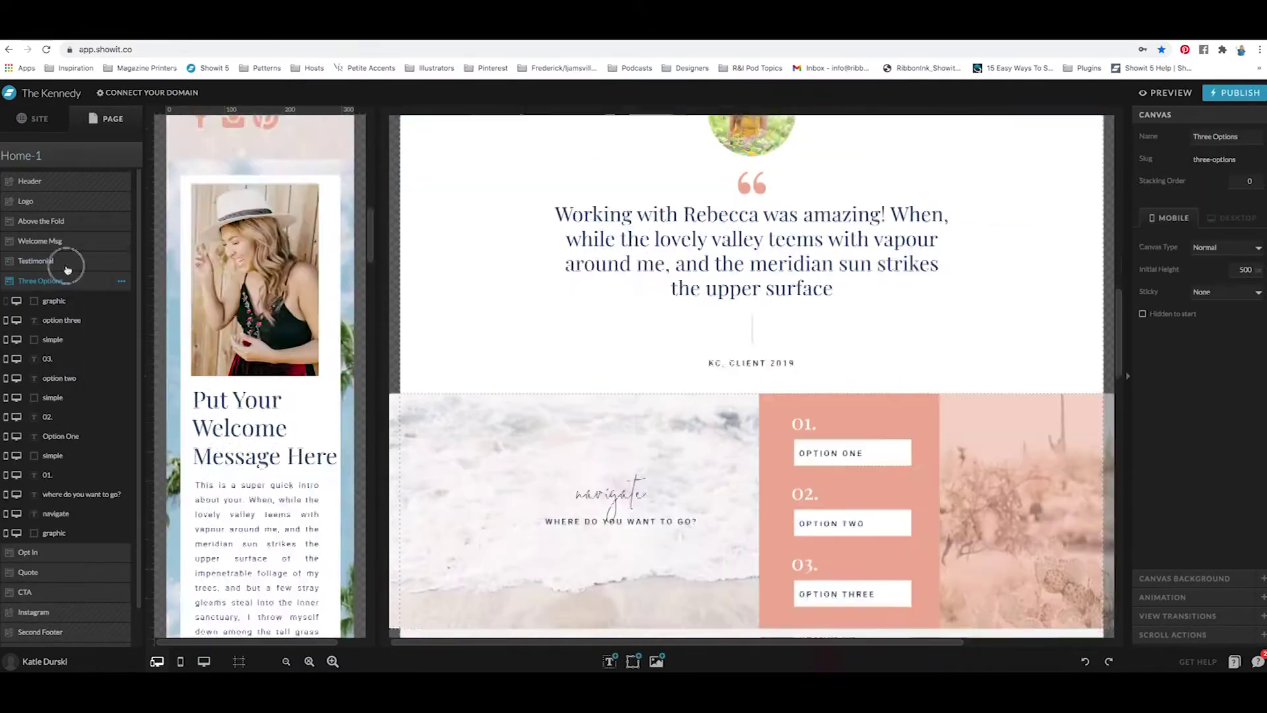
click(41, 221)
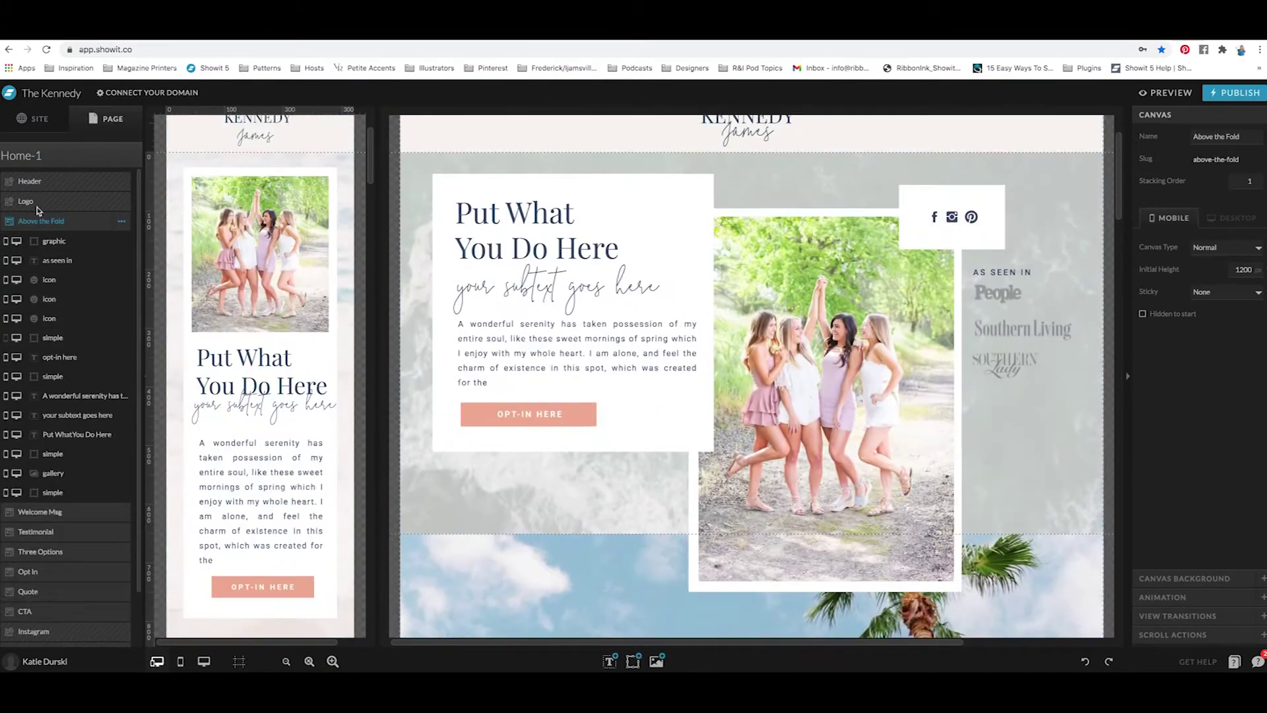
click(69, 513)
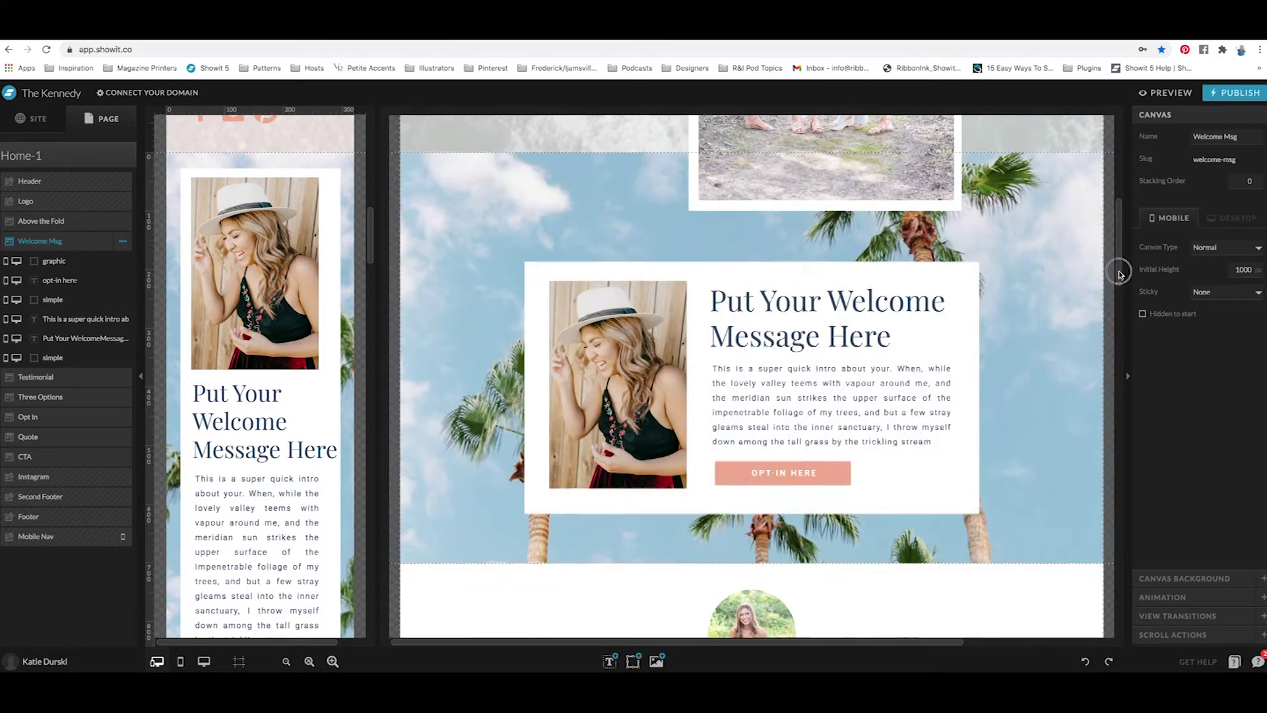
Step: Select the 685 by 193 testimonial quote text box on the canvas
drag(1123, 268, 1109, 362)
scroll(730, 279, up, 1)
click(648, 311)
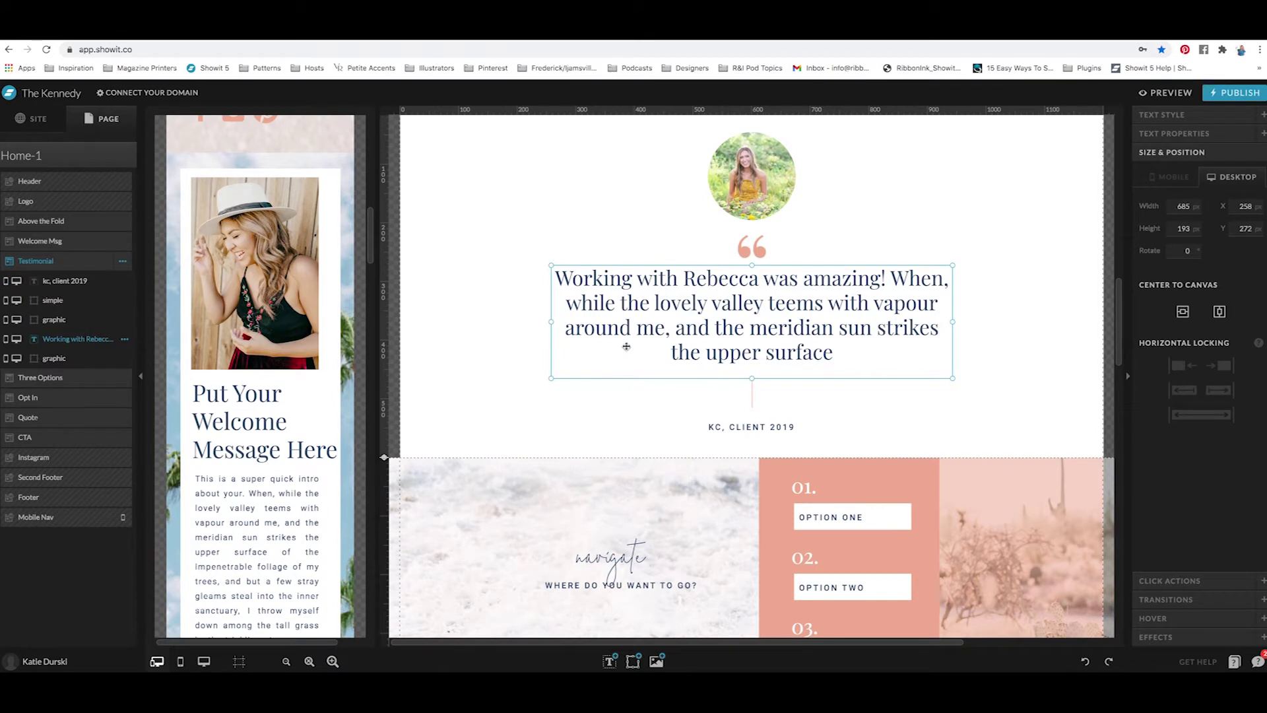
Step: Nudge the quote box left, centre it horizontally on the canvas, then nudge it down to Y 274
key(shift+Left)
key(shift+Left)
key(shift+Left)
key(shift+Left)
key(shift+Left)
key(shift+Left)
key(shift+Left)
key(shift+Left)
key(shift+Left)
key(shift+Left)
key(shift+Left)
key(shift+Left)
key(shift+Left)
key(shift+Left)
key(shift+Left)
key(shift+Left)
key(shift+Left)
key(shift+Left)
key(shift+Left)
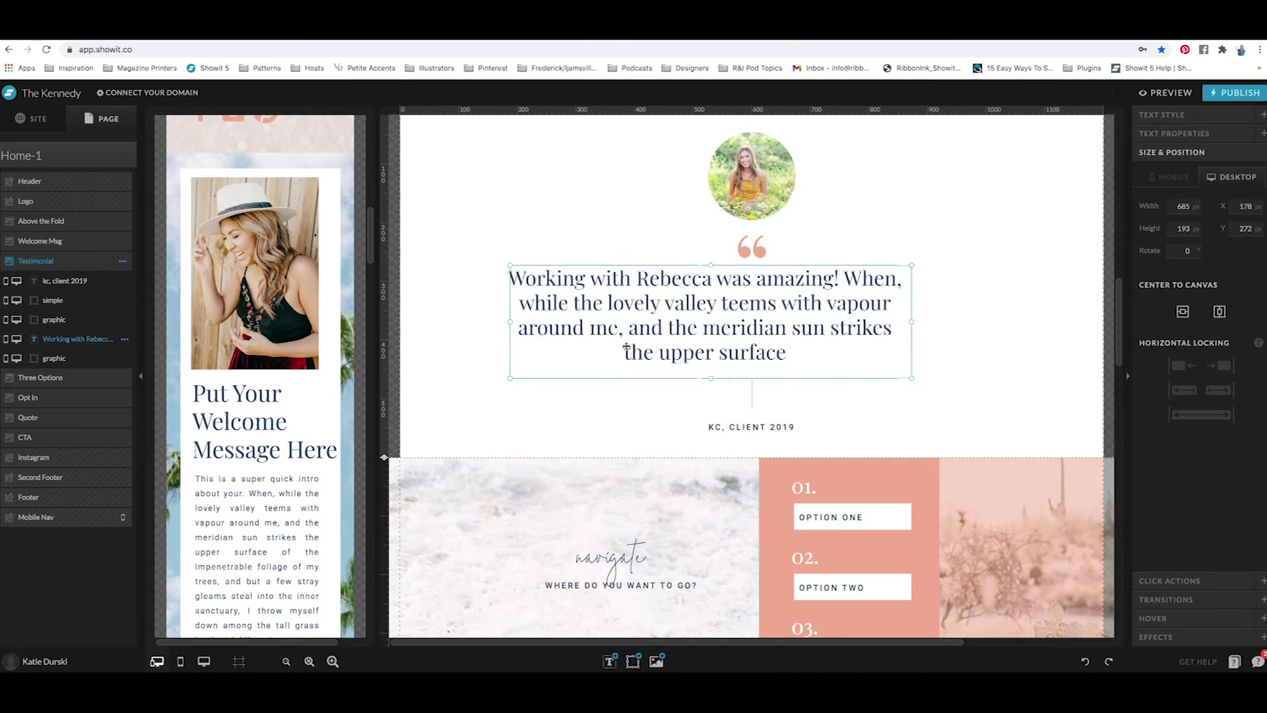
key(shift+Left)
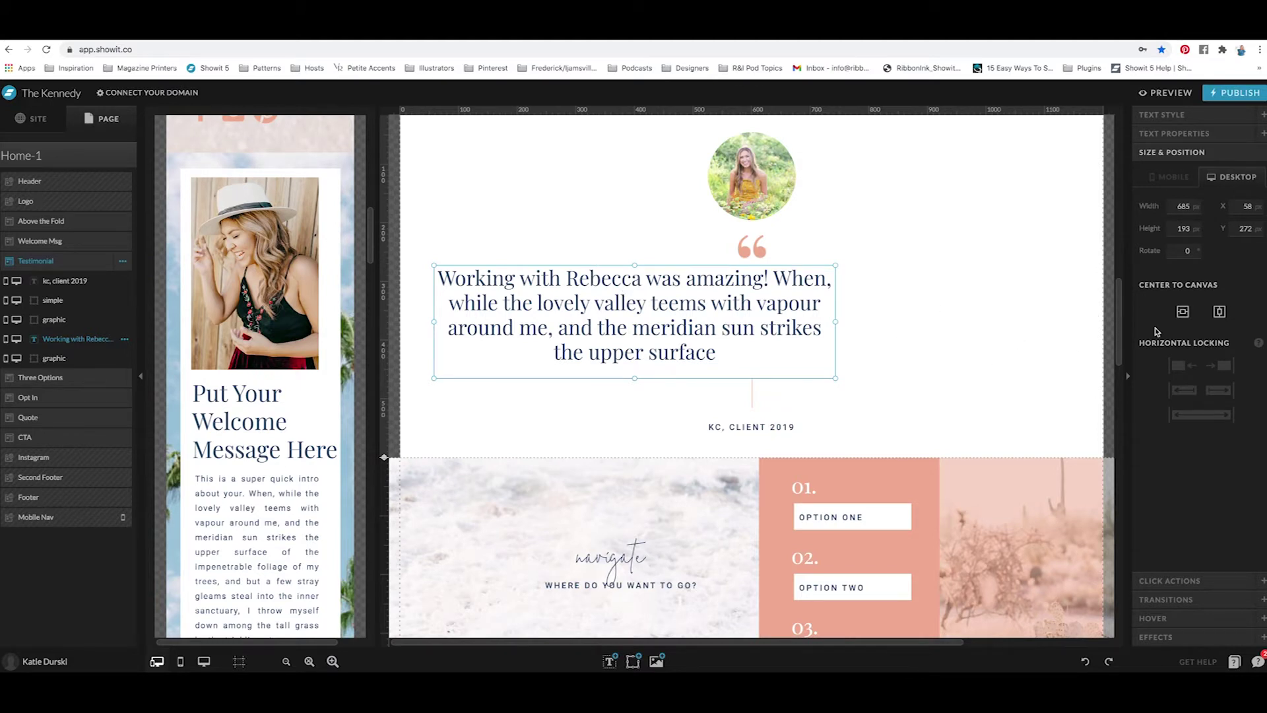
click(1220, 313)
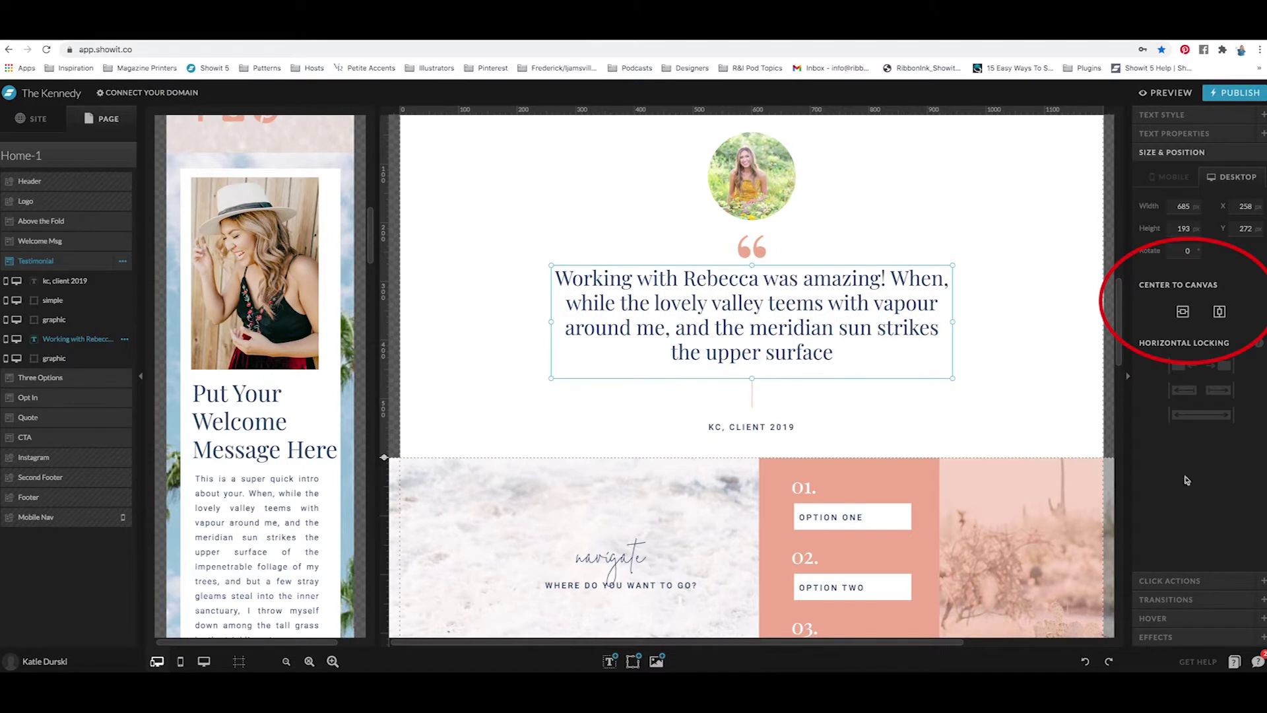
click(1183, 312)
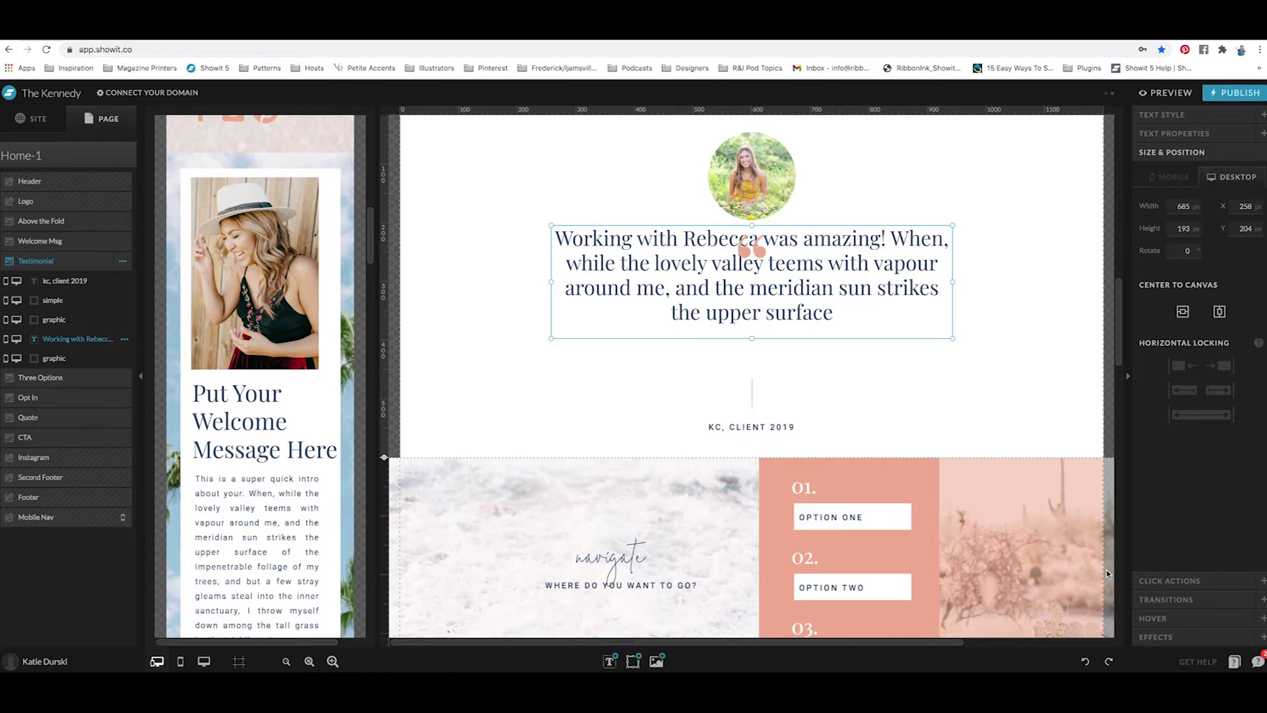
key(Down)
key(Down)
key(Down)
key(Down)
key(Down)
key(Down)
key(Down)
key(Down)
key(Down)
key(Down)
key(Down)
key(Down)
key(Down)
key(Down)
key(Down)
key(Down)
key(Down)
key(Down)
key(Down)
key(Down)
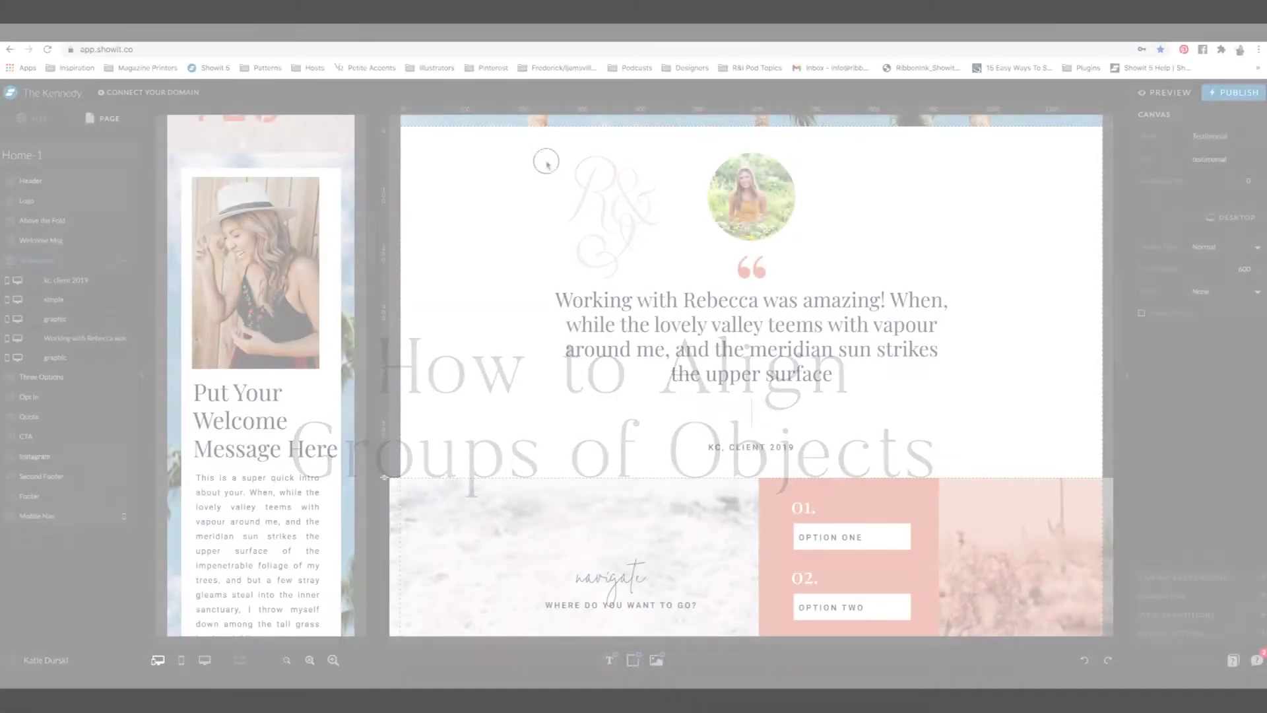
Step: Marquee-select the testimonial's photo, quote mark, quote text and 'KC, CLIENT 2019' credit together
drag(546, 160, 865, 467)
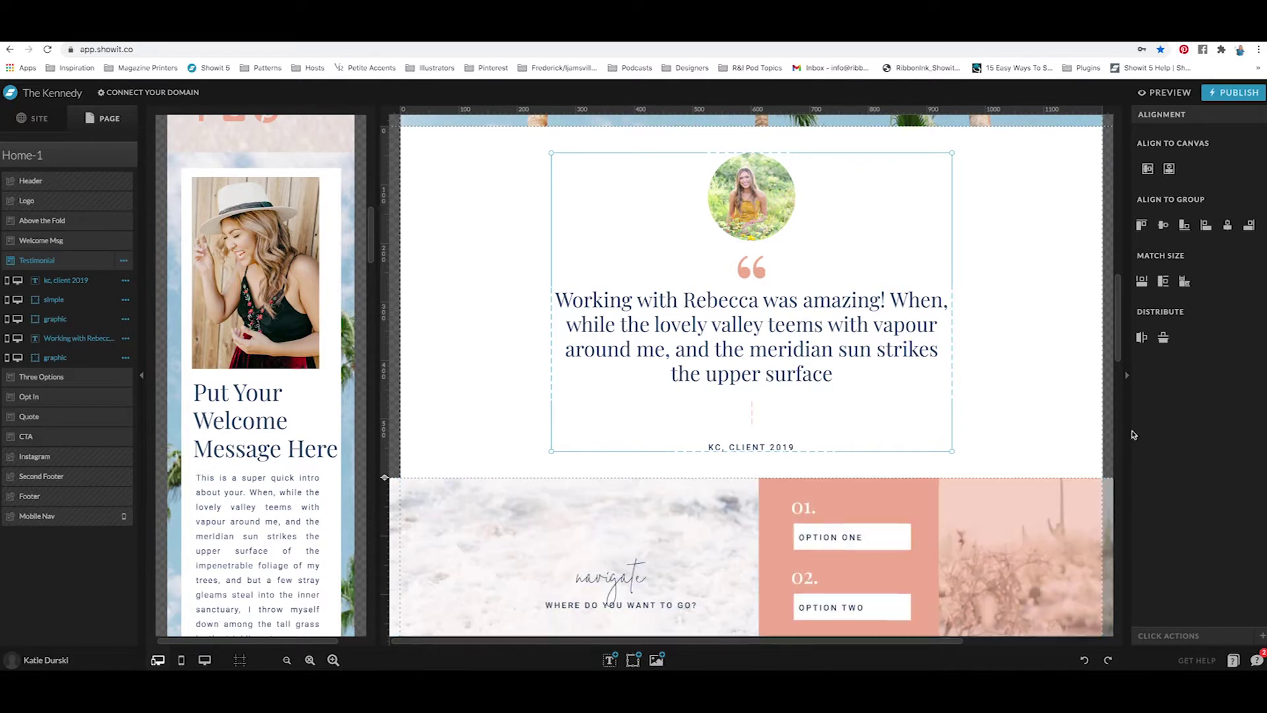
Step: Set the Testimonial canvas's initial height to 1000
click(1027, 272)
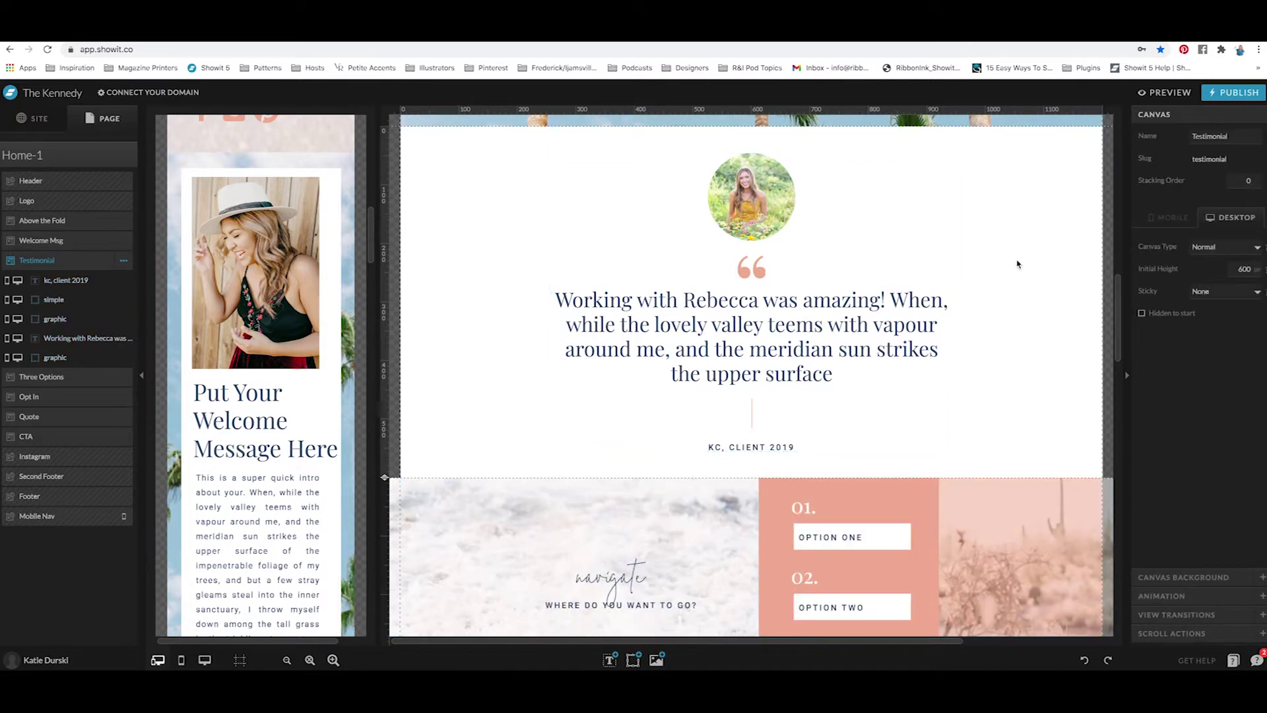
text(1000)
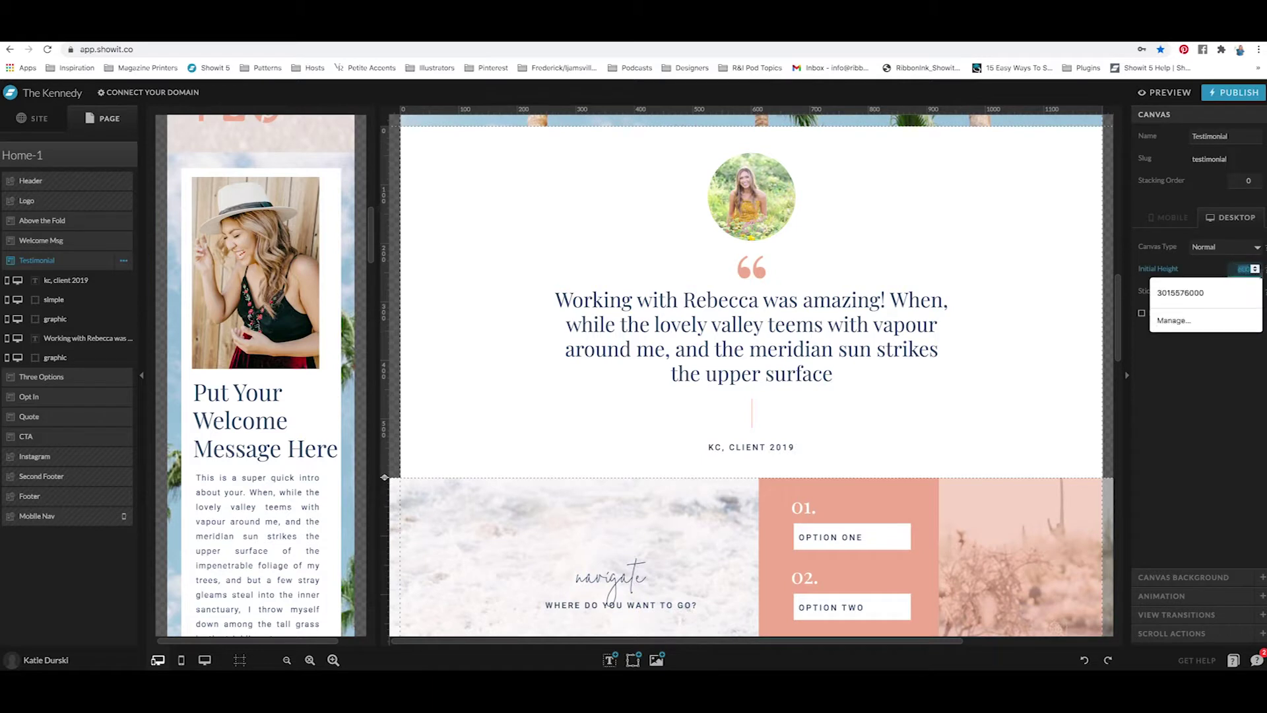
key(Return)
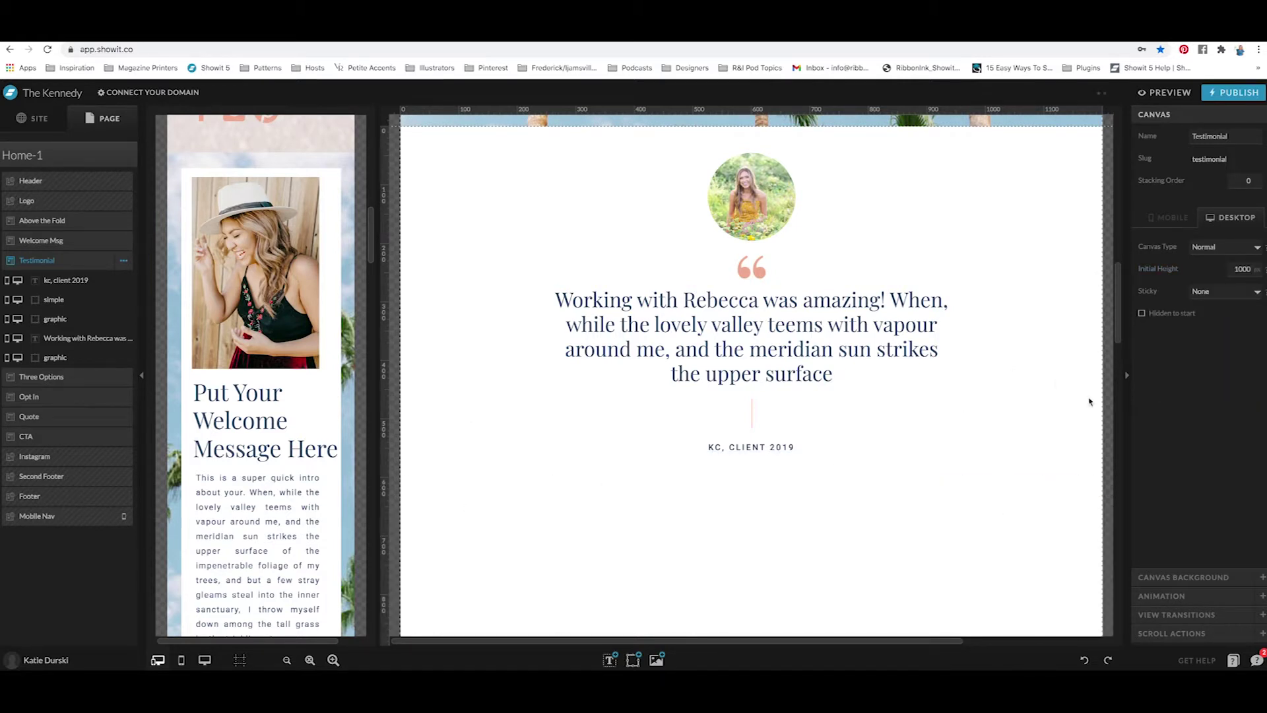
Step: Shift the testimonial group left of centre and reselect all five testimonial elements
drag(1117, 333, 1122, 418)
scroll(927, 474, up, 5)
drag(902, 585, 715, 192)
key(shift+Left)
key(shift+Left)
key(shift+Left)
key(shift+Left)
key(shift+Left)
key(shift+Left)
key(shift+Left)
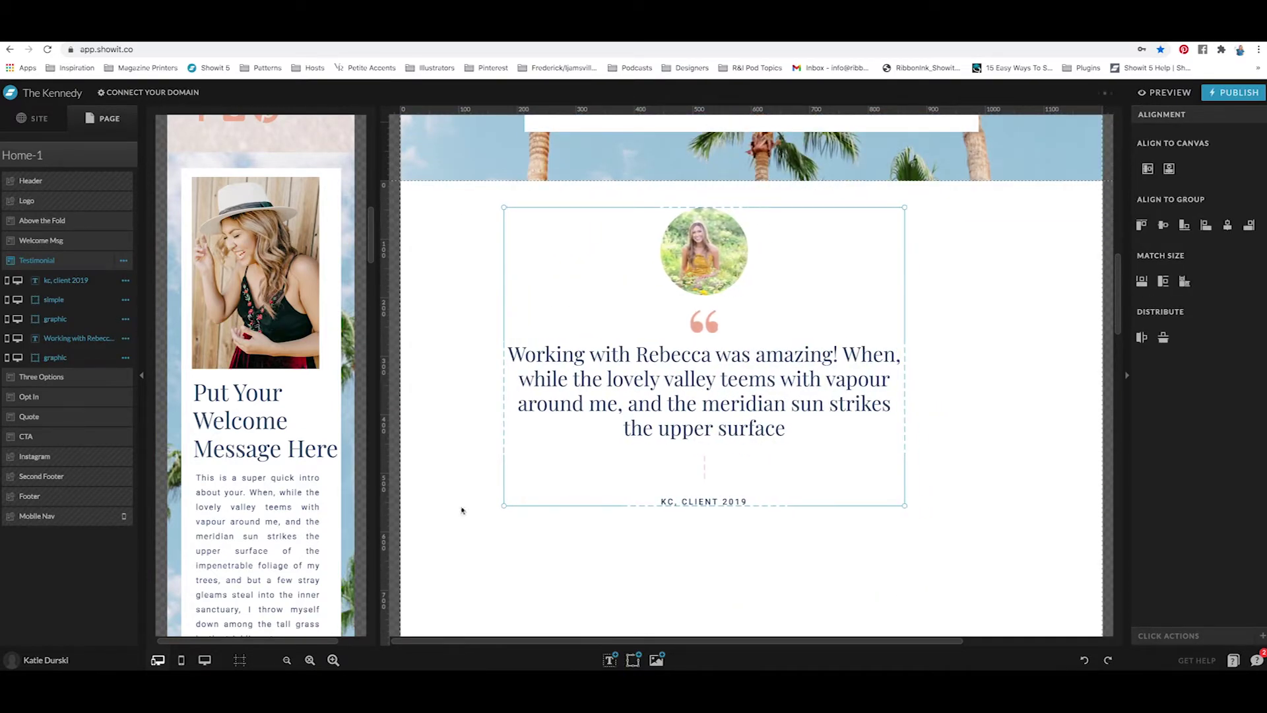
click(420, 612)
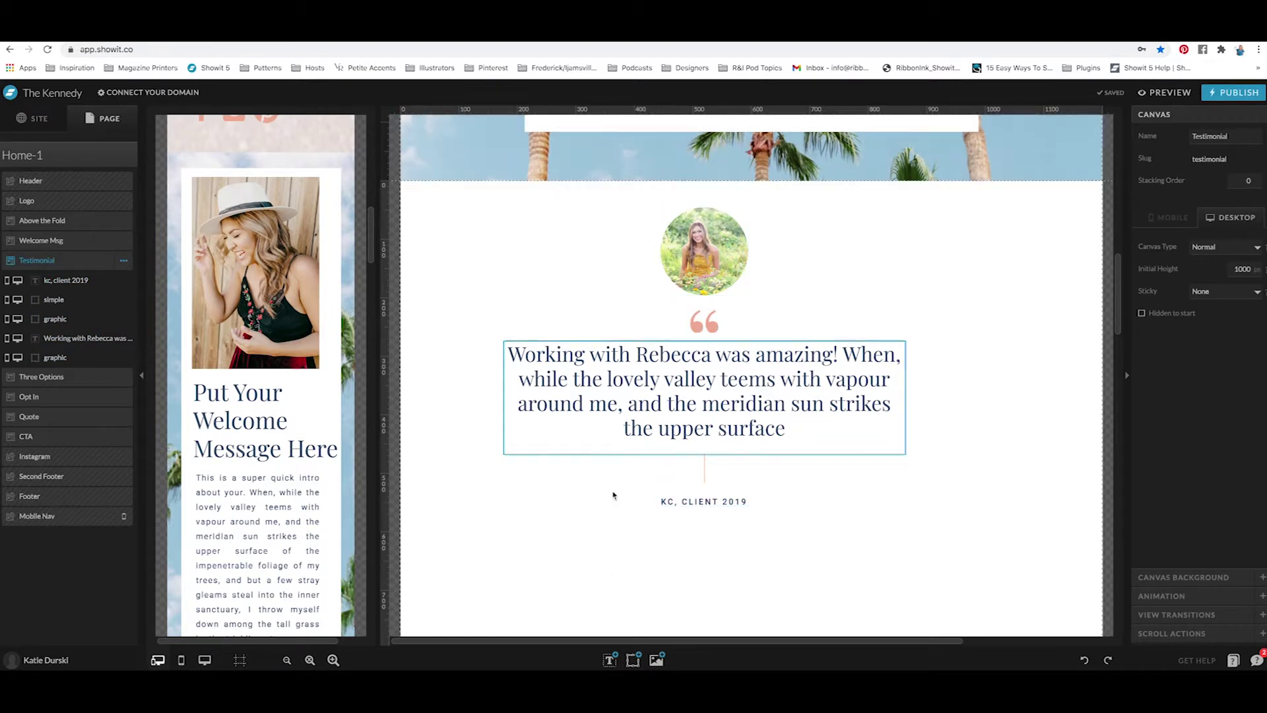
drag(910, 575, 476, 337)
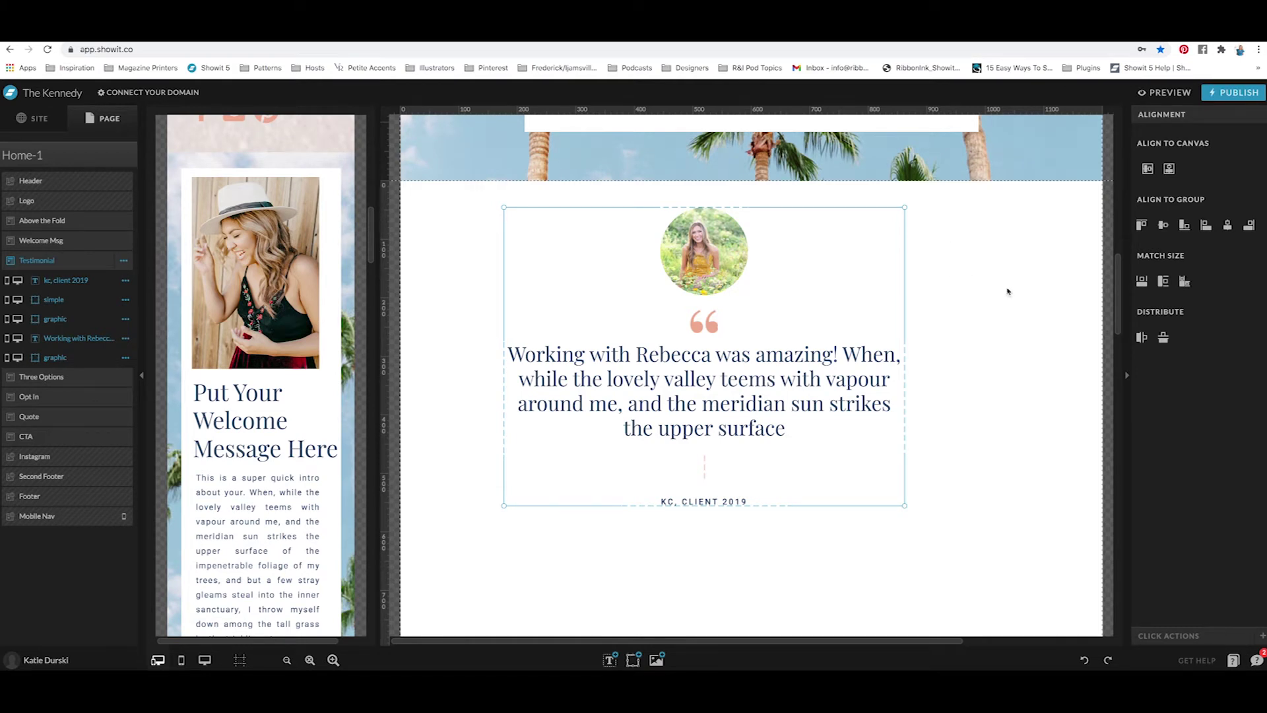
Step: Centre the testimonial group horizontally and vertically on the canvas
click(1169, 169)
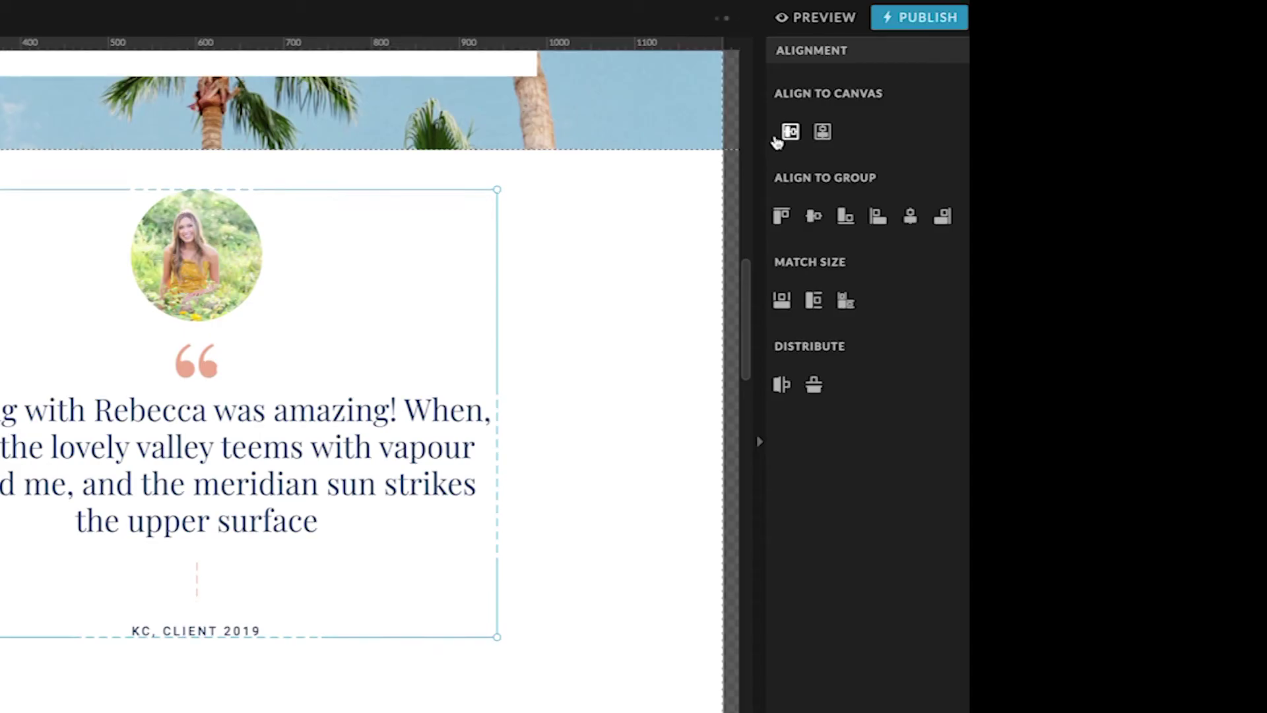
click(791, 132)
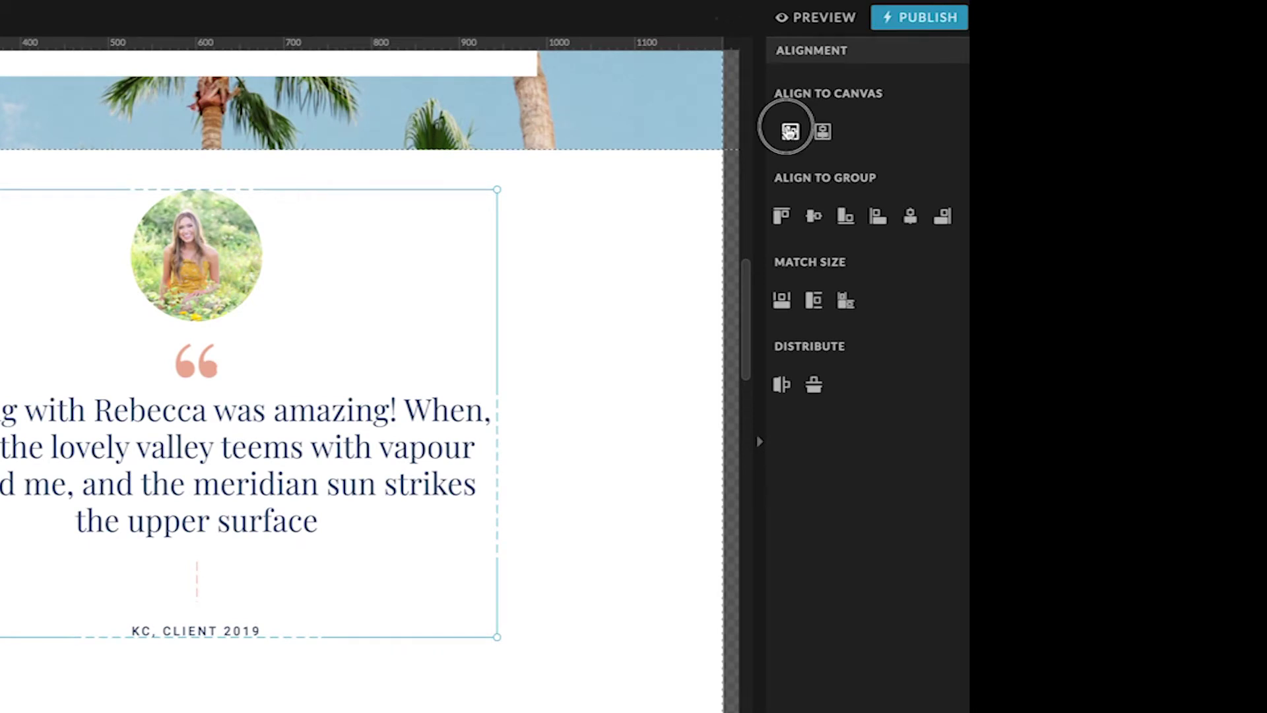
drag(746, 359, 650, 272)
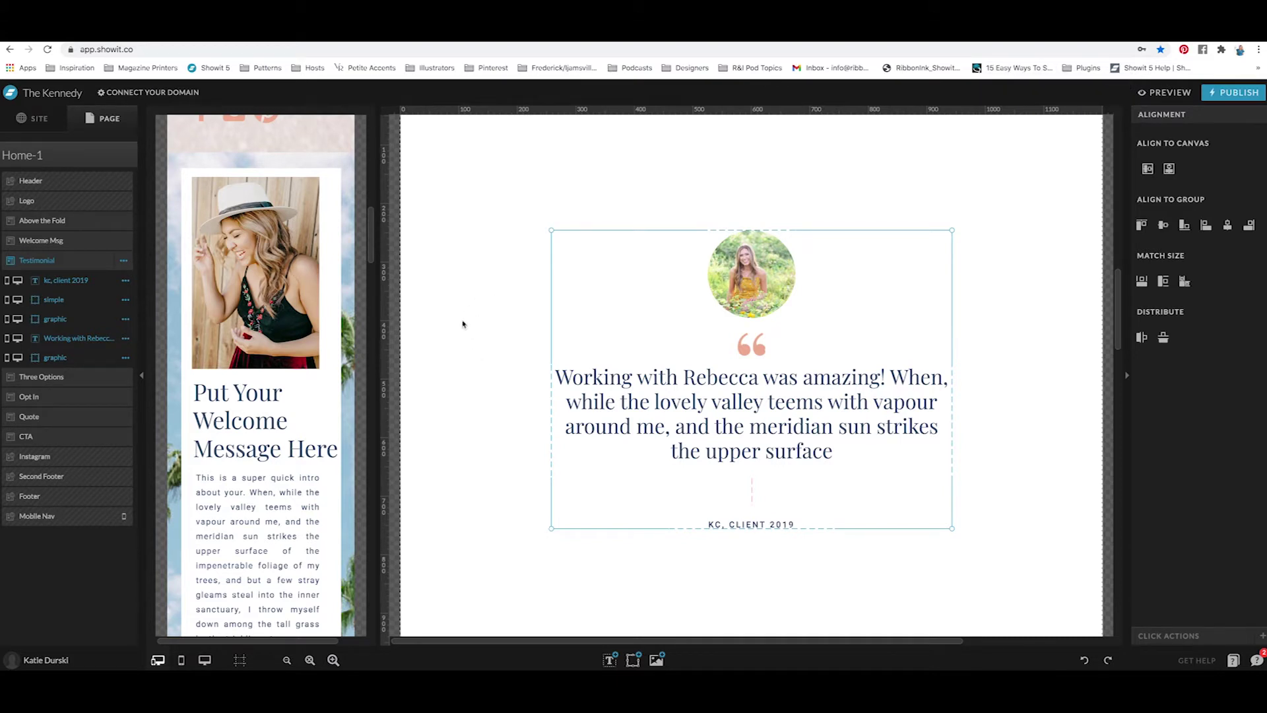
click(475, 284)
Step: Shift the circular photo left and the 'KC, CLIENT 2019' line and quotation mark right
click(744, 260)
drag(744, 260, 697, 260)
click(746, 527)
drag(750, 528, 828, 528)
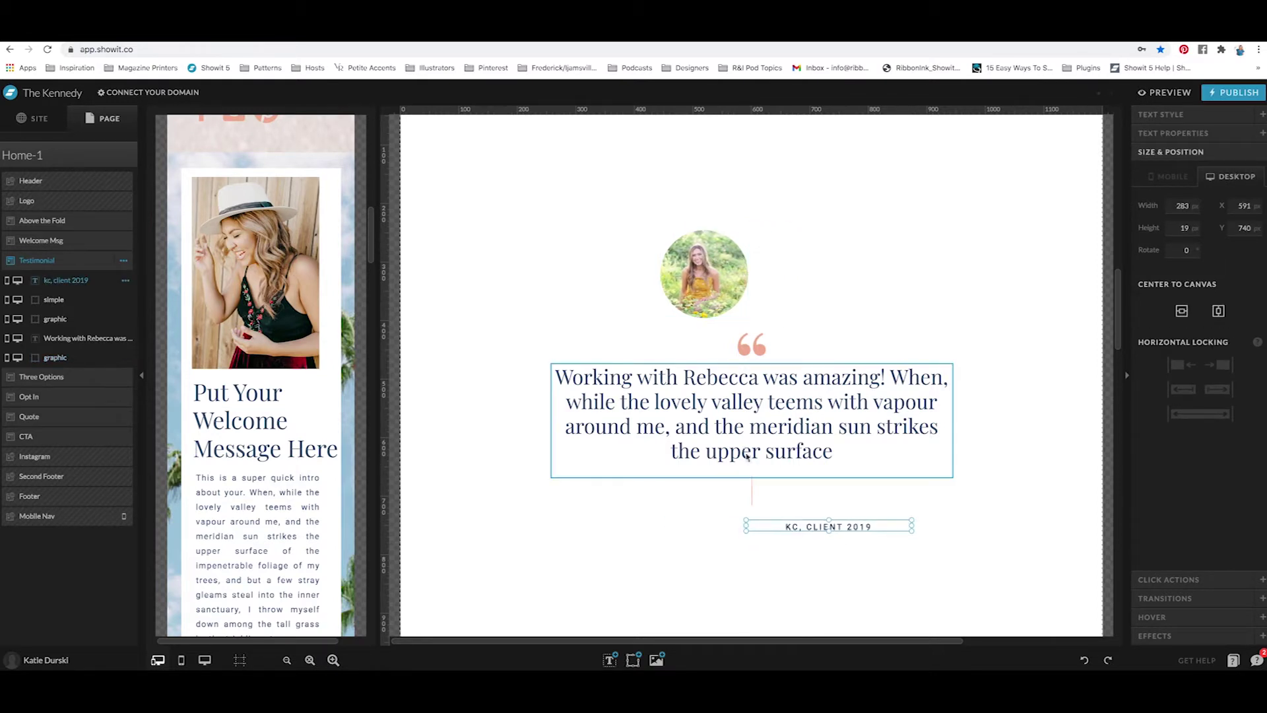
drag(752, 343, 789, 340)
click(484, 520)
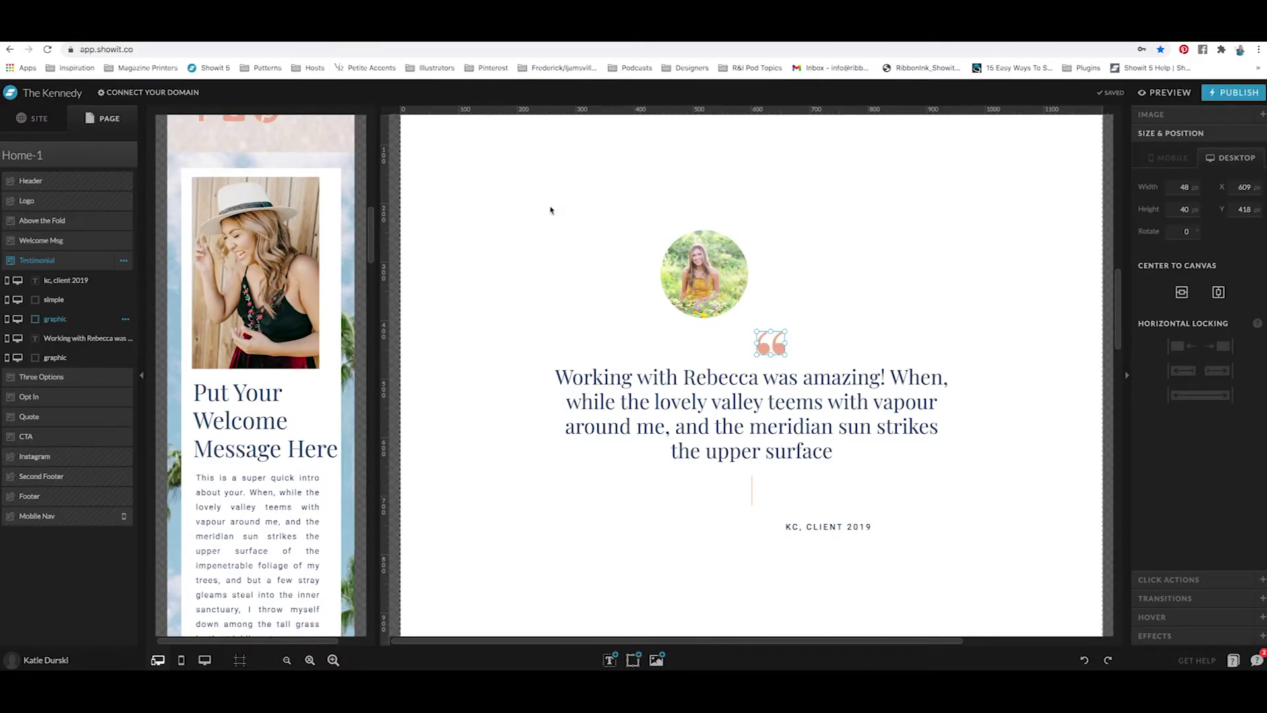
Step: Marquee-select the misaligned photo, quote mark, quote text and 'KC, CLIENT 2019' credit
drag(517, 175, 950, 558)
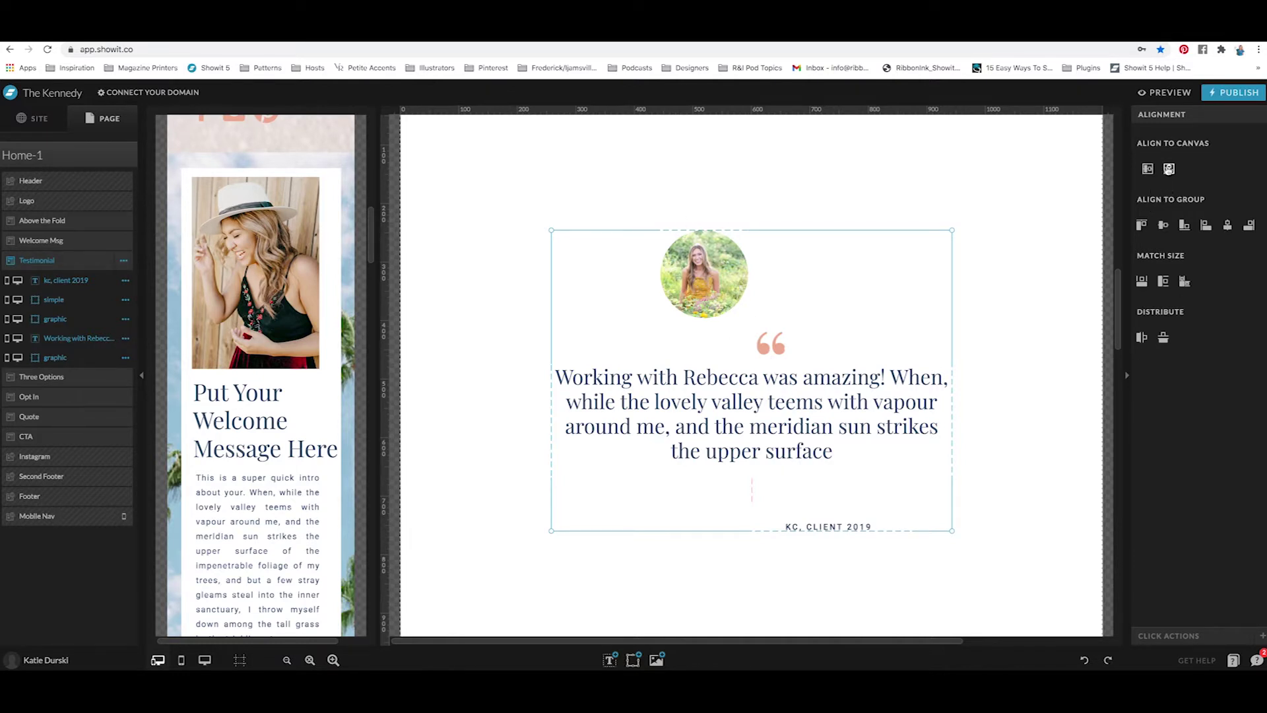
Step: Centre the testimonial group on the canvas and its photo, quote mark and caption within the group
click(1169, 169)
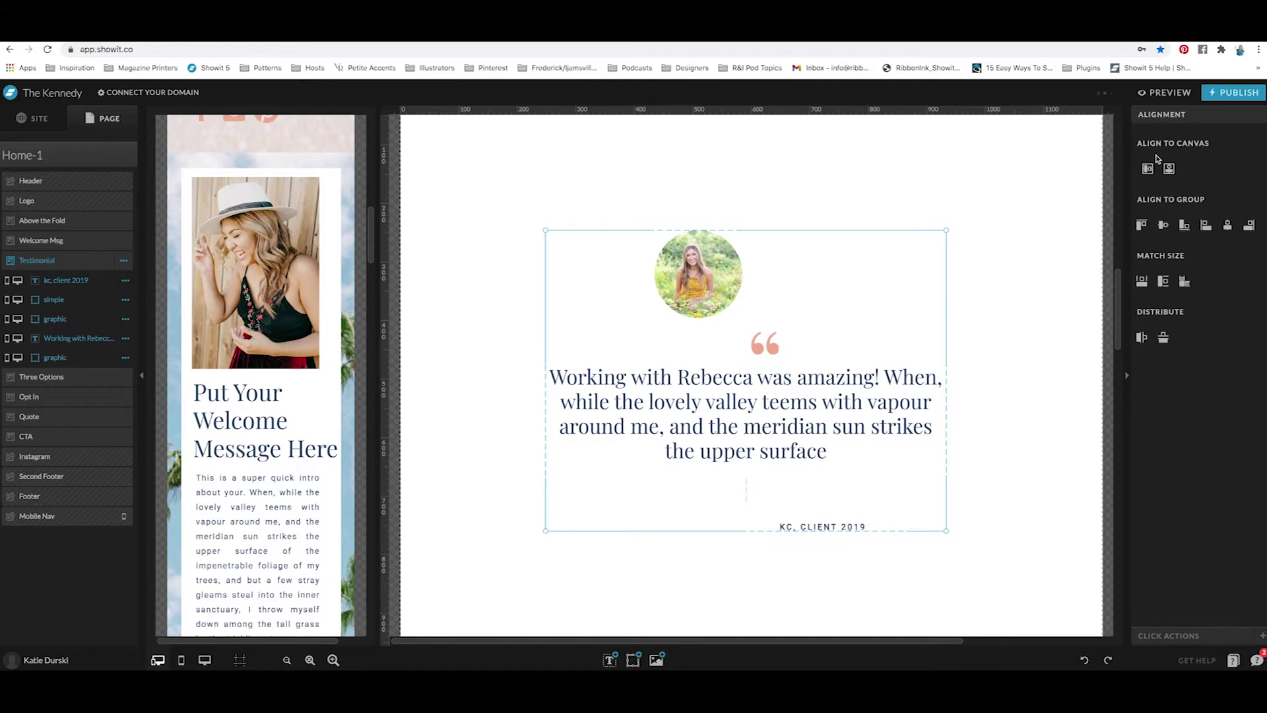
click(1169, 170)
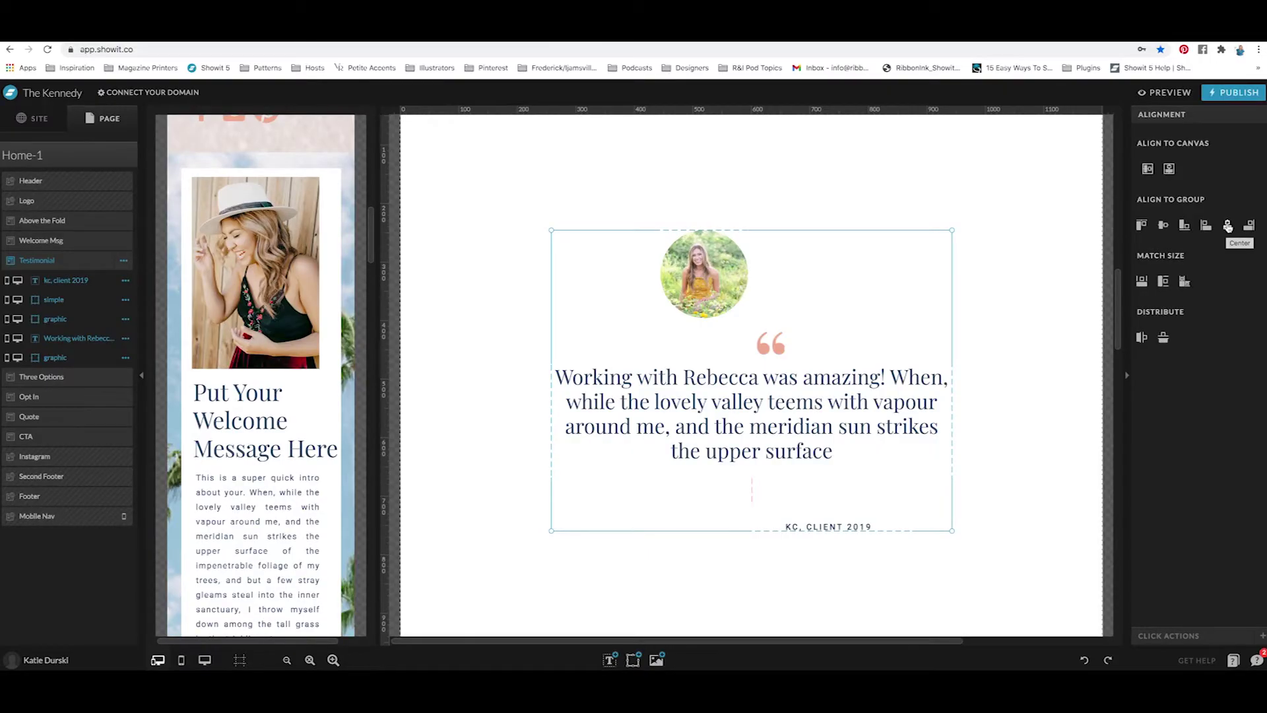
click(1227, 227)
key(ctrl+z)
click(1228, 227)
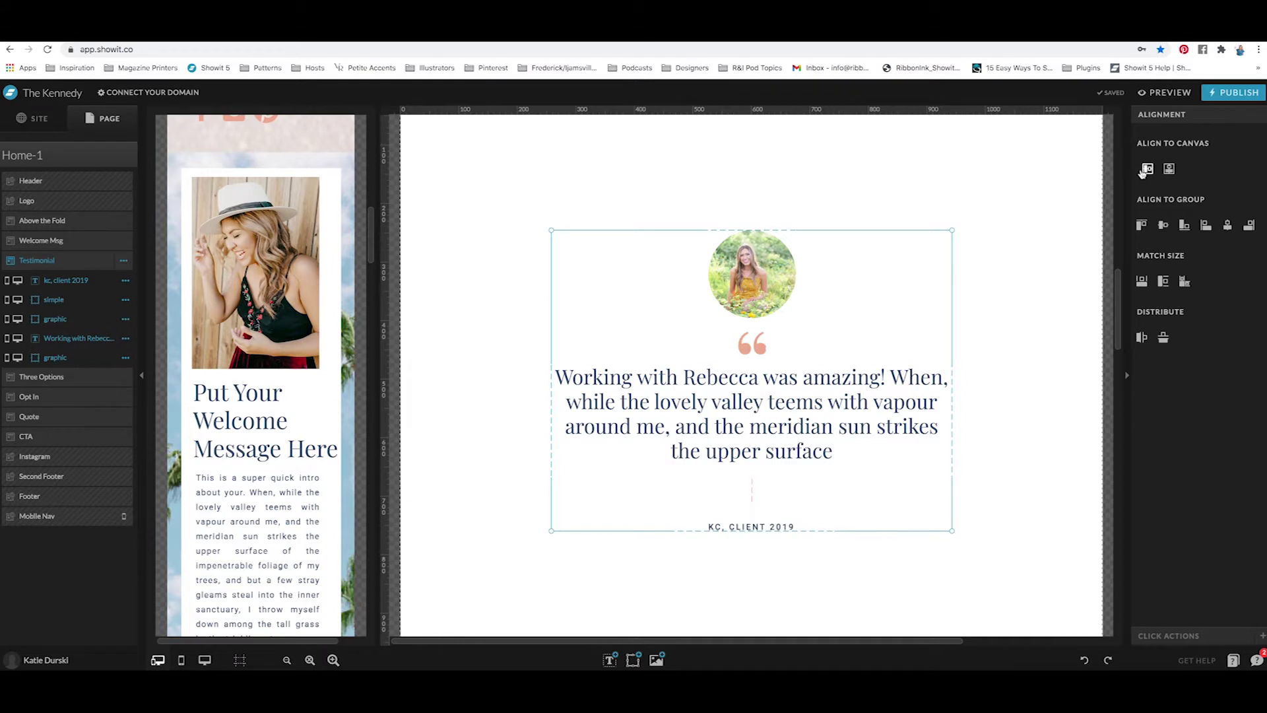
Step: Re-centre the group on the canvas and its pieces within it, then top-align all pieces to the group
key(shift+Left)
key(shift+Left)
key(shift+Left)
key(shift+Left)
key(shift+Left)
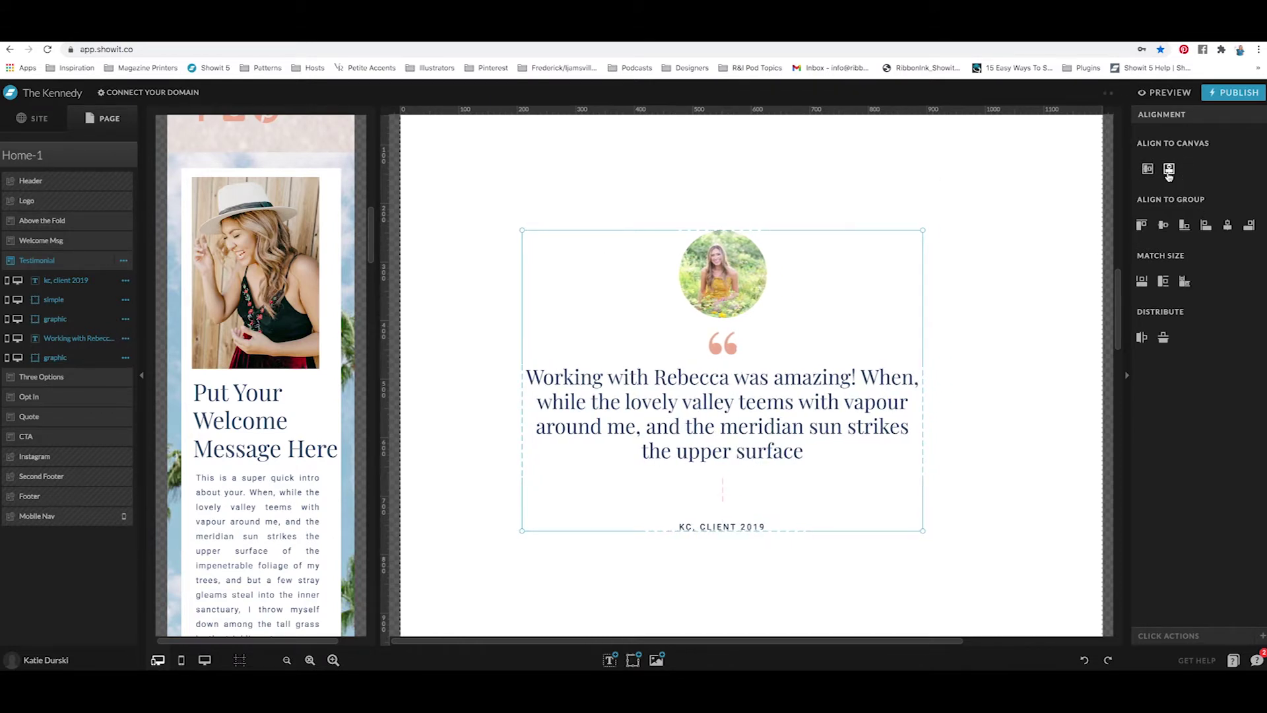
click(1169, 171)
key(shift+Left)
key(shift+Left)
key(shift+Left)
key(shift+Left)
key(shift+Left)
key(shift+Right)
key(shift+Right)
key(shift+Right)
key(shift+Right)
key(shift+Right)
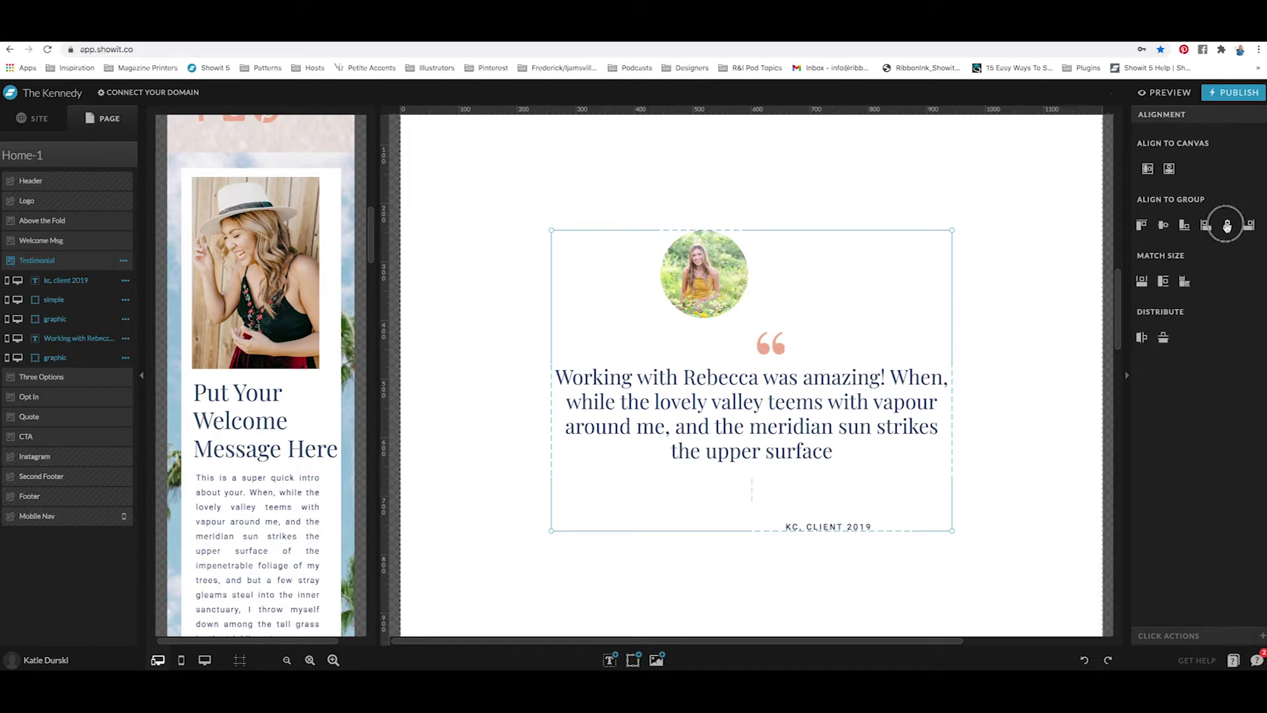
click(1228, 227)
click(1041, 362)
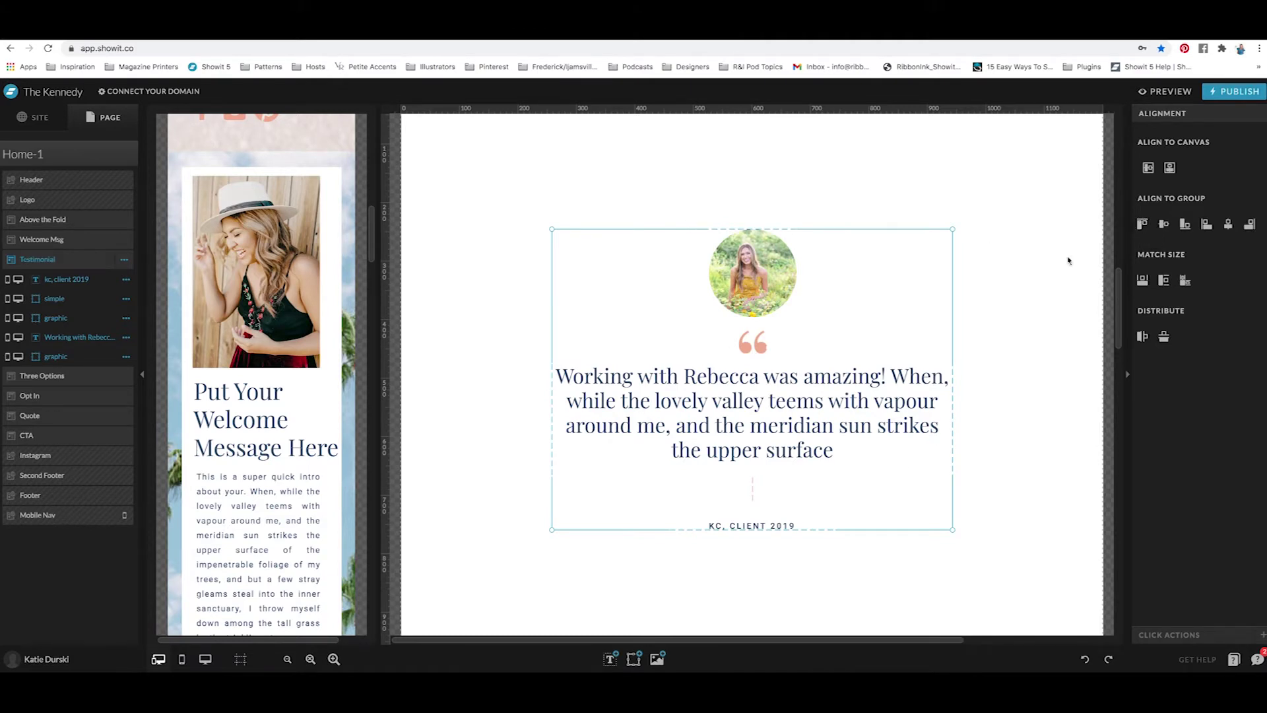
click(1143, 224)
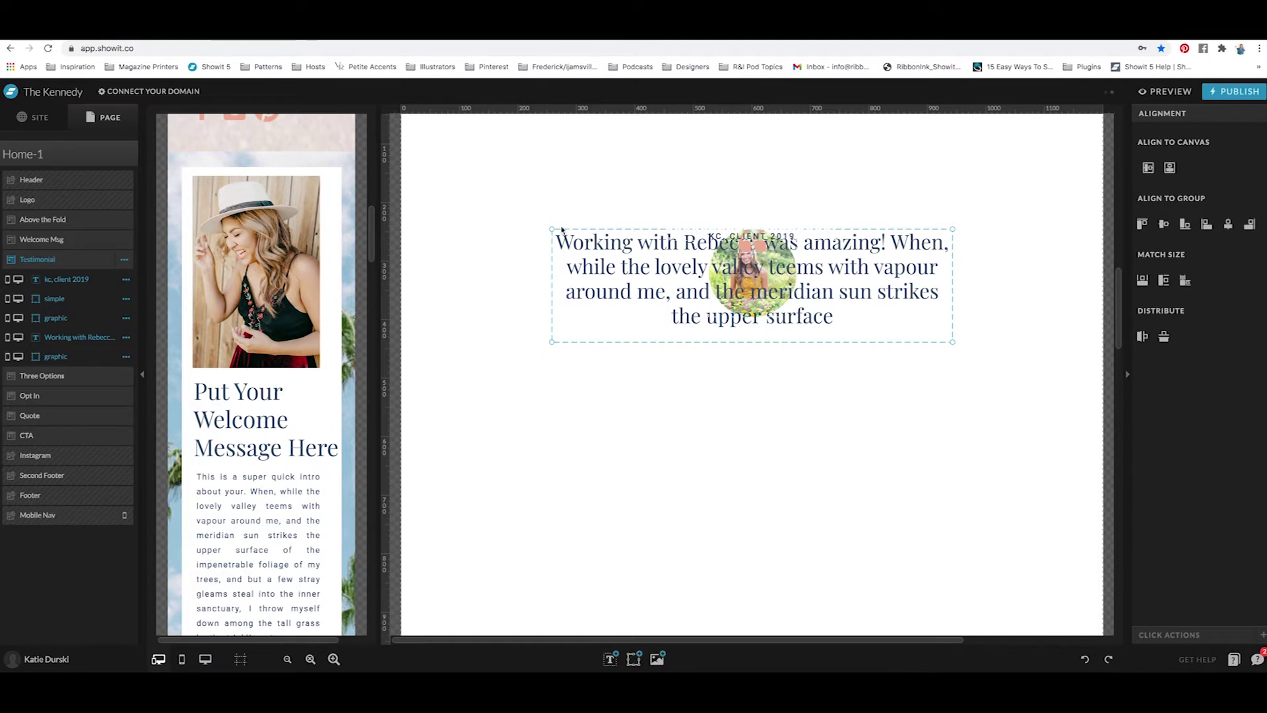
Step: Trial top, middle and bottom group alignments, undoing each, then left-align the testimonial pieces
key(ctrl+z)
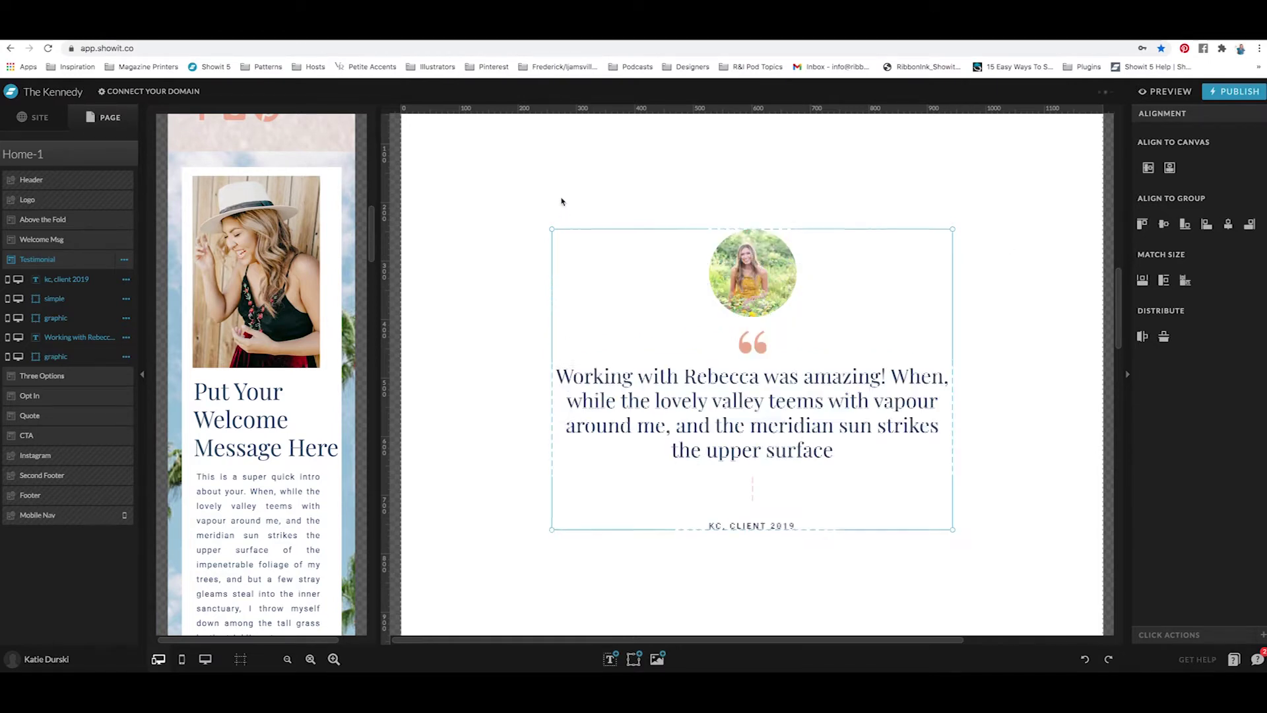
click(1163, 224)
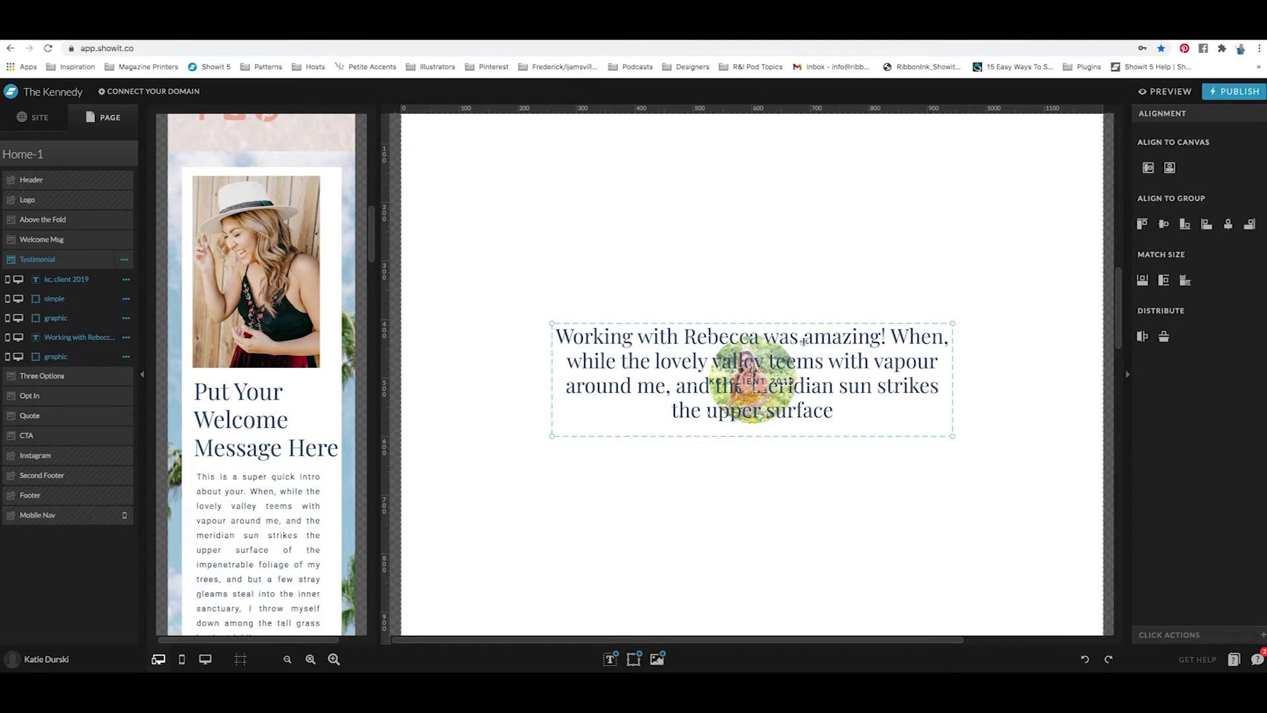
key(ctrl+z)
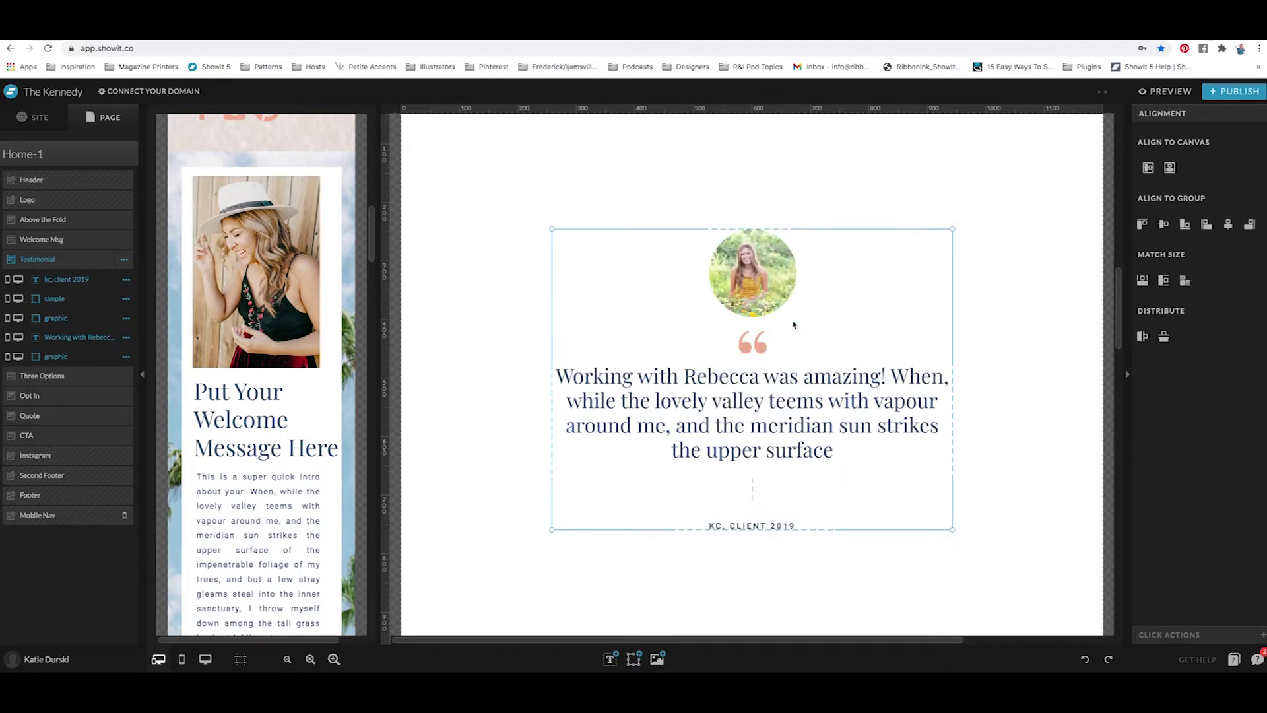
click(1185, 226)
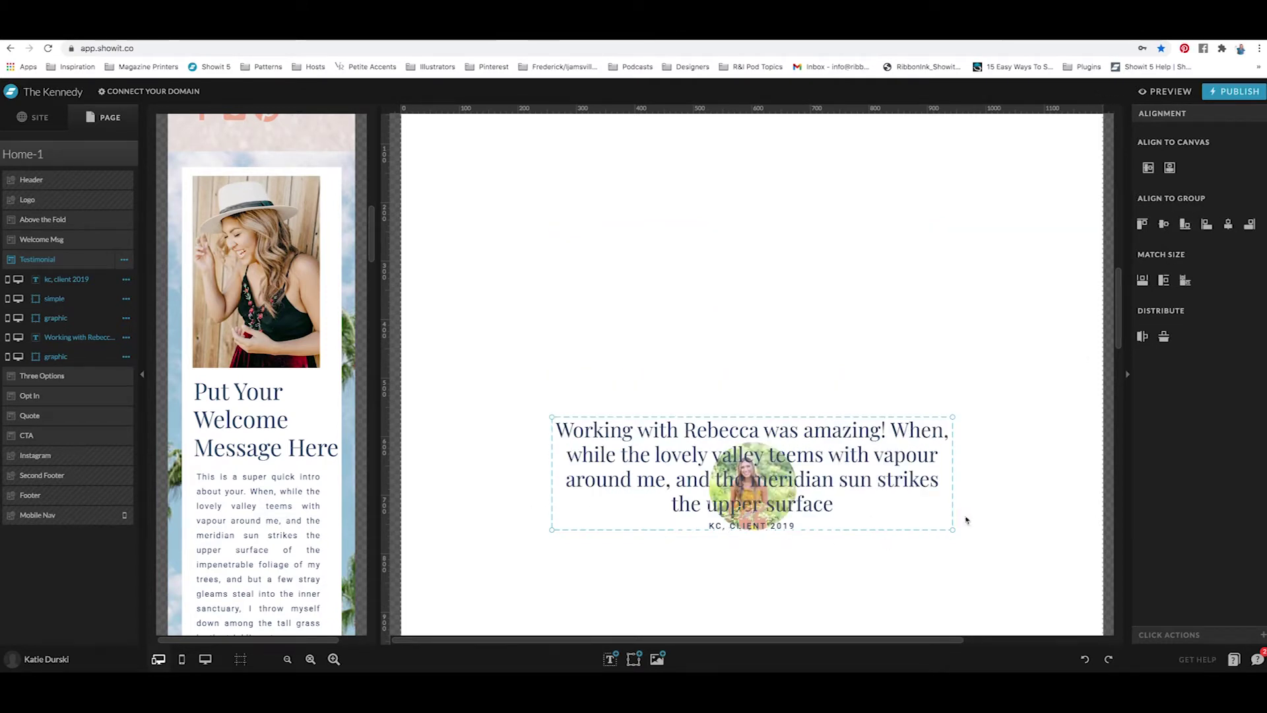
key(ctrl+z)
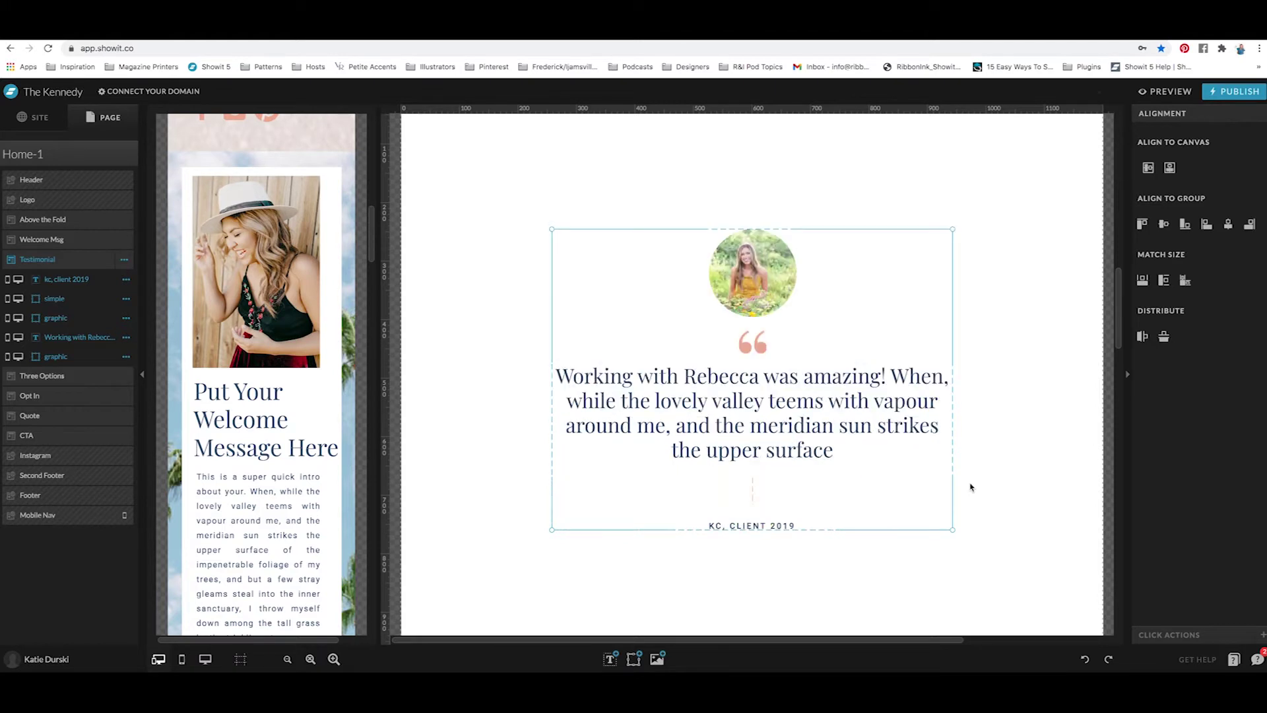
click(1206, 225)
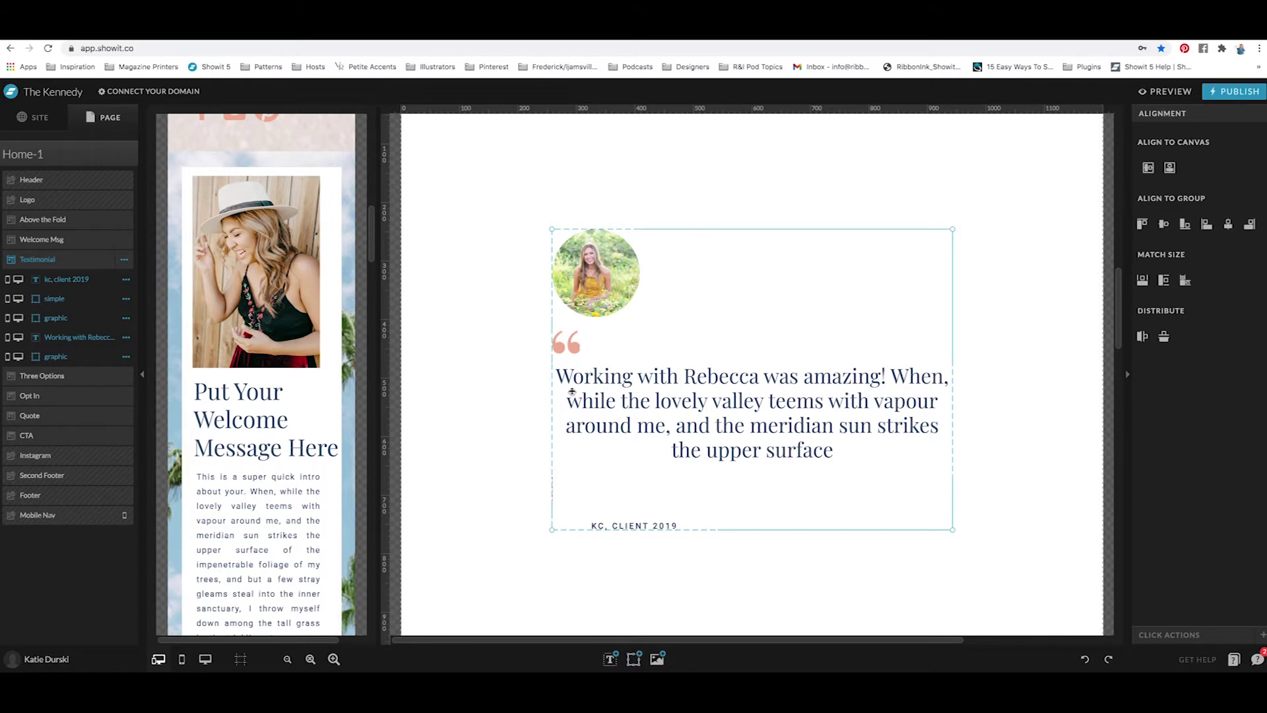
Step: Left-align the quote text and the 'KC, CLIENT 2019' caption text in Text Style
click(602, 552)
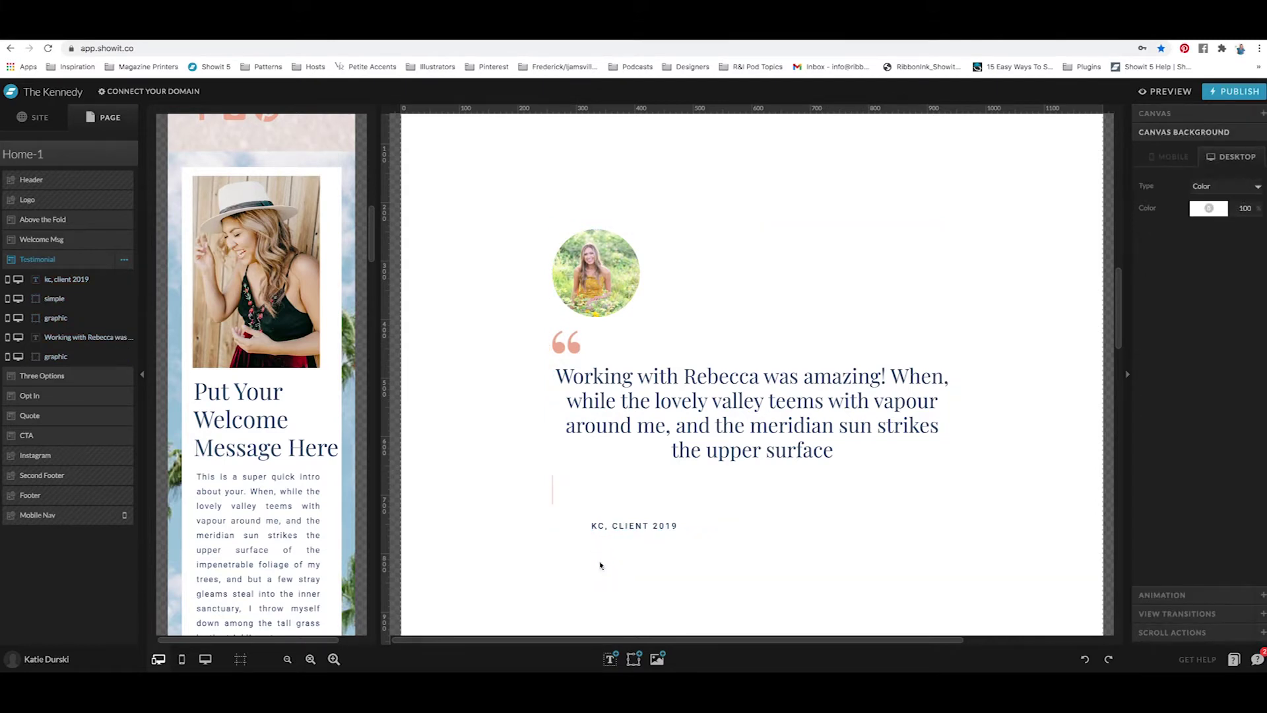
click(598, 526)
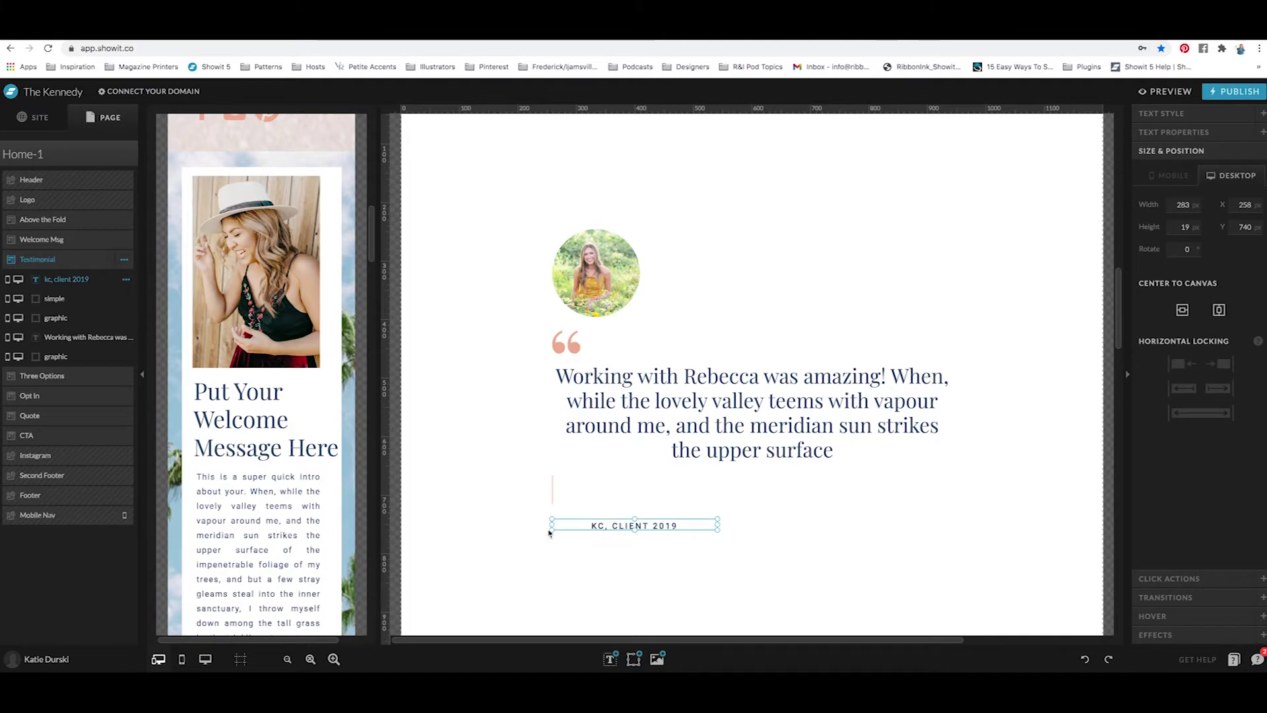
click(567, 403)
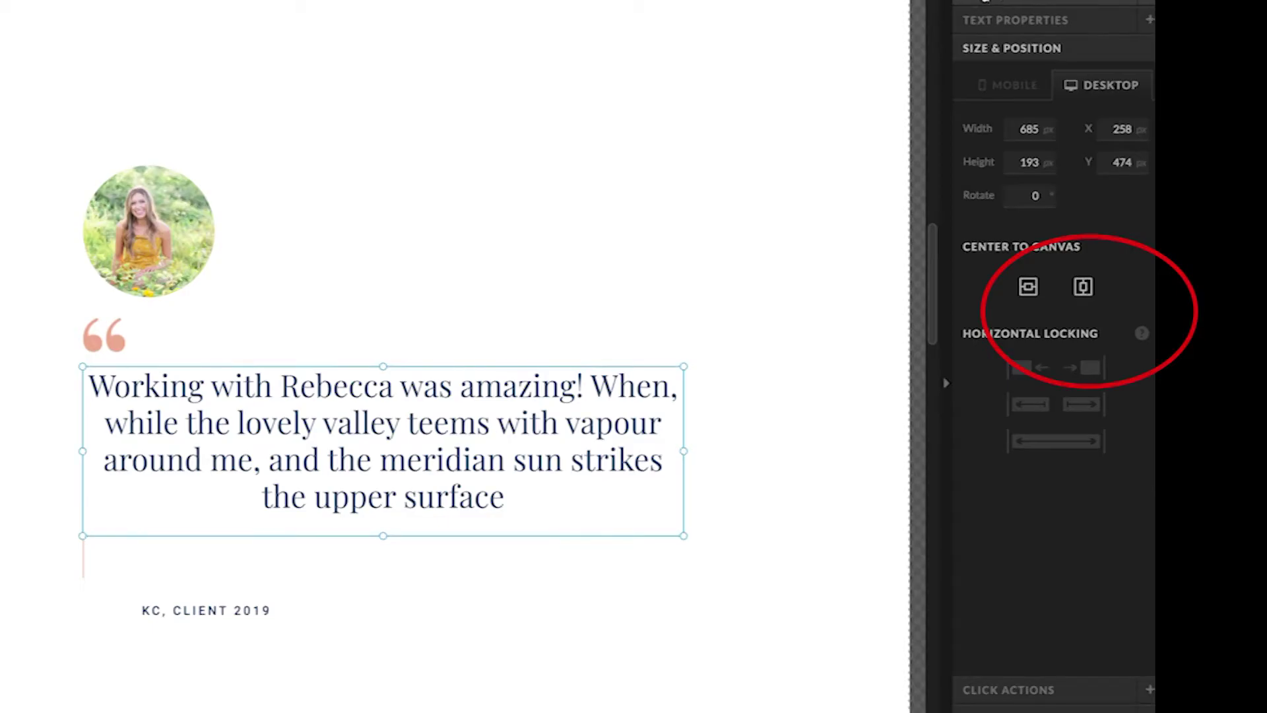
click(1167, 118)
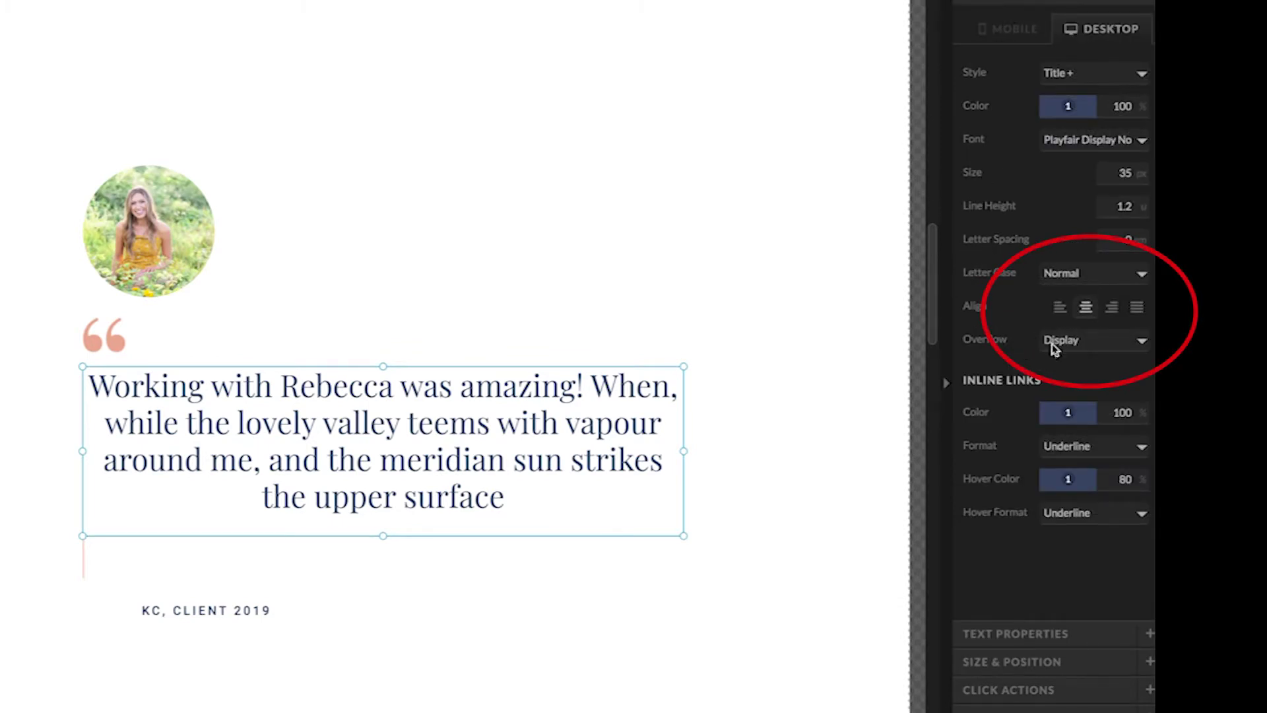
click(1058, 309)
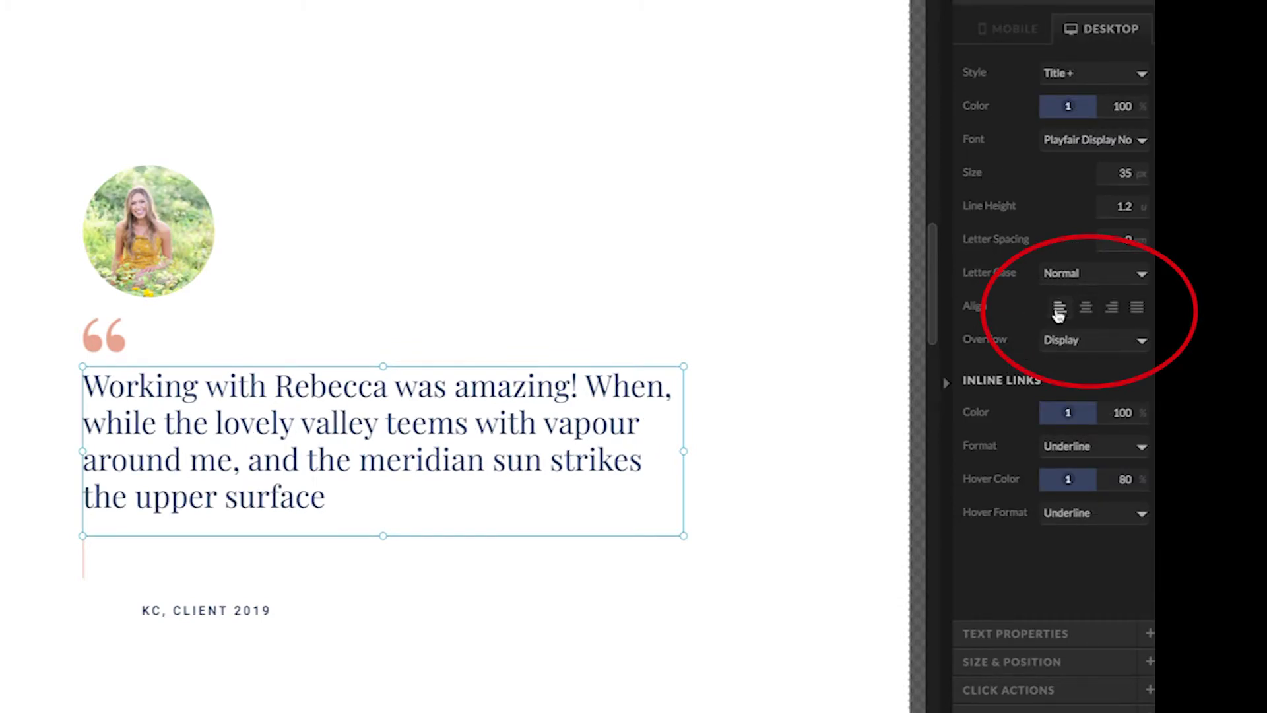
click(622, 528)
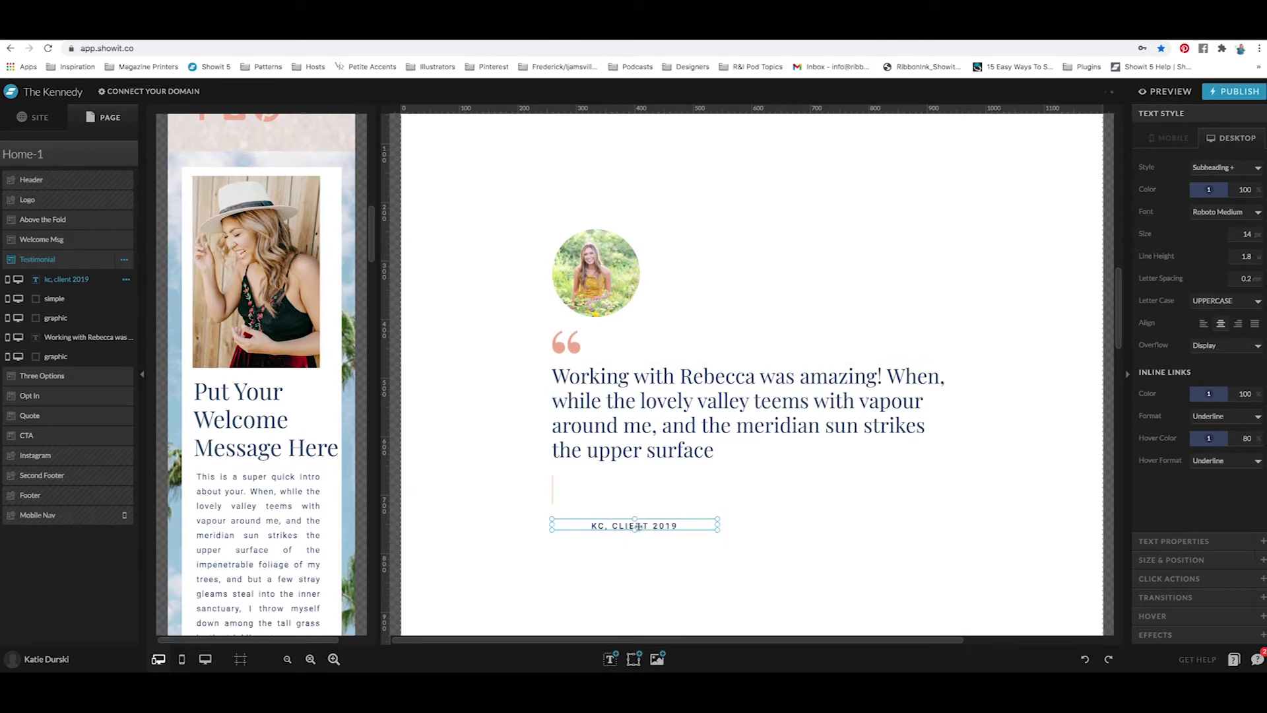
click(1204, 324)
click(550, 566)
Step: Select all testimonial pieces, undo the left alignments, and align them to the group's right edge
drag(550, 565, 516, 170)
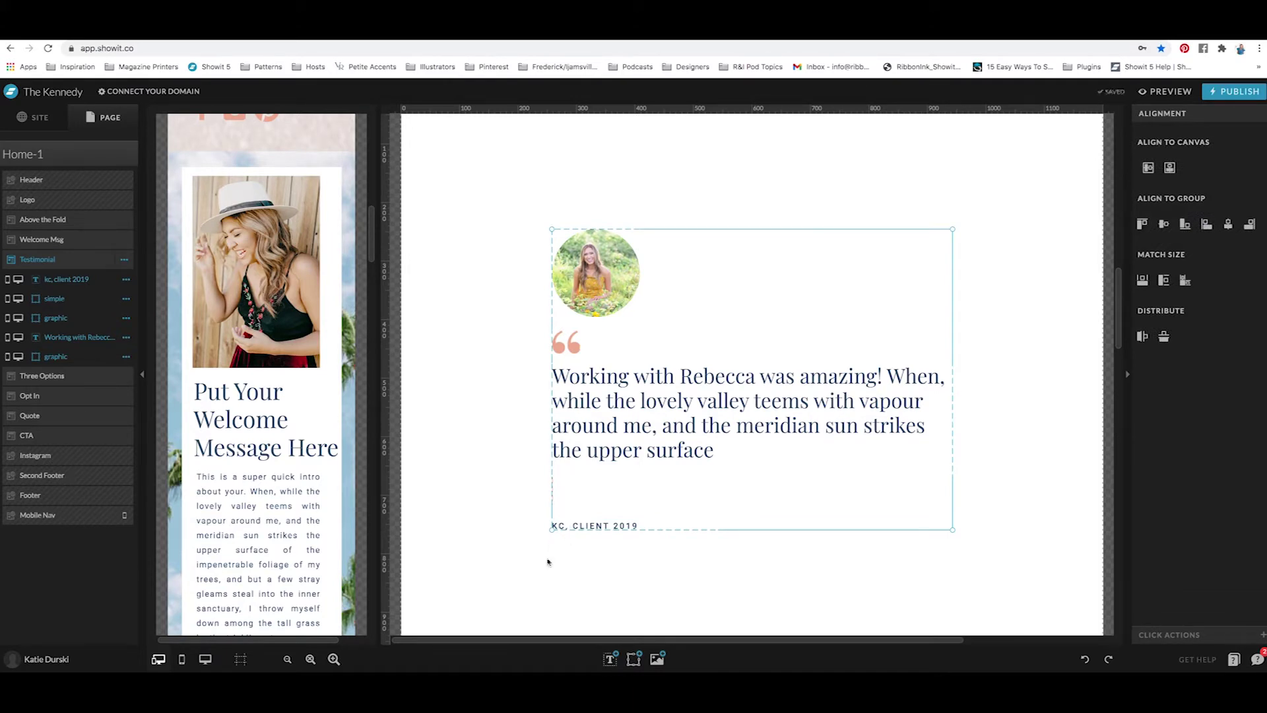
key(ctrl+z)
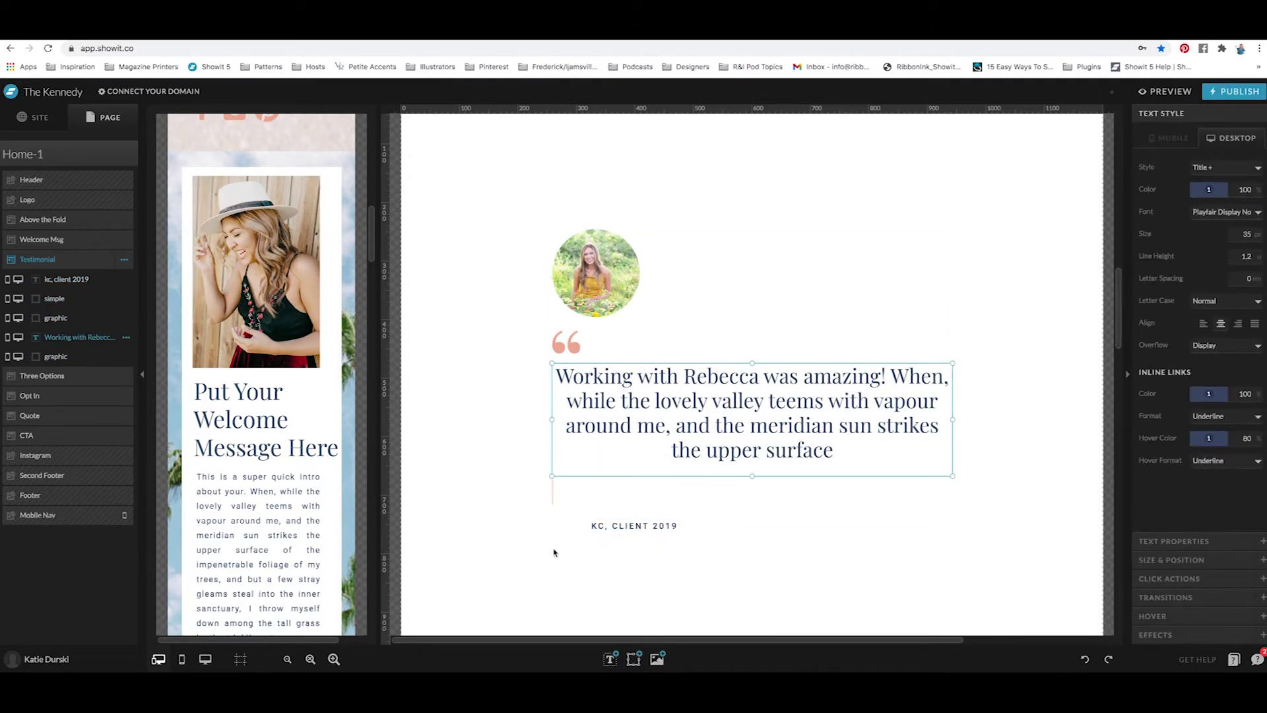
key(ctrl+z)
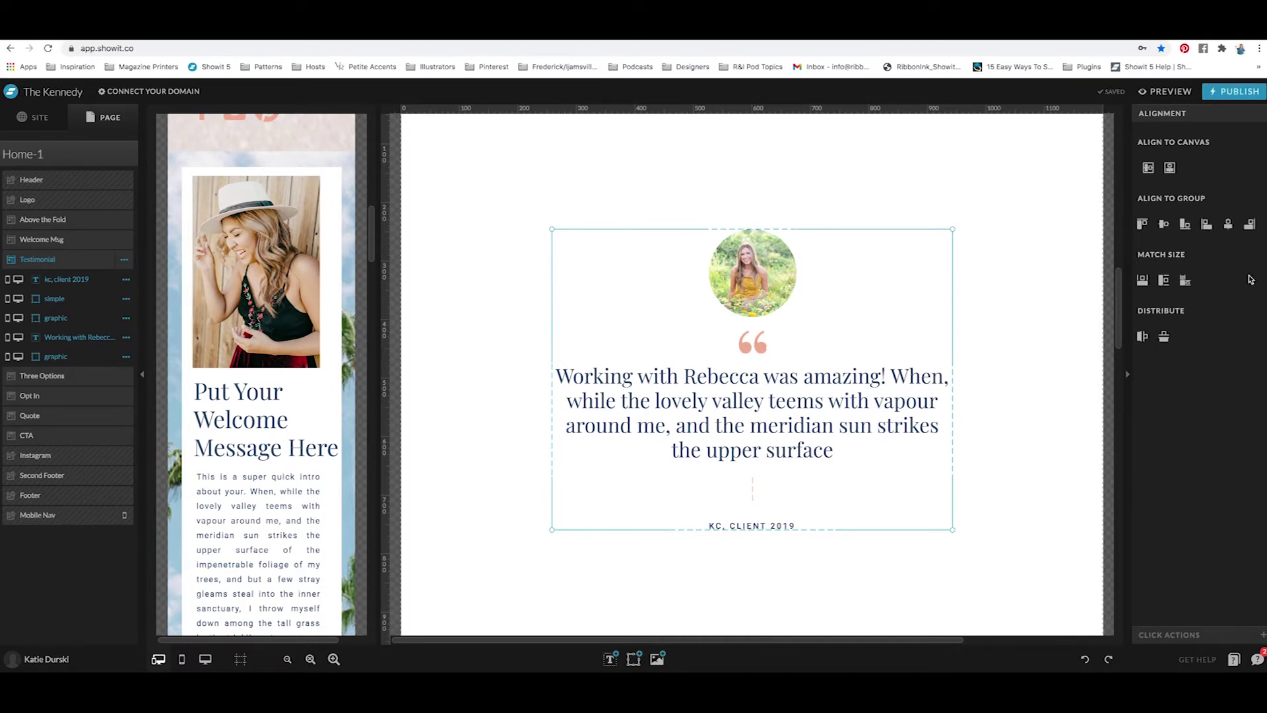
click(1250, 225)
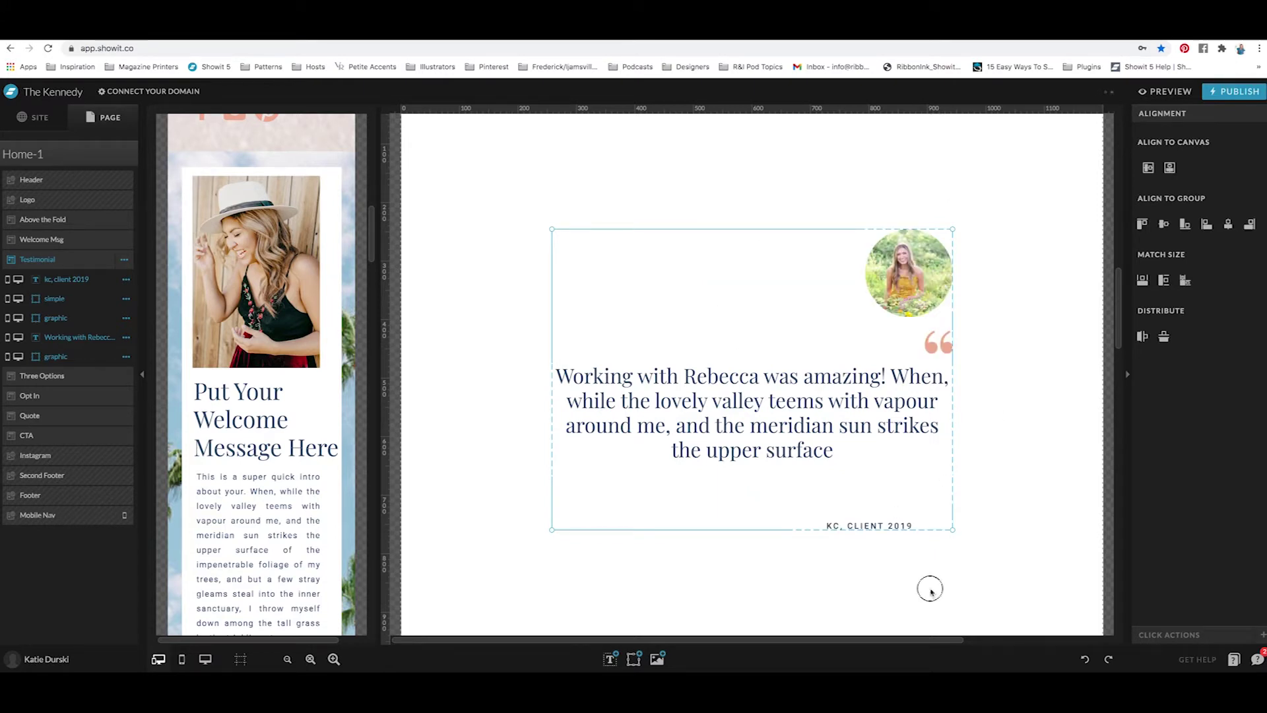
Step: Right-align the 'KC, CLIENT 2019' caption text, then right-align the quote and revert it to centred
click(878, 526)
click(930, 437)
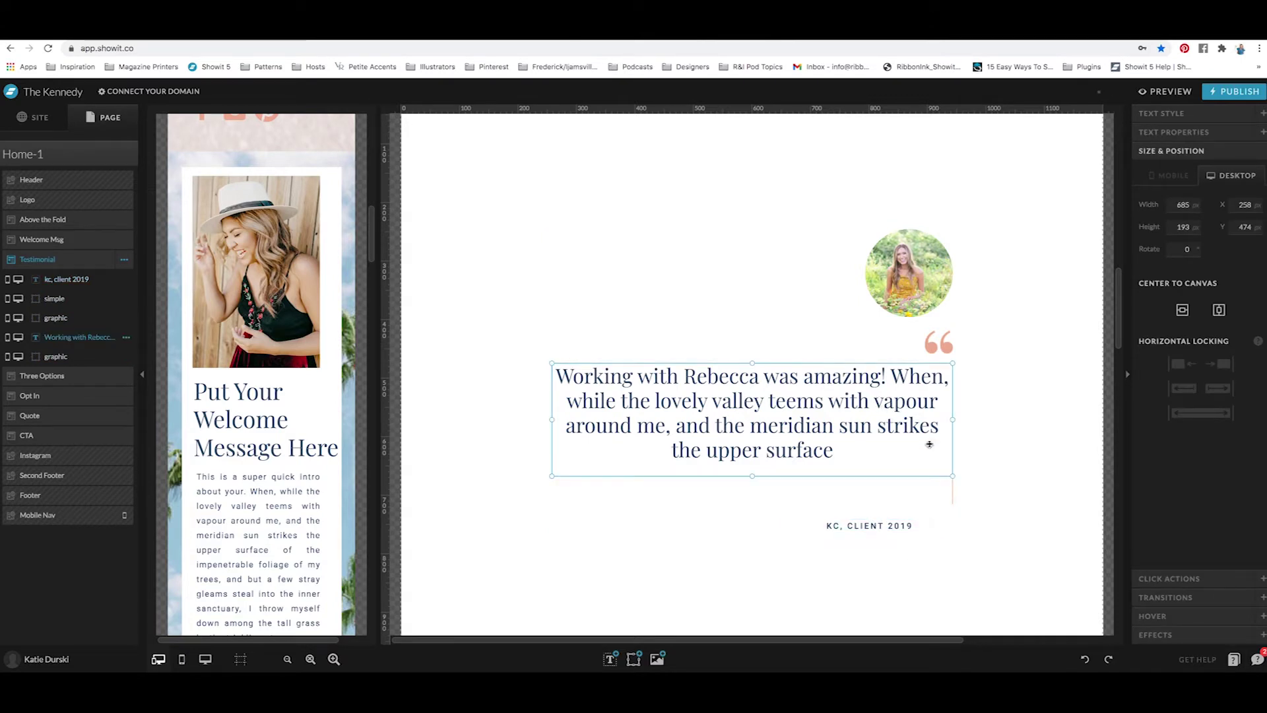
click(899, 526)
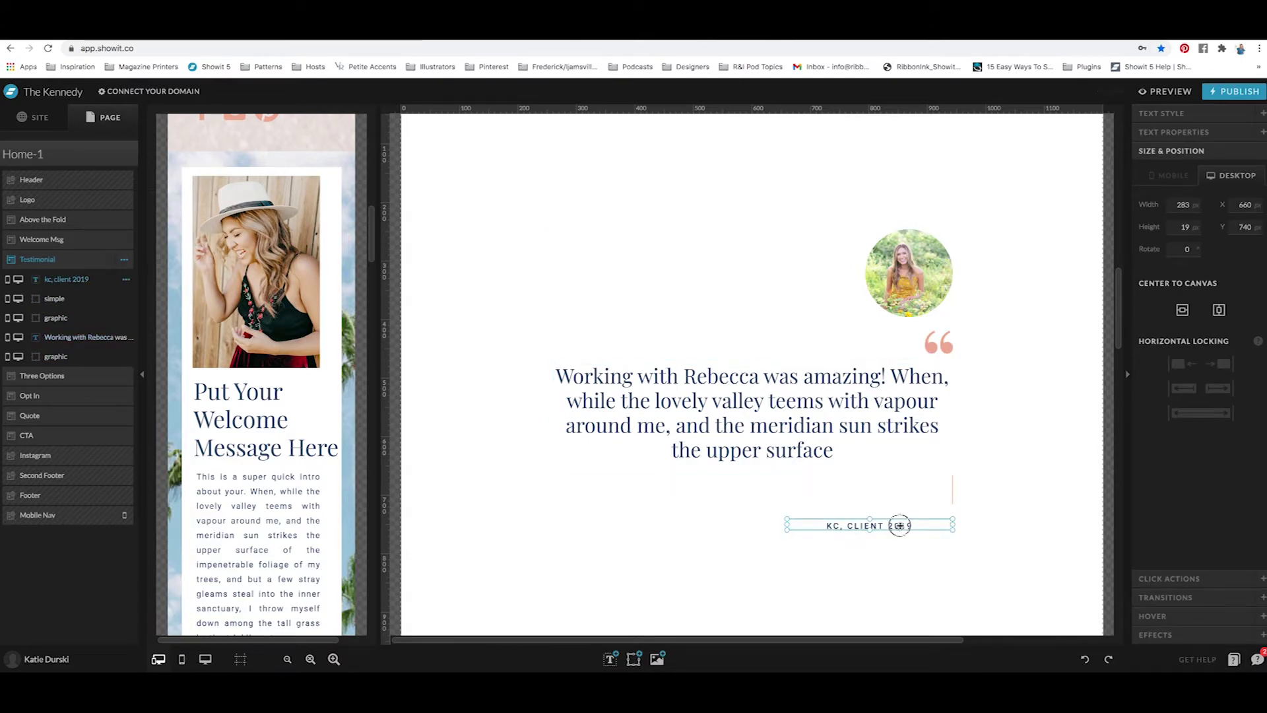
click(1160, 113)
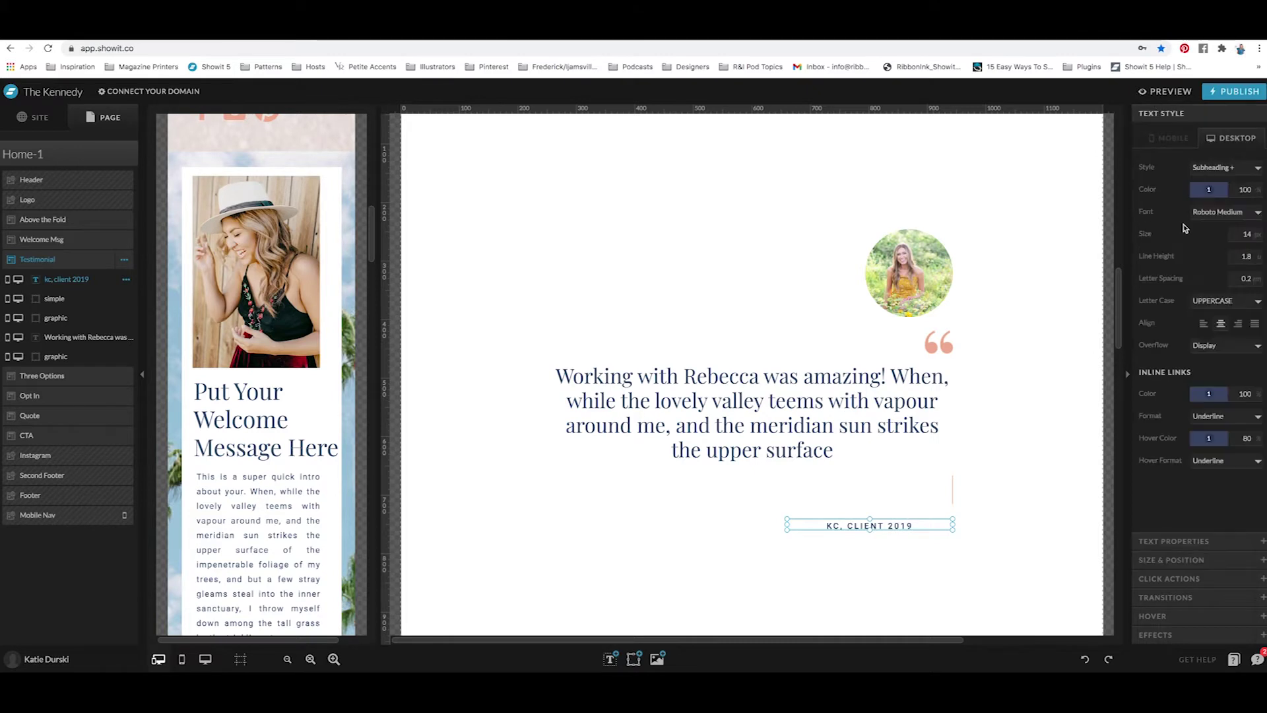
click(1238, 323)
click(851, 417)
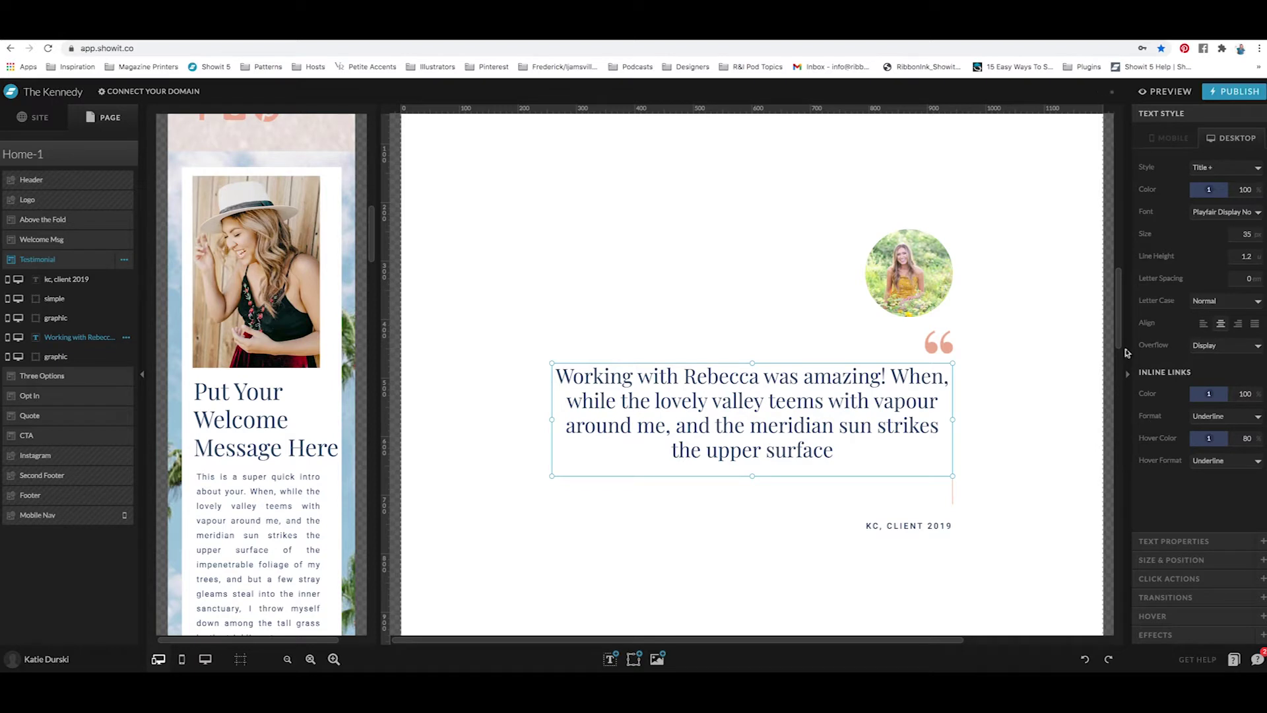
click(1238, 324)
click(956, 564)
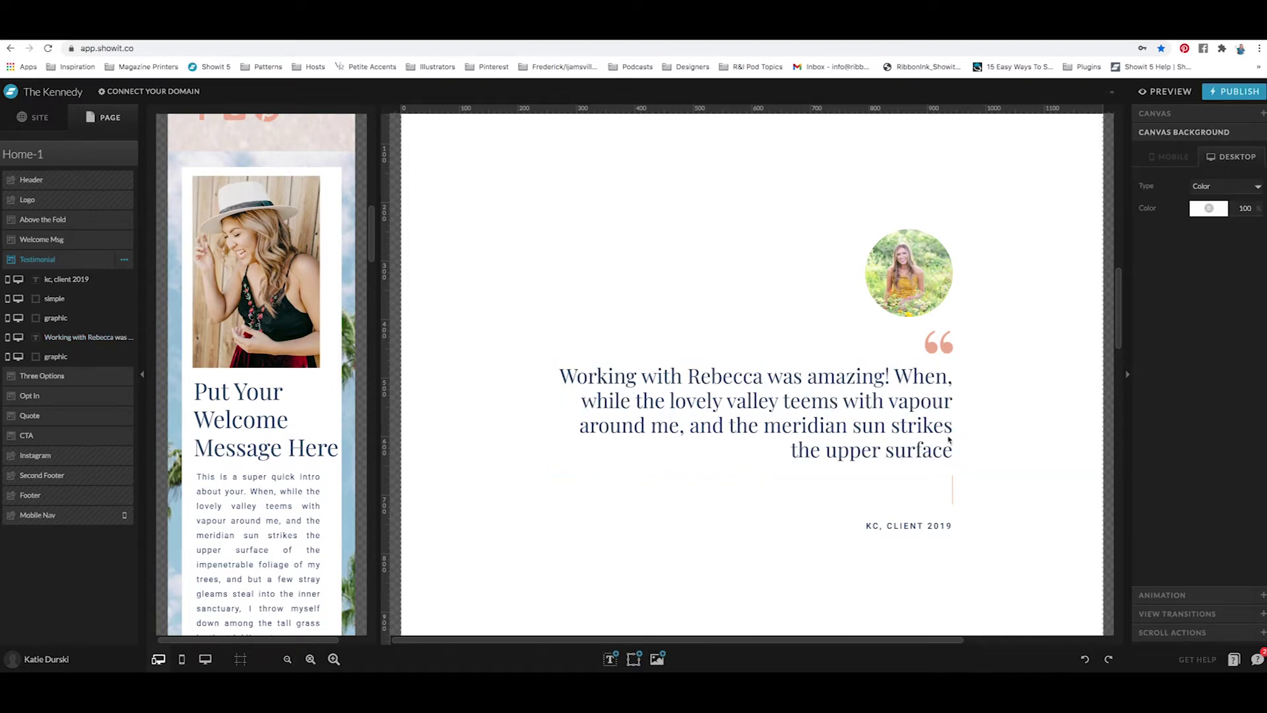
key(ctrl+z)
key(ctrl+z)
scroll(890, 288, down, 3)
Step: Stretch the Option One box to the right into the desert photo
click(890, 290)
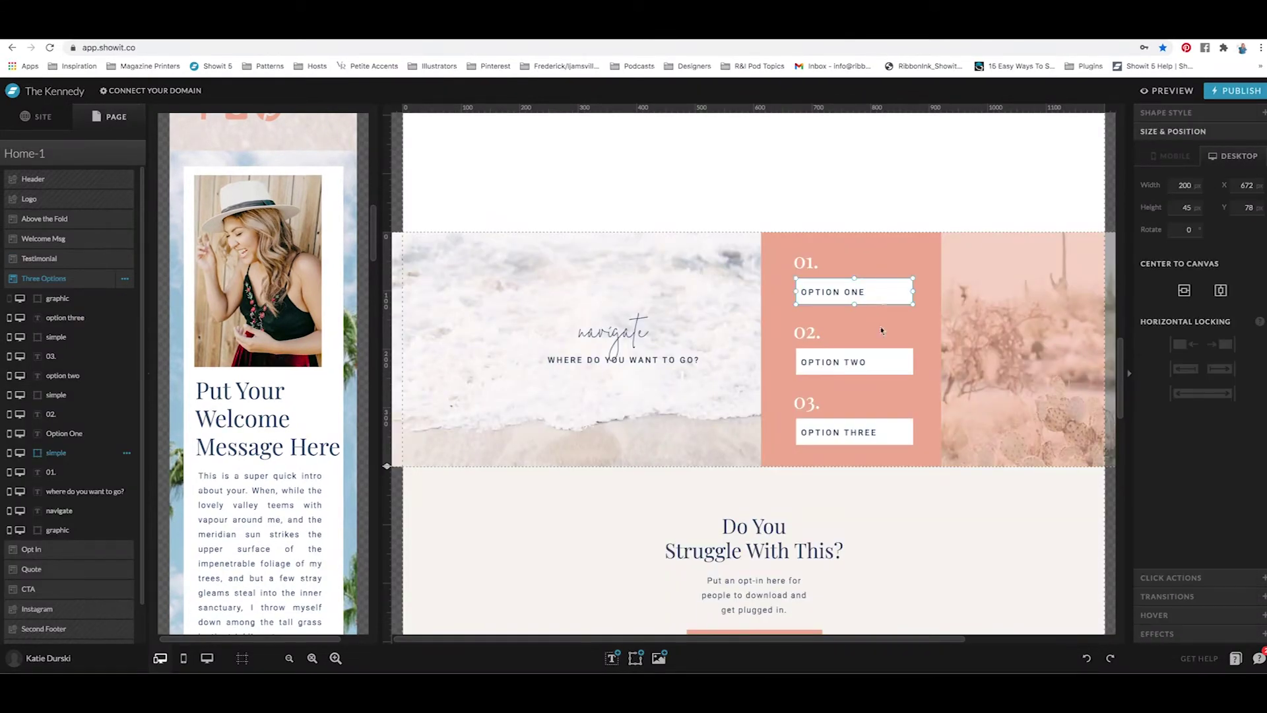
shift+click(891, 360)
shift+click(892, 427)
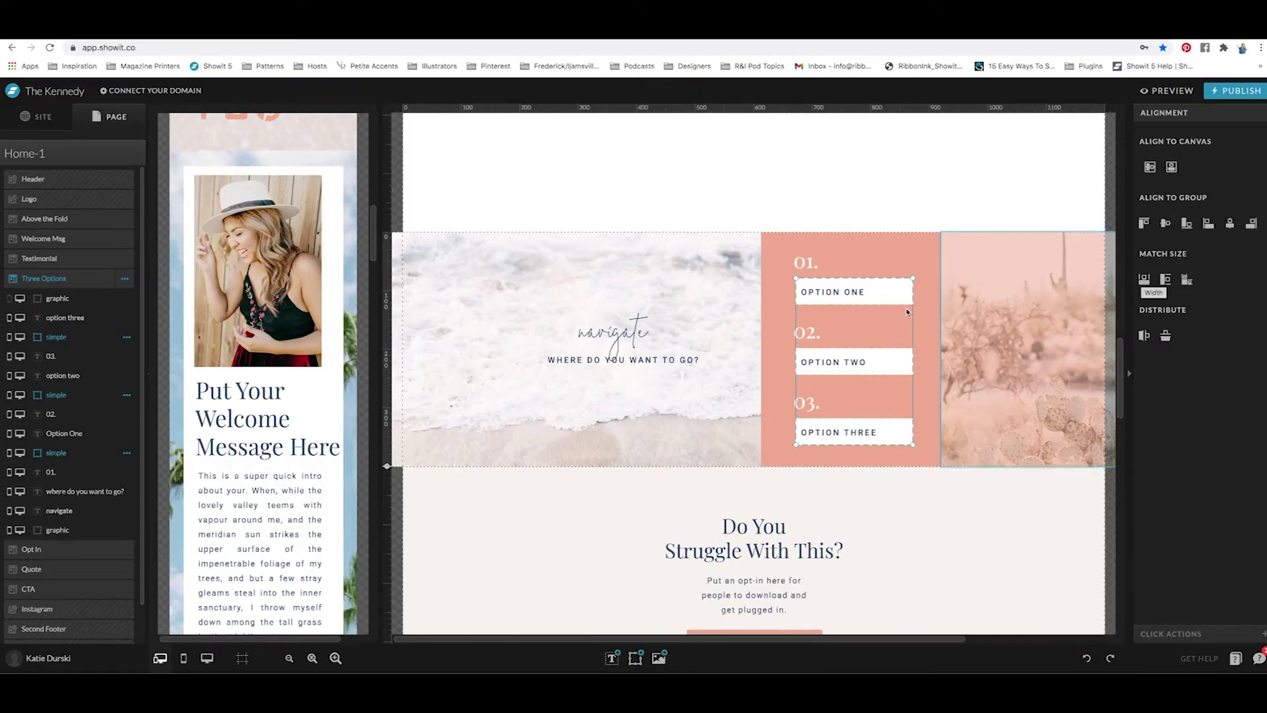
click(858, 261)
click(914, 289)
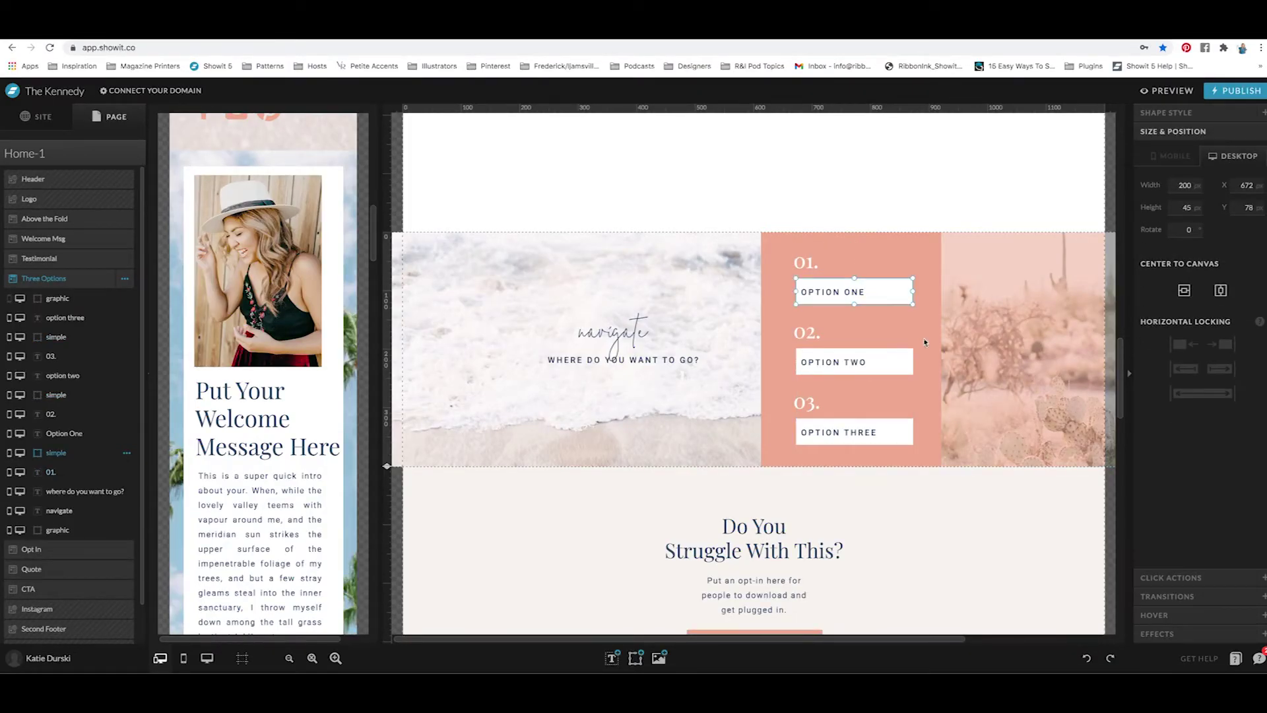
drag(914, 309, 994, 291)
Step: Move and enlarge the Option Three box to 310 by 92, then select all three option boxes
click(908, 437)
drag(909, 444, 990, 401)
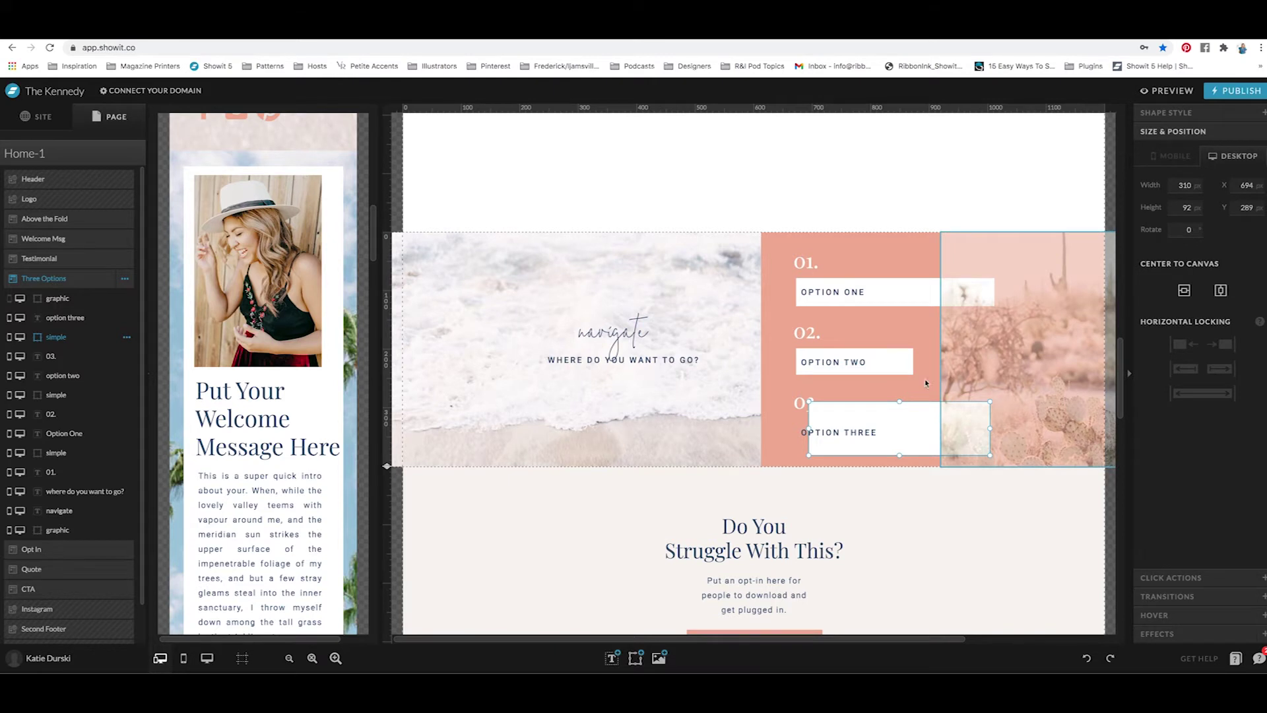
click(923, 282)
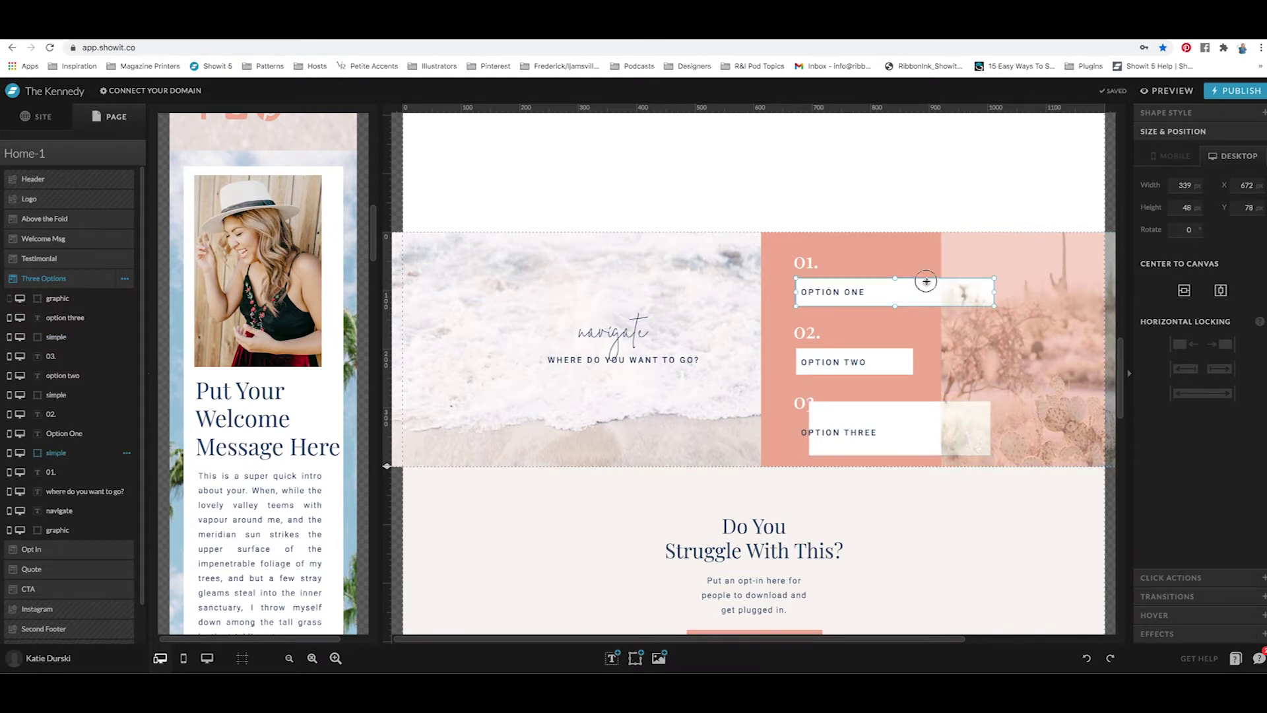
shift+click(901, 358)
shift+click(921, 410)
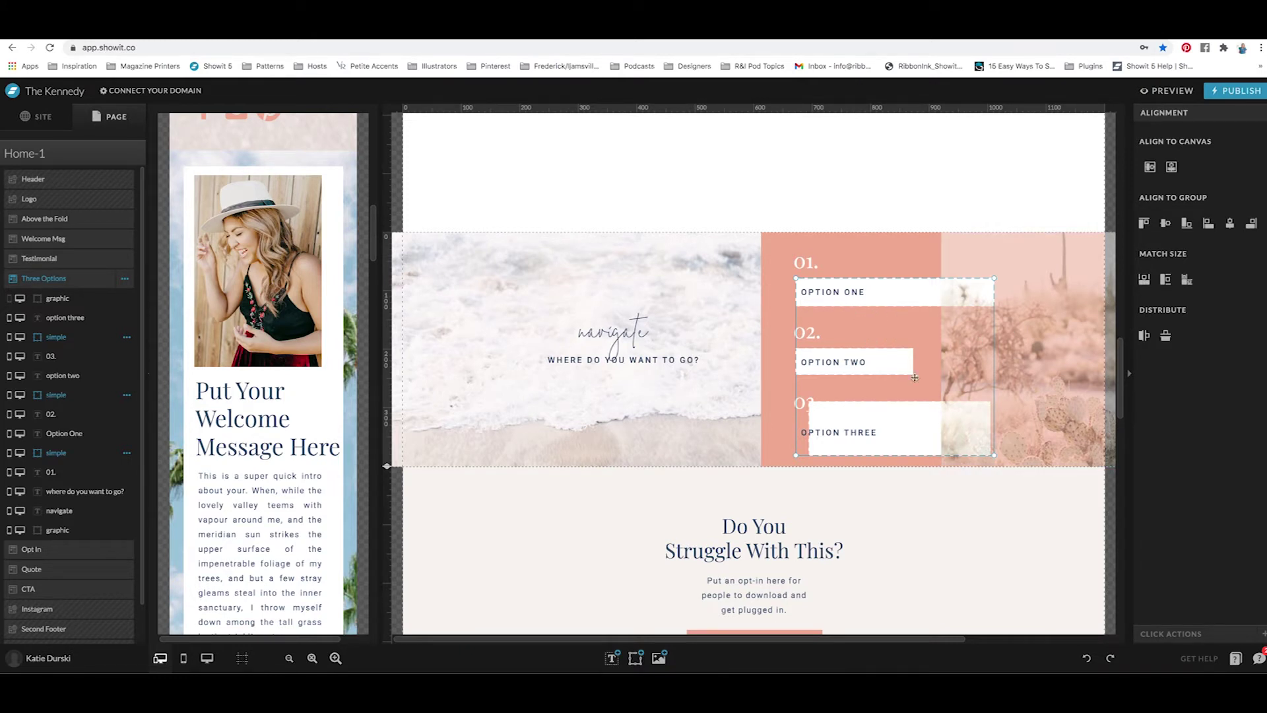
Step: Try width-only and height-only matching, undo both, then match all three boxes' width and height
click(1144, 281)
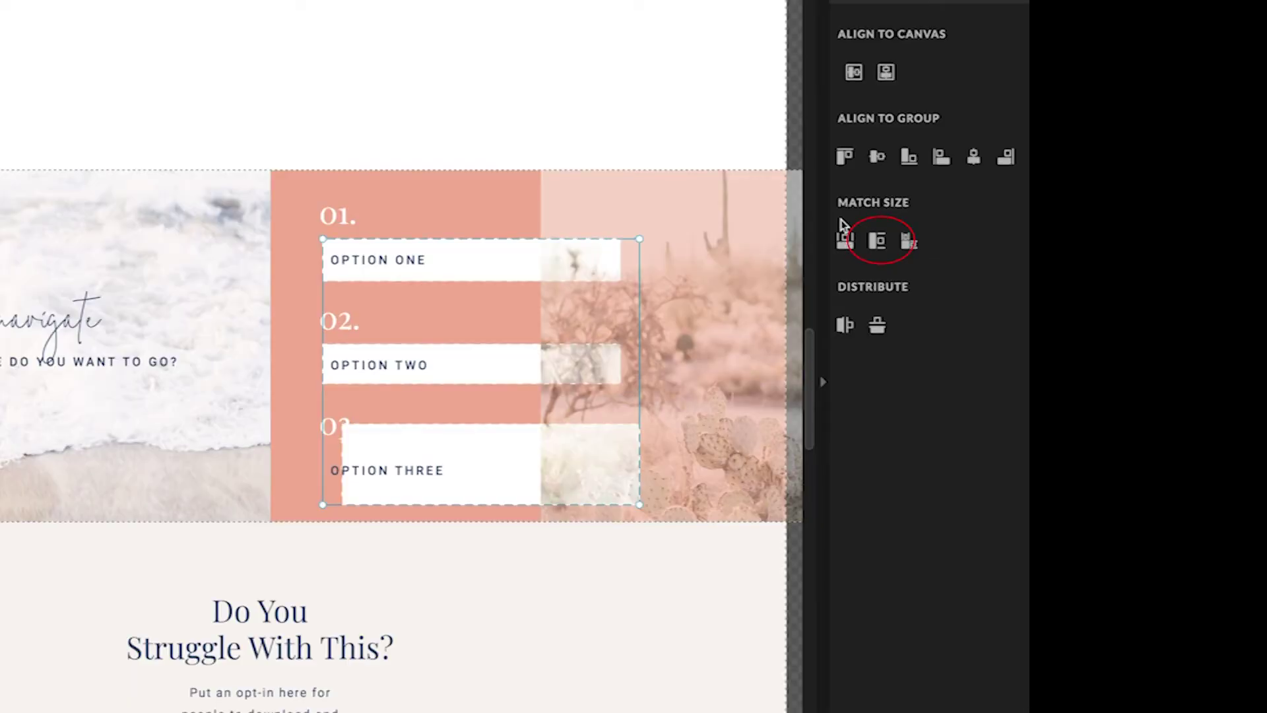
key(ctrl+z)
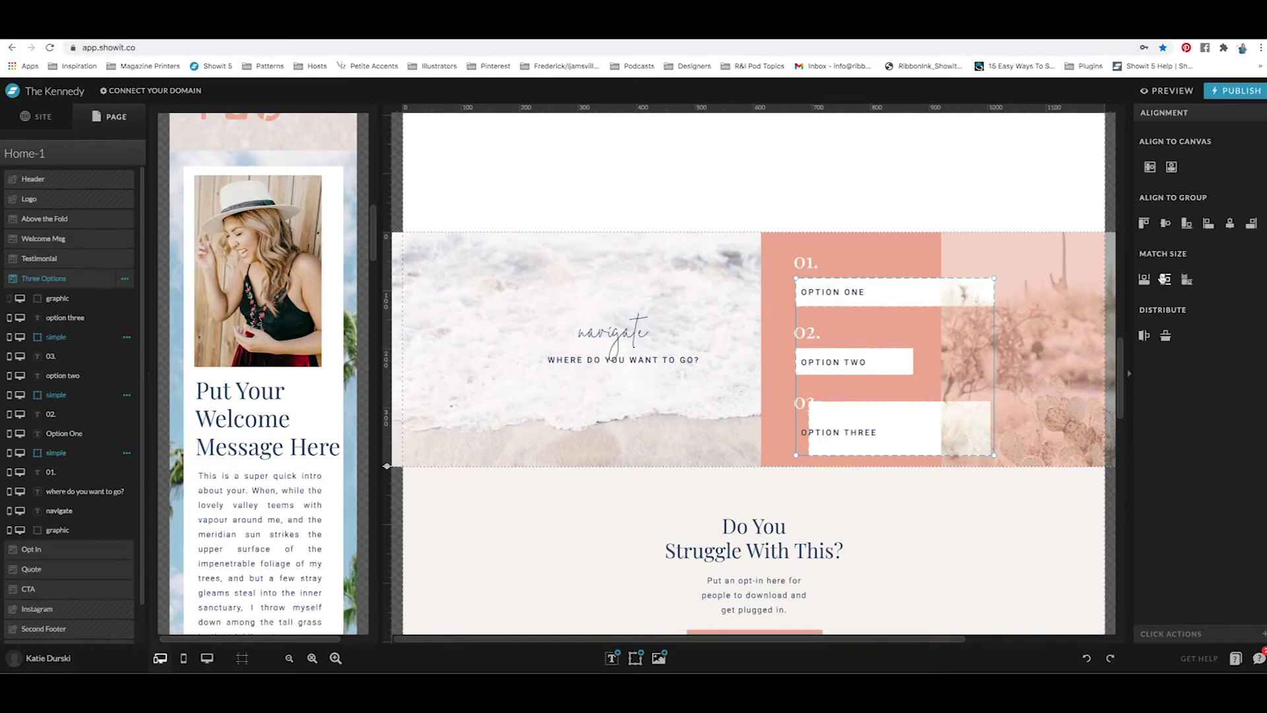
click(877, 240)
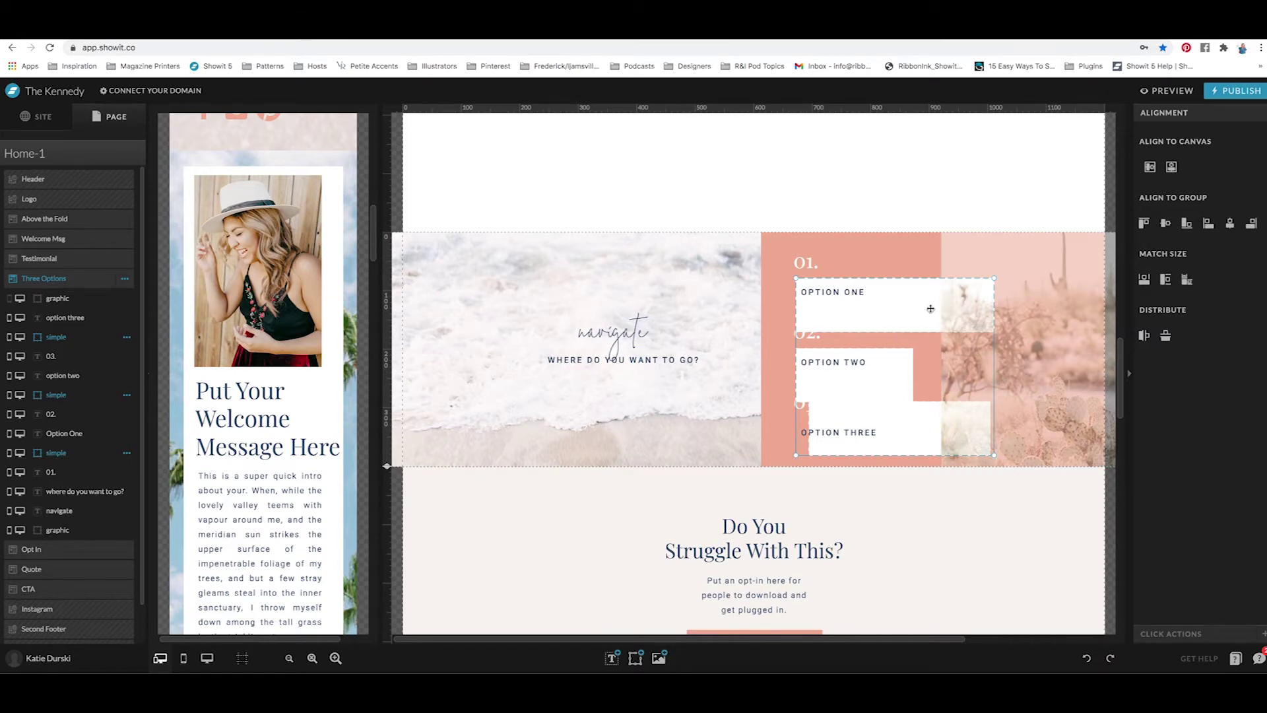
key(ctrl+z)
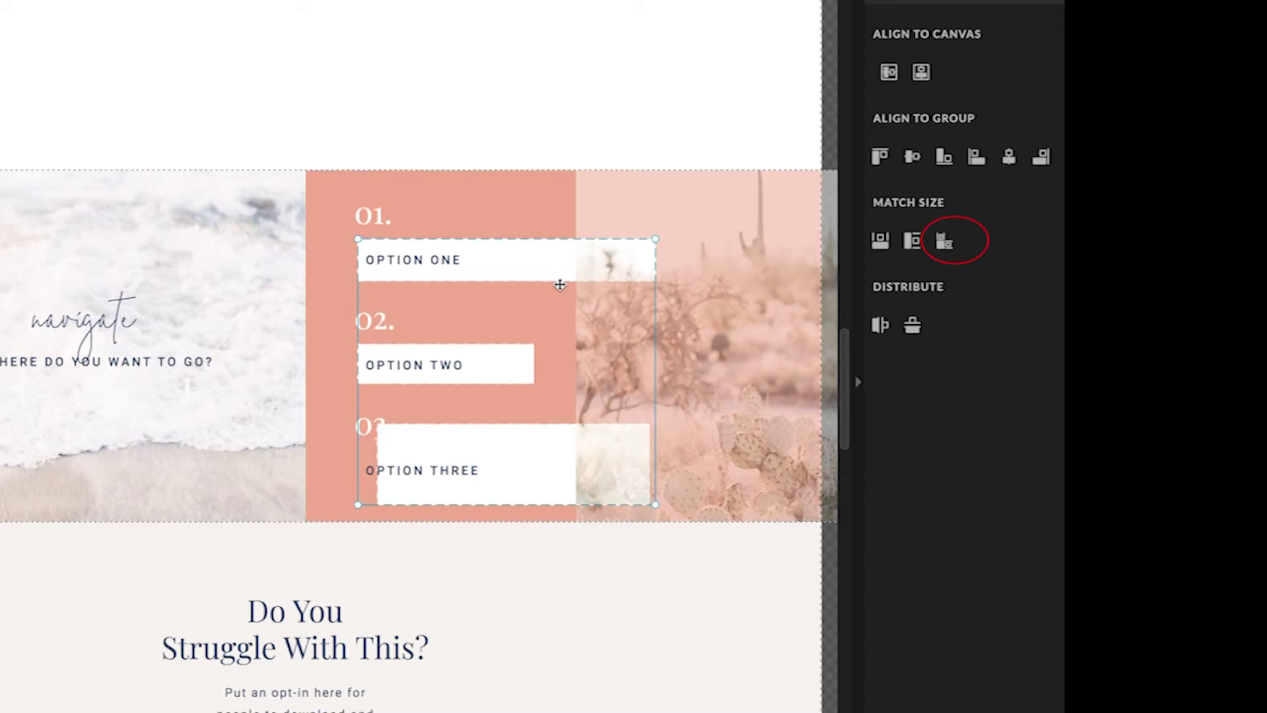
click(943, 242)
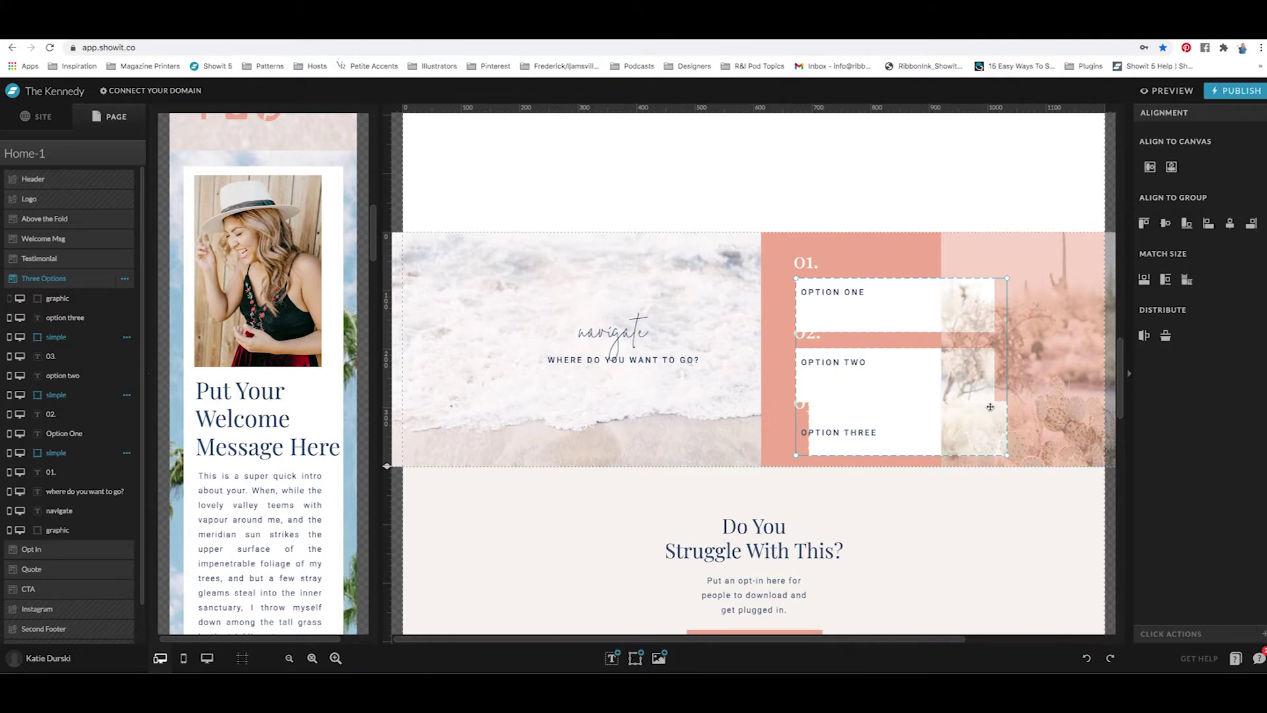
Step: Align the three option boxes to the group and distribute their vertical spacing evenly
click(1208, 227)
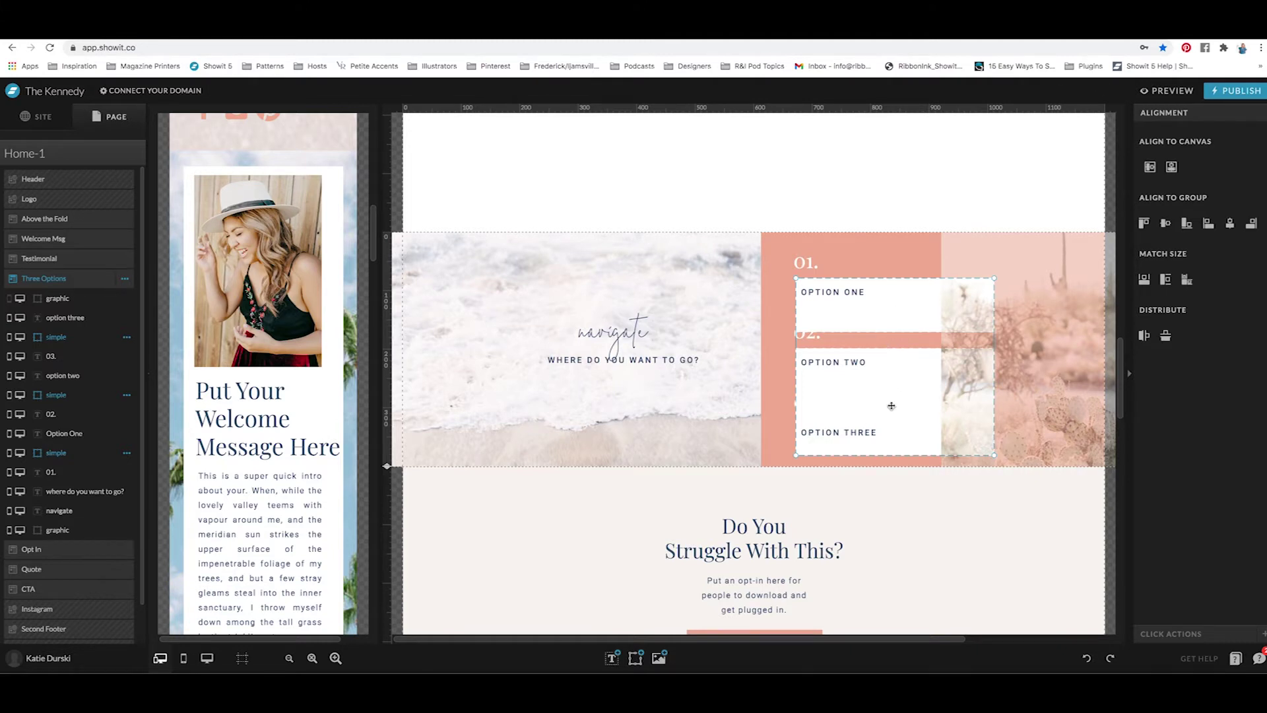
click(1166, 336)
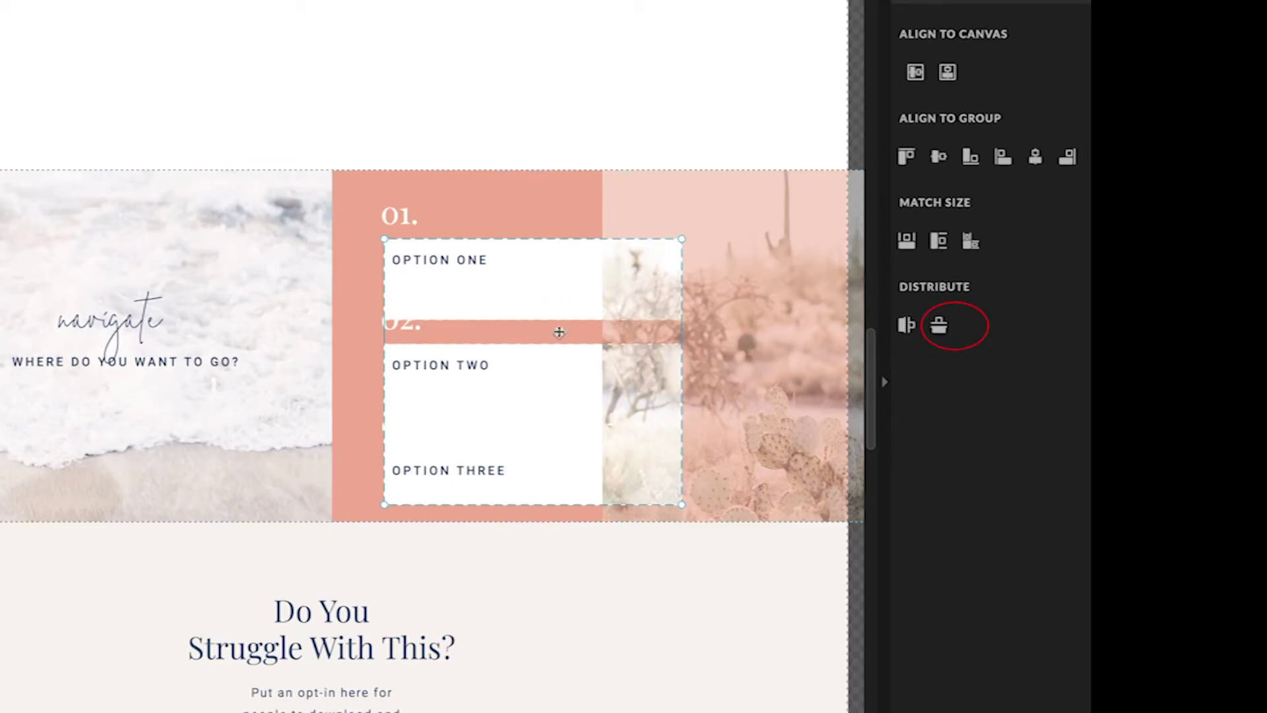
click(940, 328)
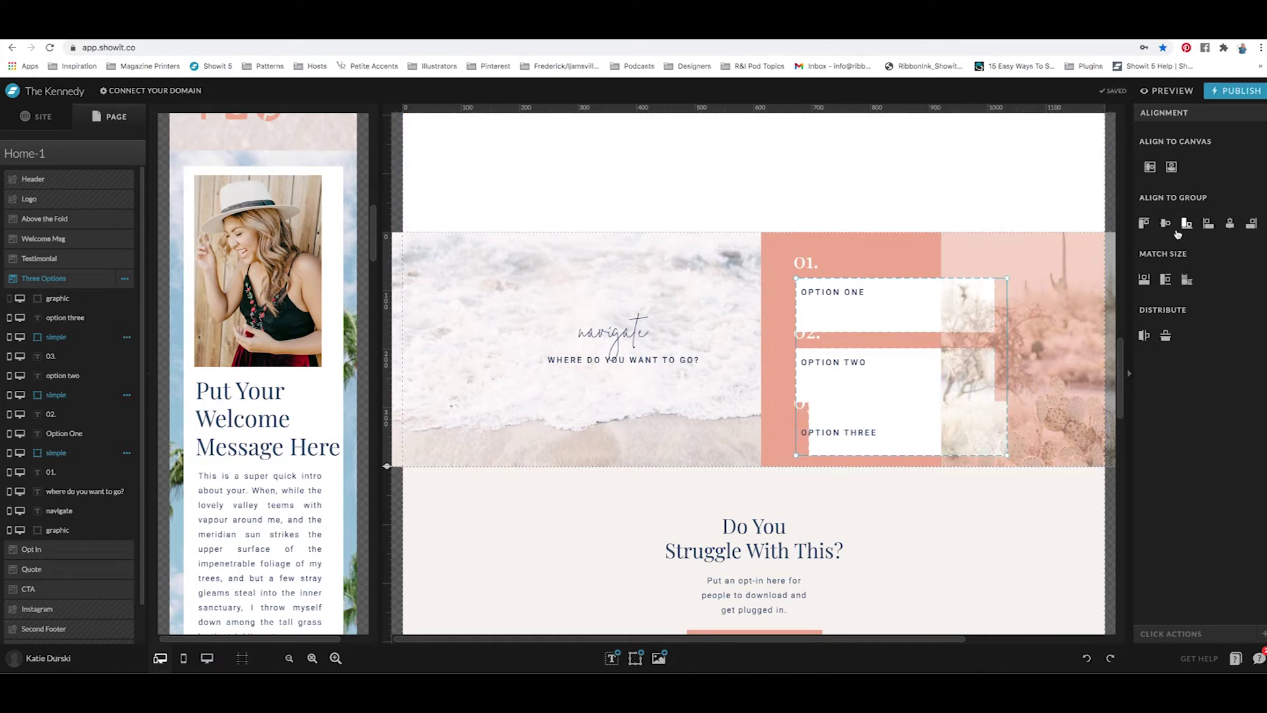
click(1230, 223)
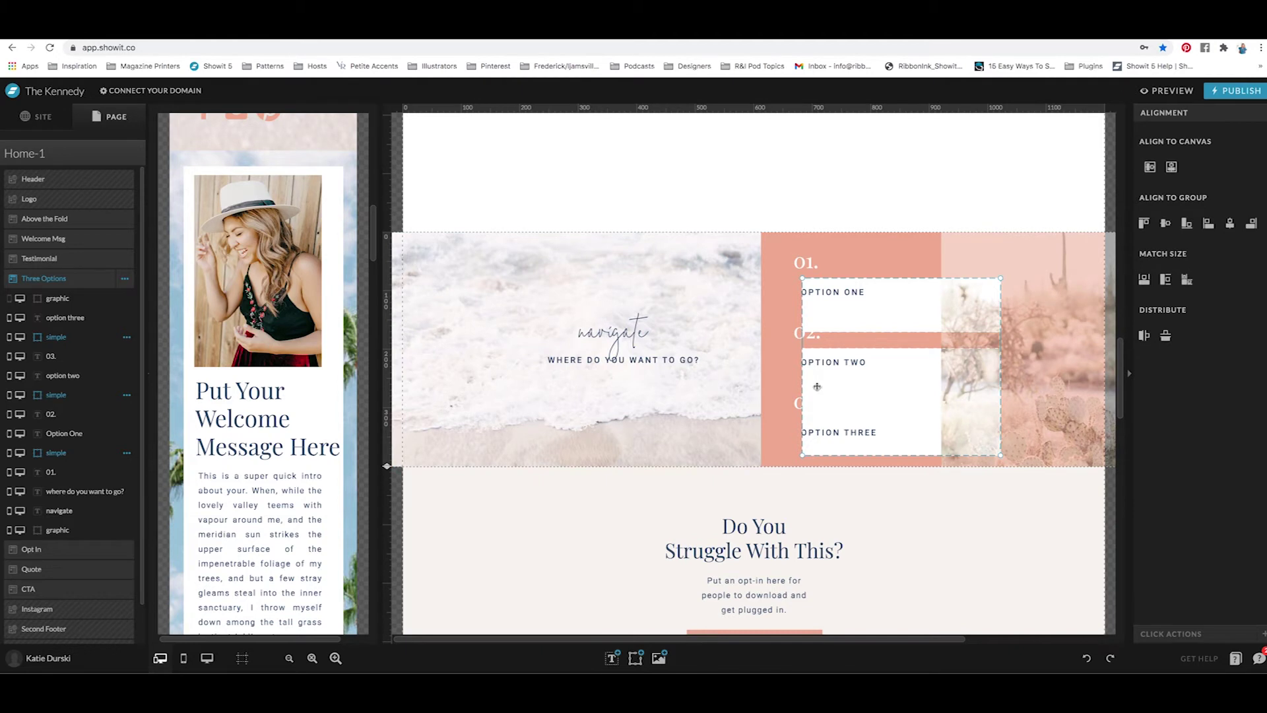
click(1166, 335)
click(1166, 335)
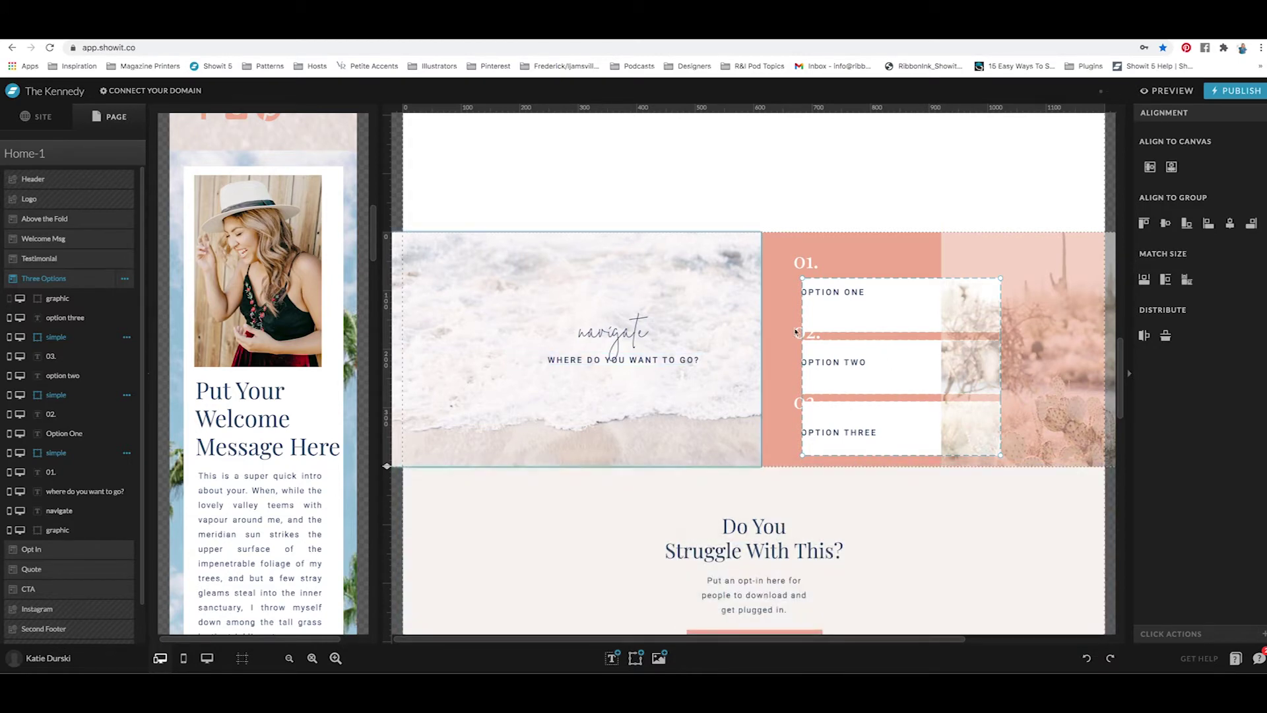
Step: Move the white Option One box onto the beach photo, fill it navy, and select all three navy boxes
click(853, 297)
drag(853, 297, 600, 324)
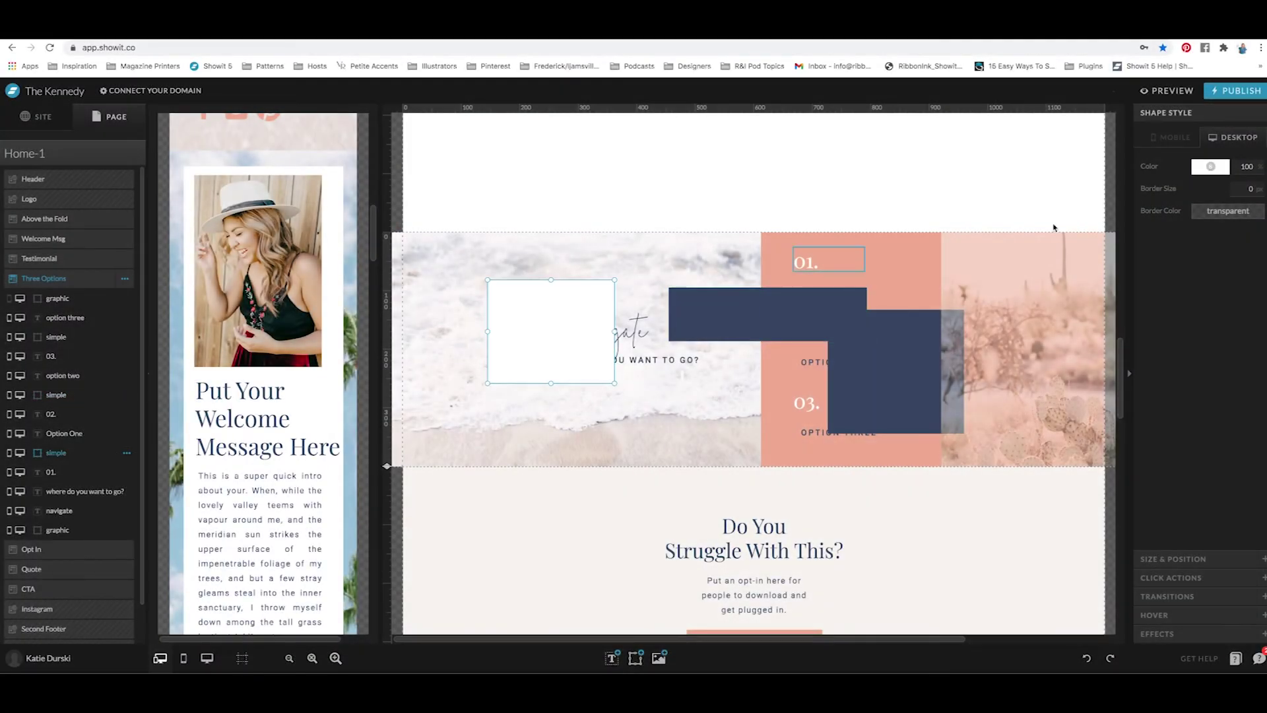
click(1205, 169)
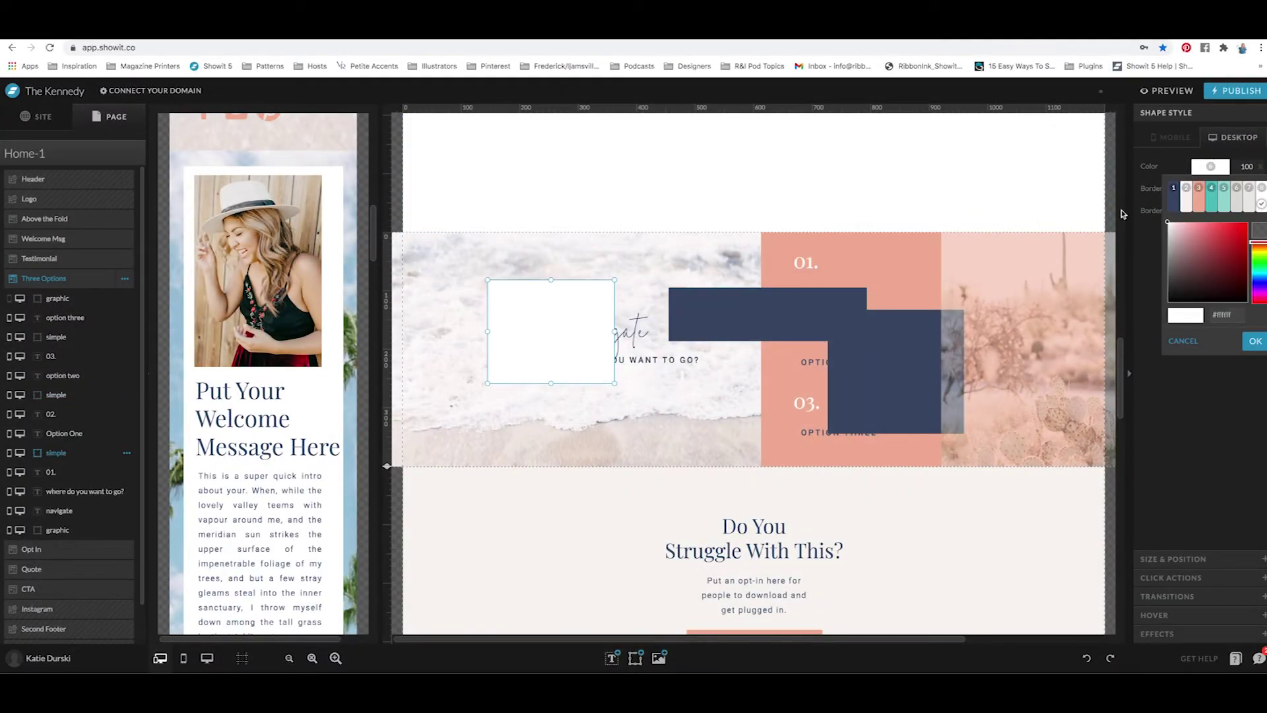
click(1173, 198)
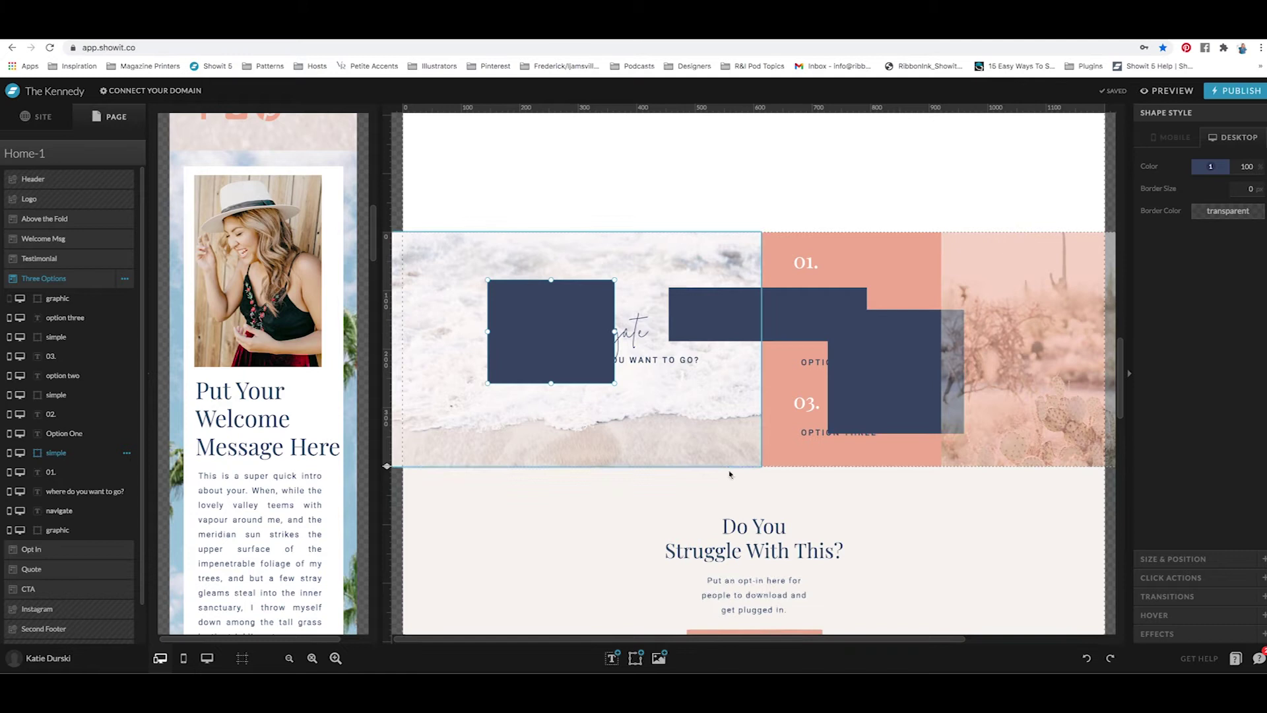
shift+click(709, 316)
shift+click(843, 357)
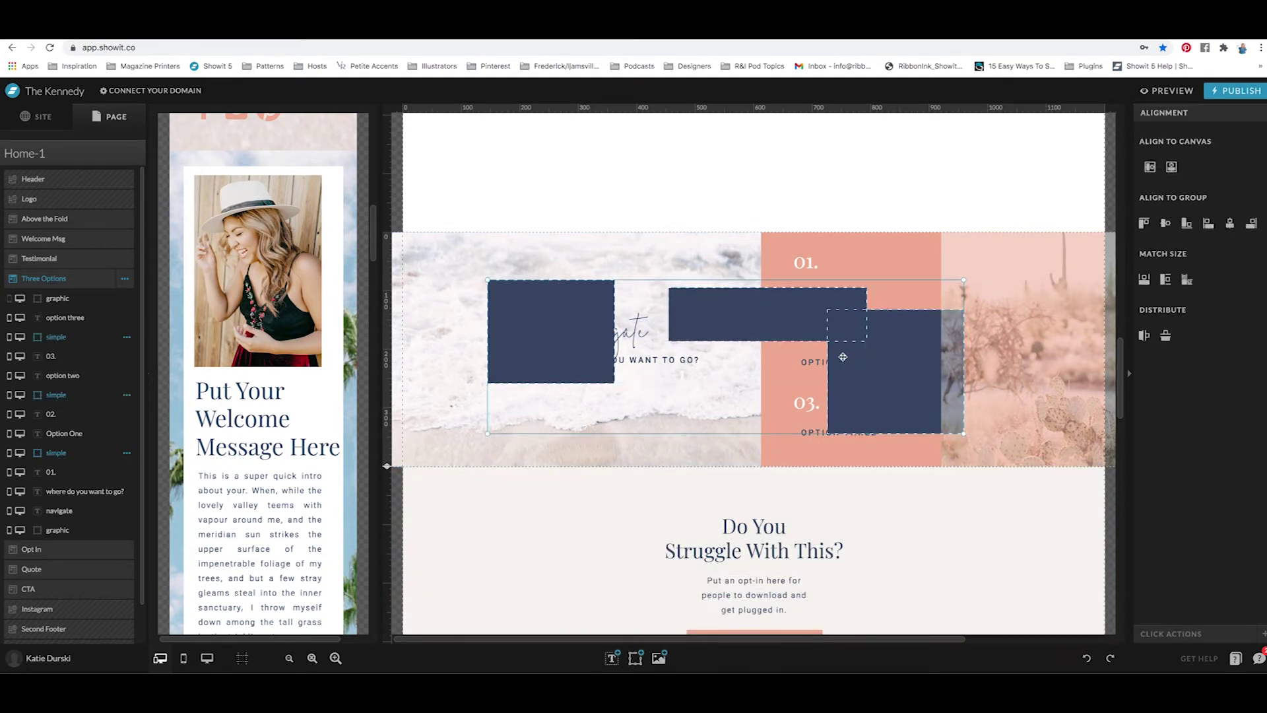
Step: Match the navy boxes' size, align them to the group middle, and distribute them horizontally
click(1186, 281)
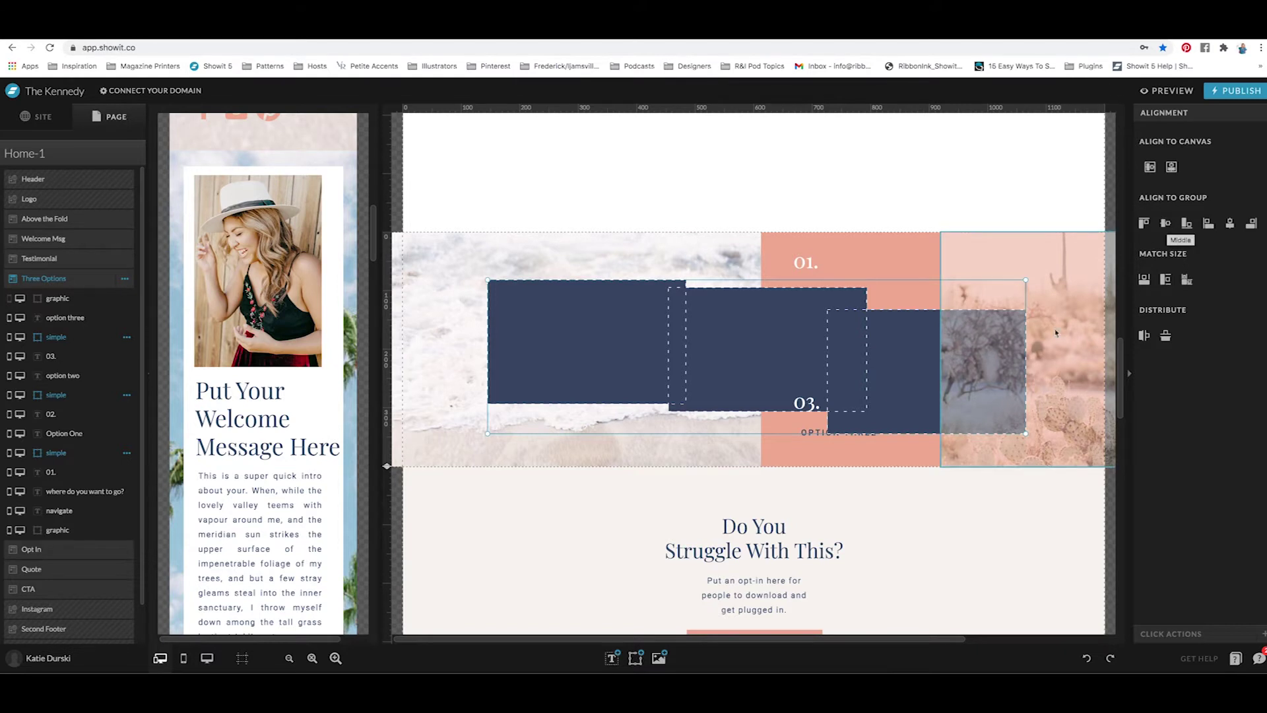
click(1161, 224)
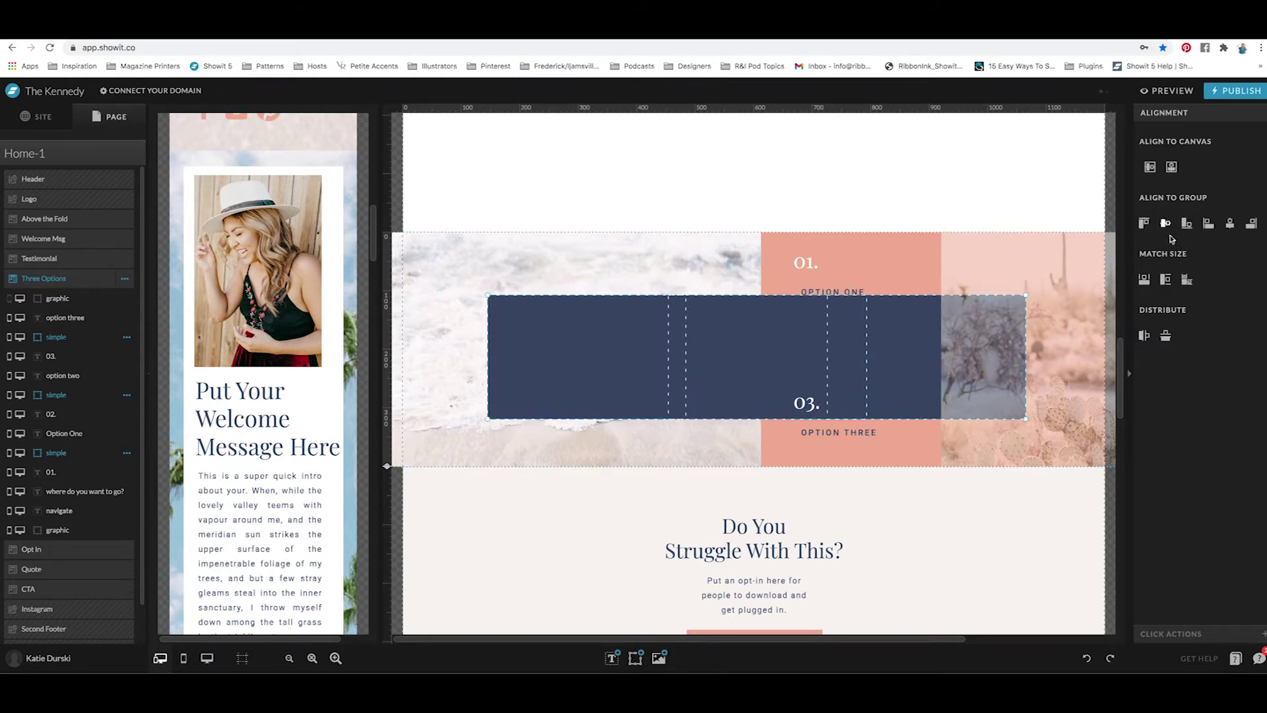
click(1143, 336)
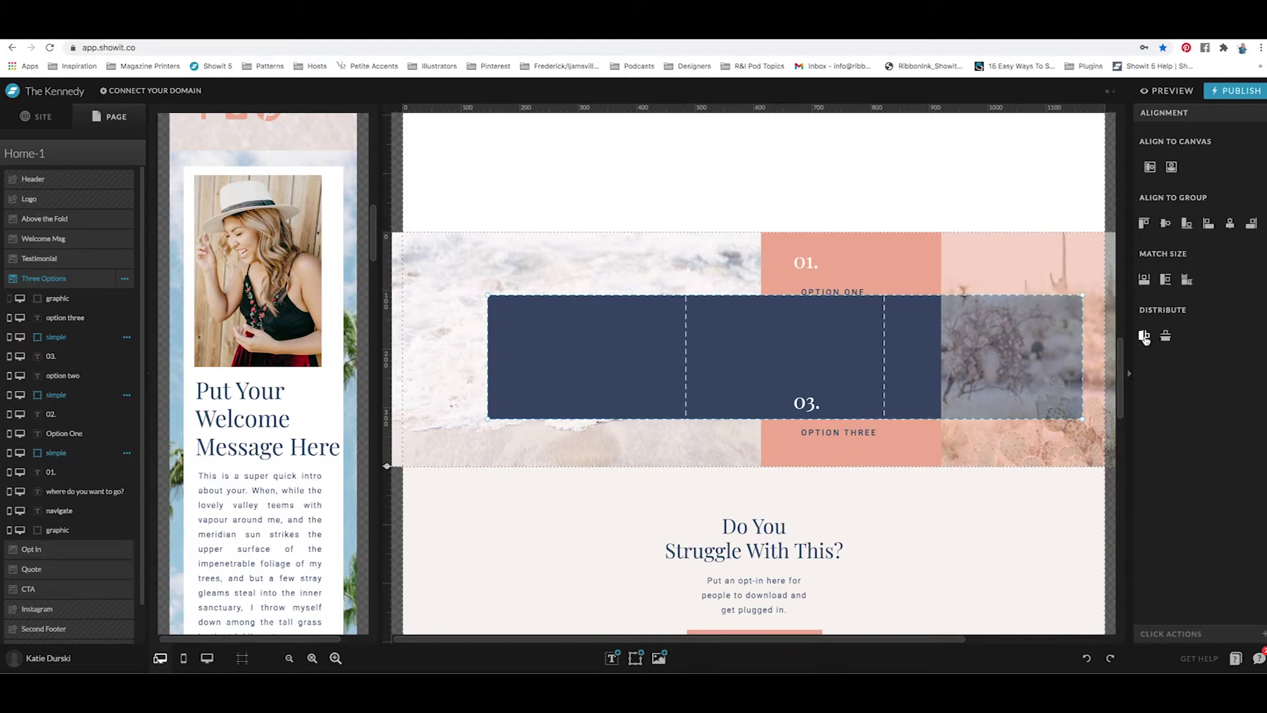
Step: Nudge the left navy box further left, then redistribute the three boxes' horizontal spacing
click(611, 440)
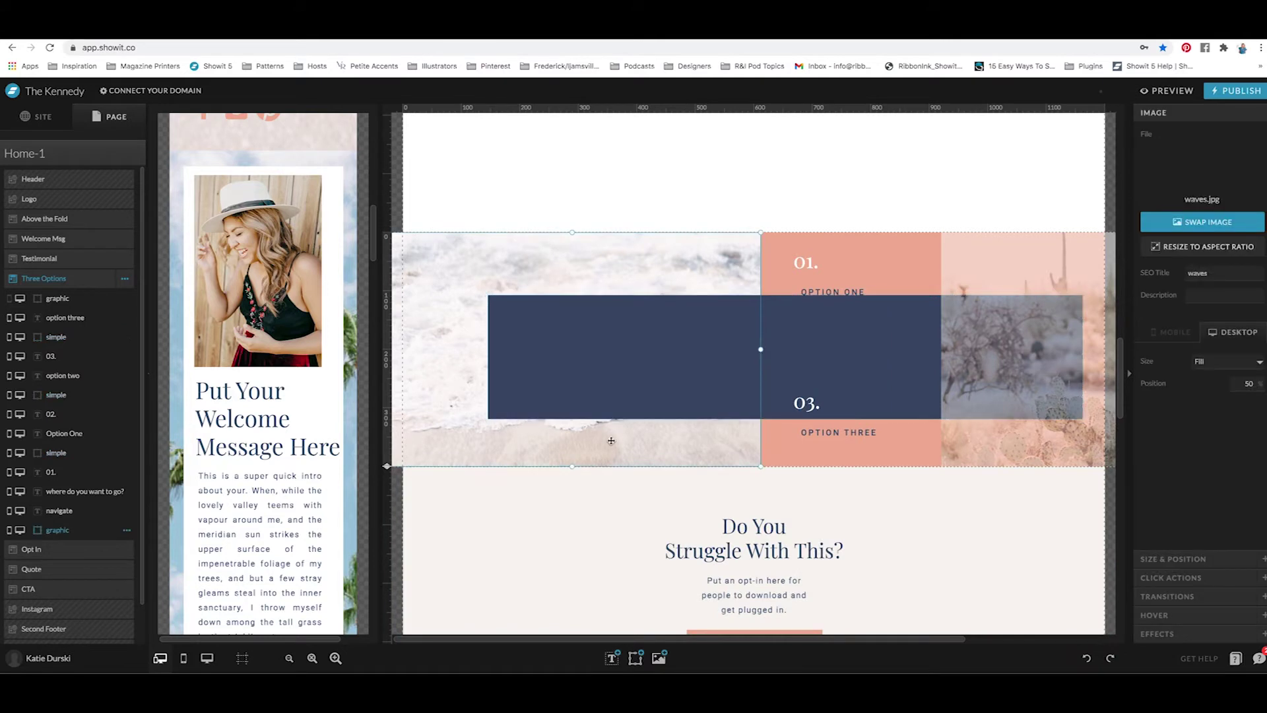
click(639, 348)
click(778, 368)
click(777, 368)
click(565, 363)
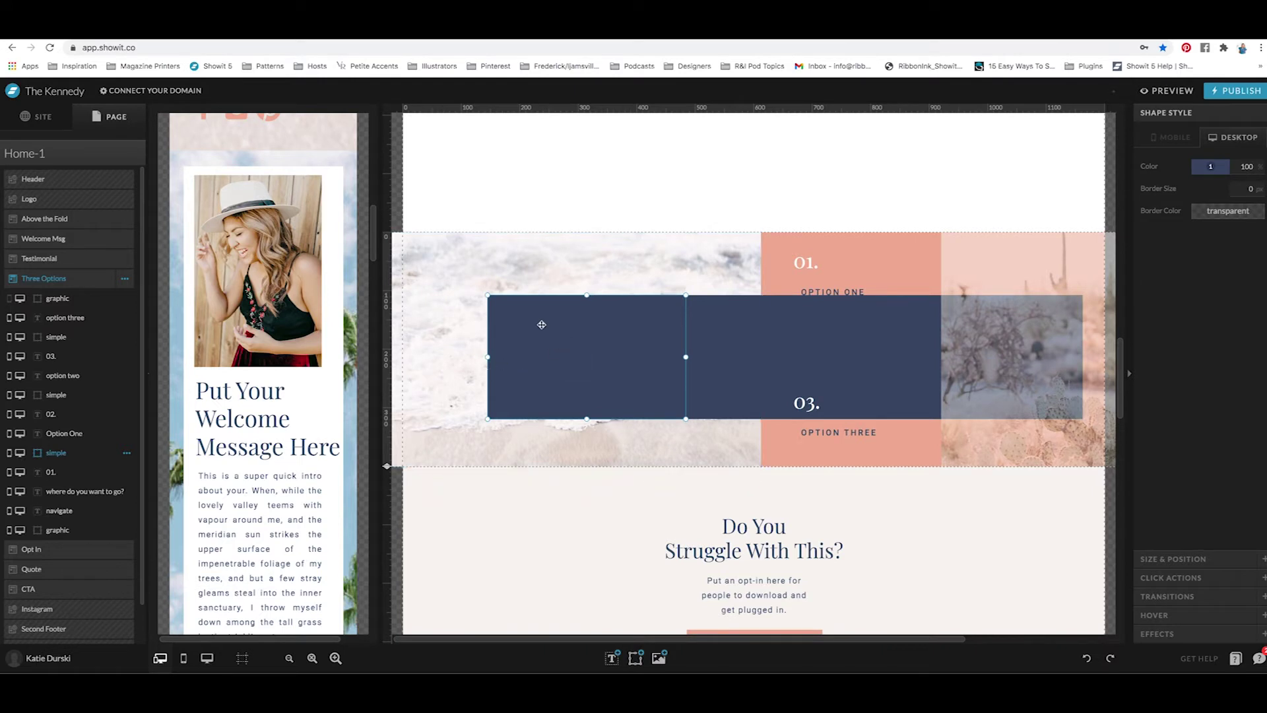
key(shift+Left)
key(shift+Left)
key(shift+Left)
key(shift+Left)
key(shift+Left)
key(shift+Left)
key(shift+Left)
key(shift+Left)
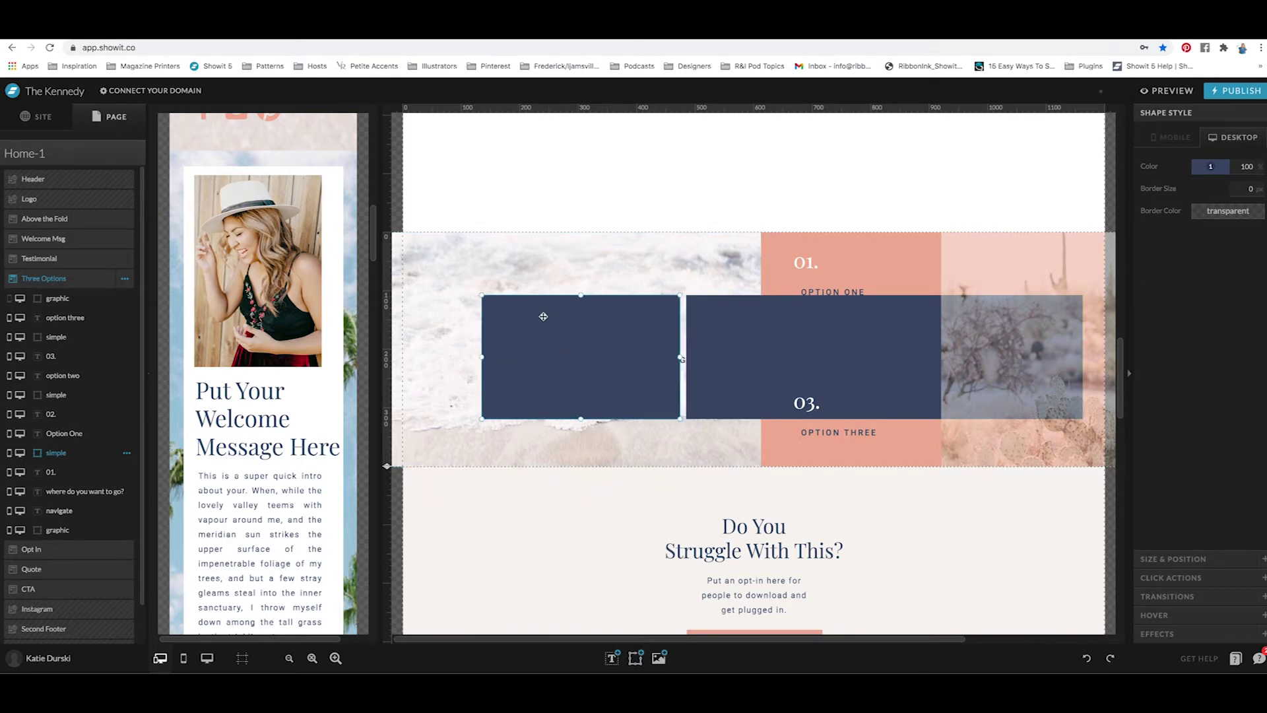
key(shift+Left)
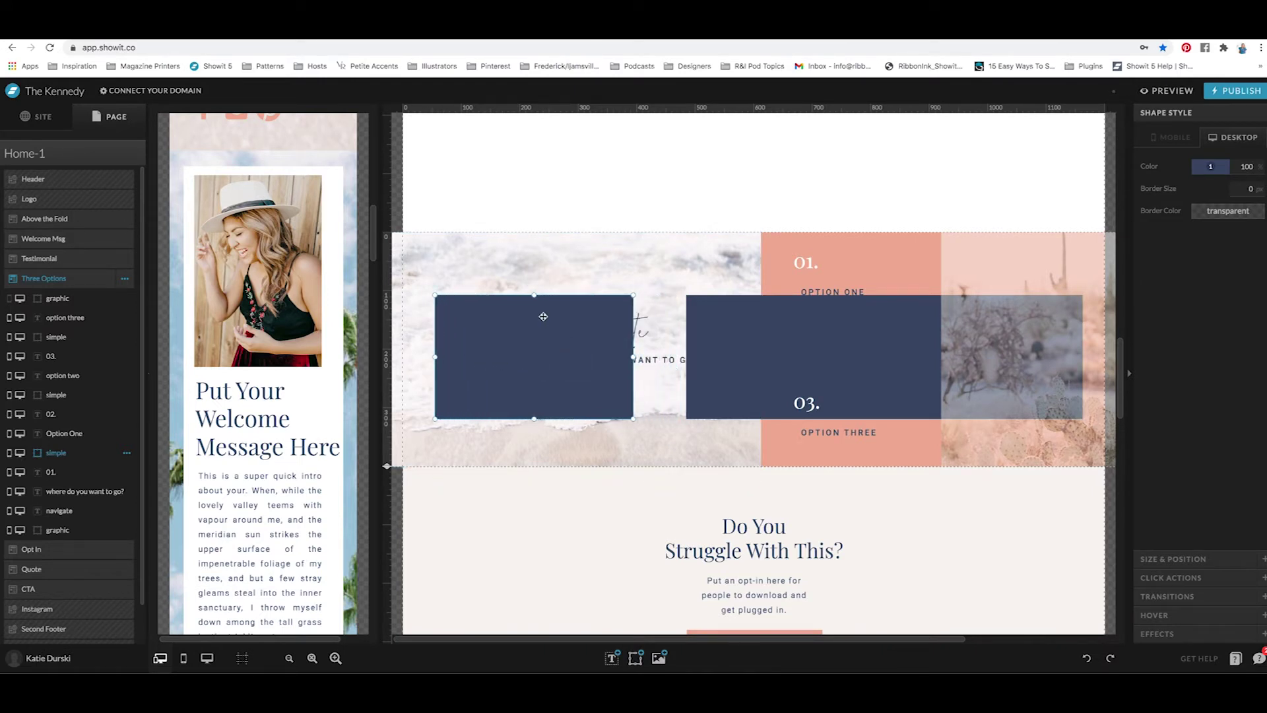
shift+click(734, 327)
shift+click(908, 321)
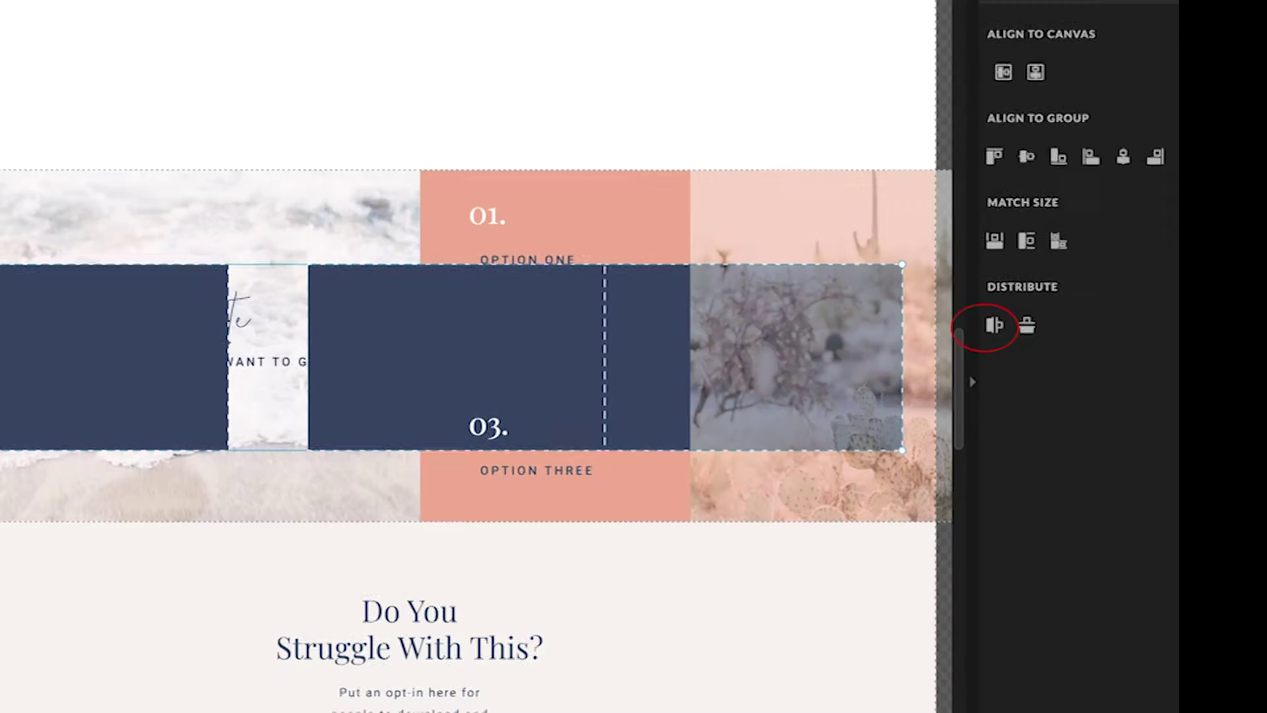
click(995, 326)
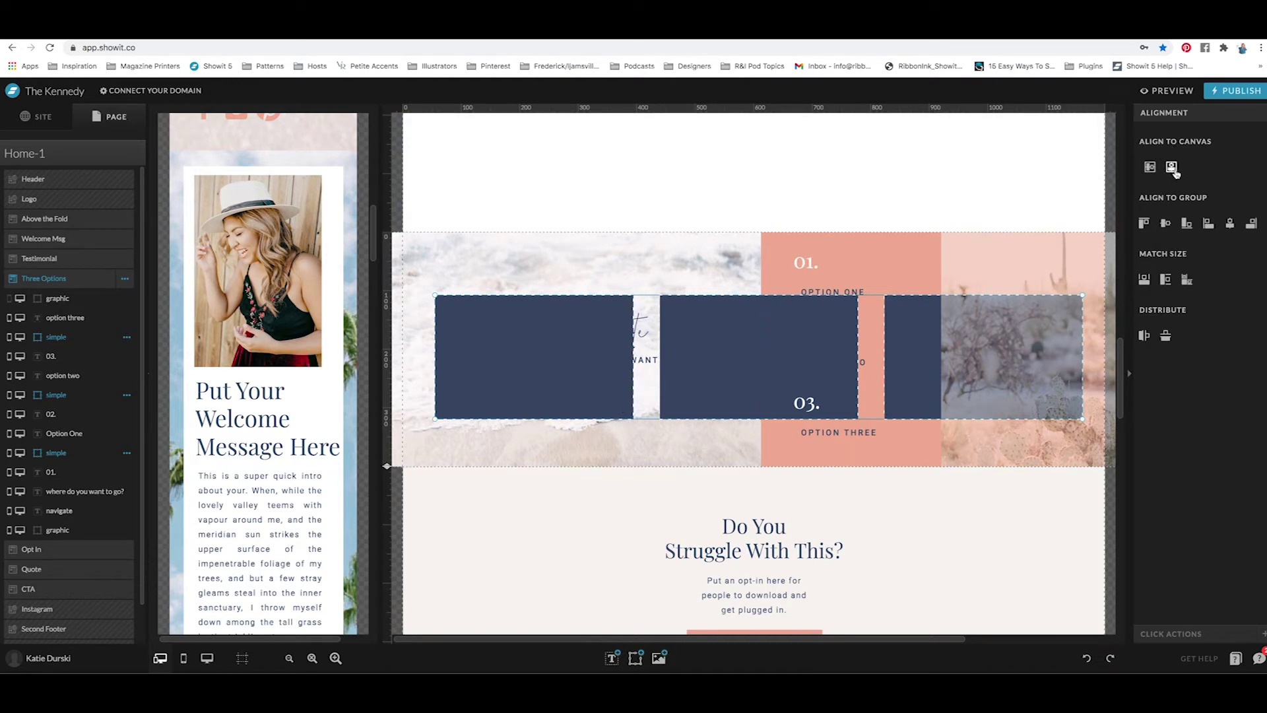
Step: Centre the navy box row on the canvas, then select the Option Three button in the mobile layout
click(1173, 168)
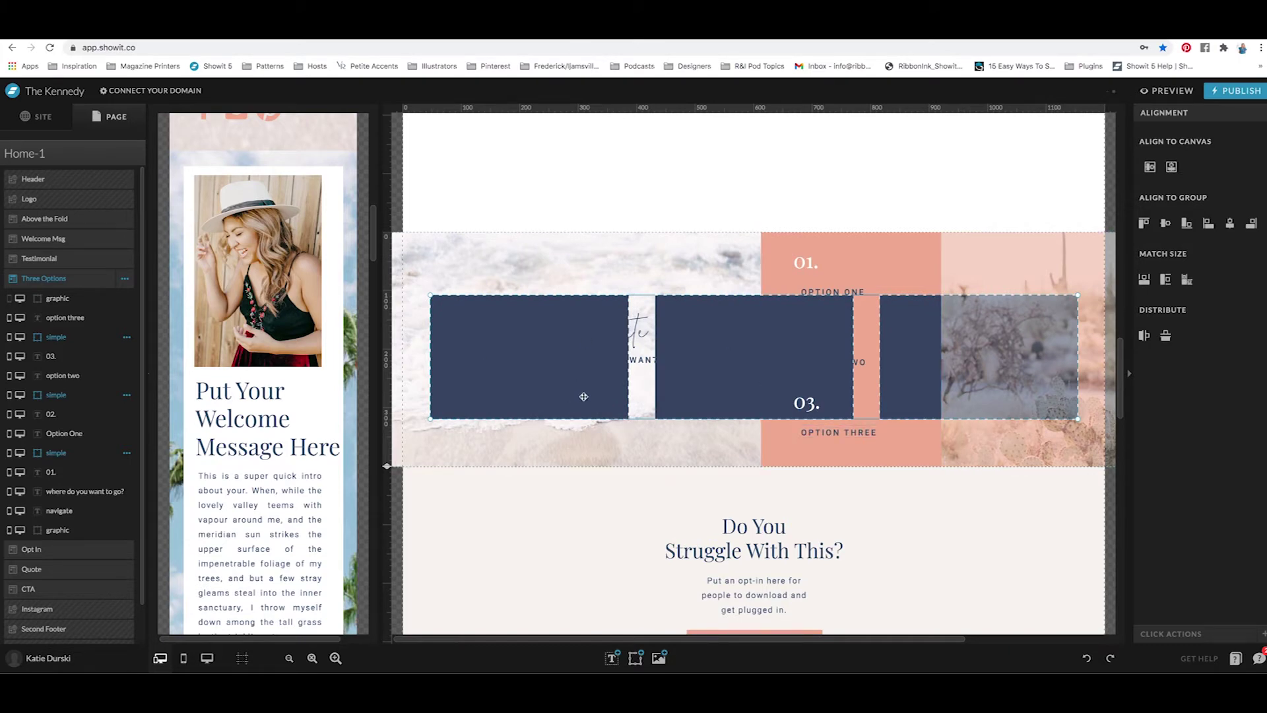
click(462, 449)
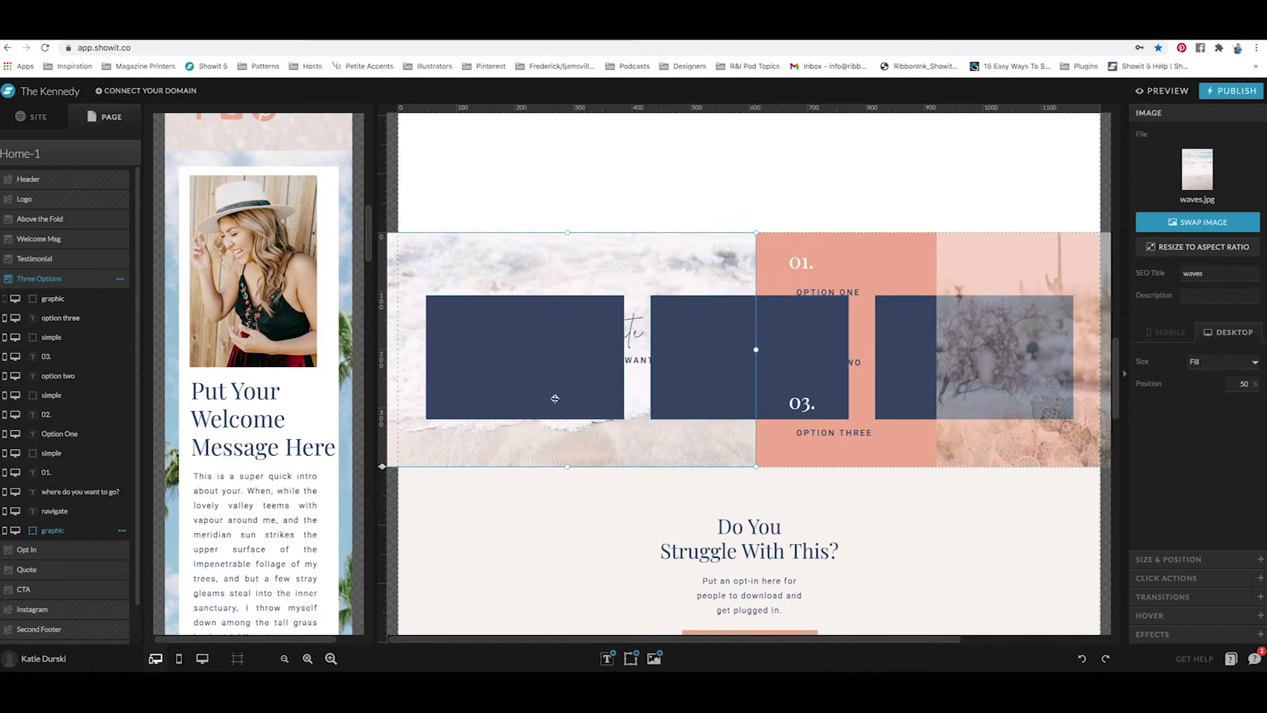
click(569, 351)
click(977, 356)
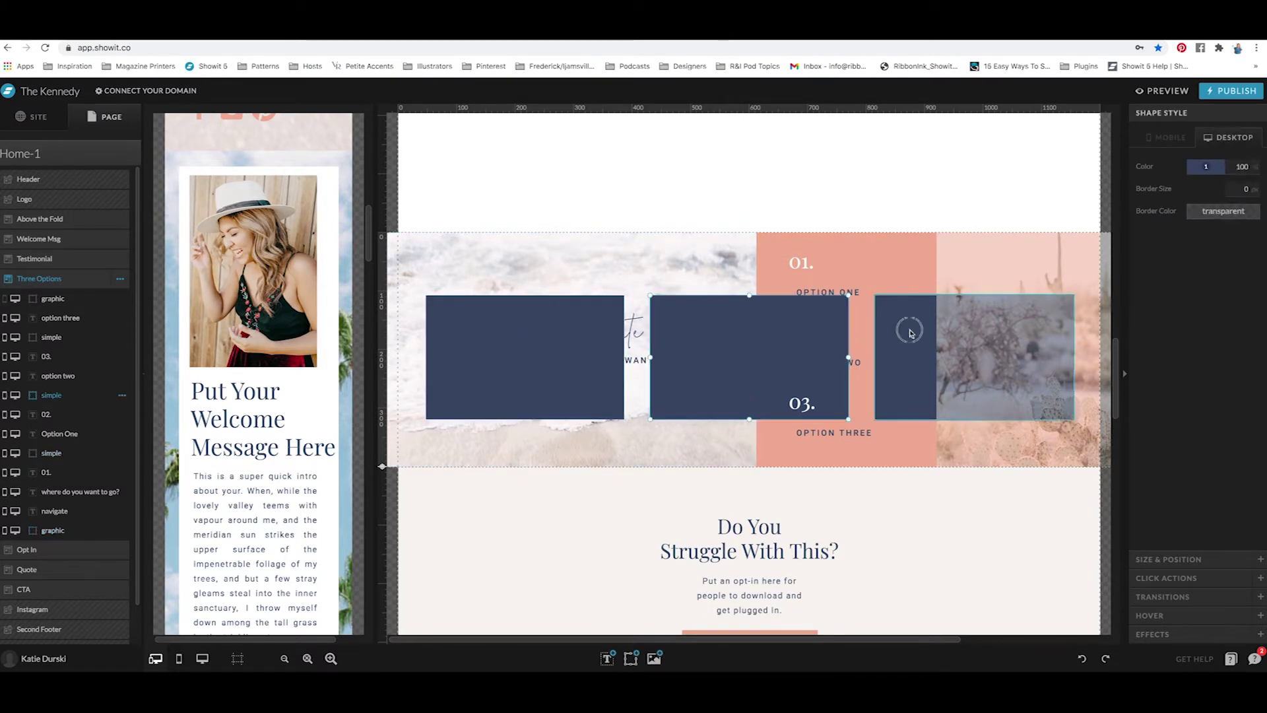
drag(367, 241, 373, 361)
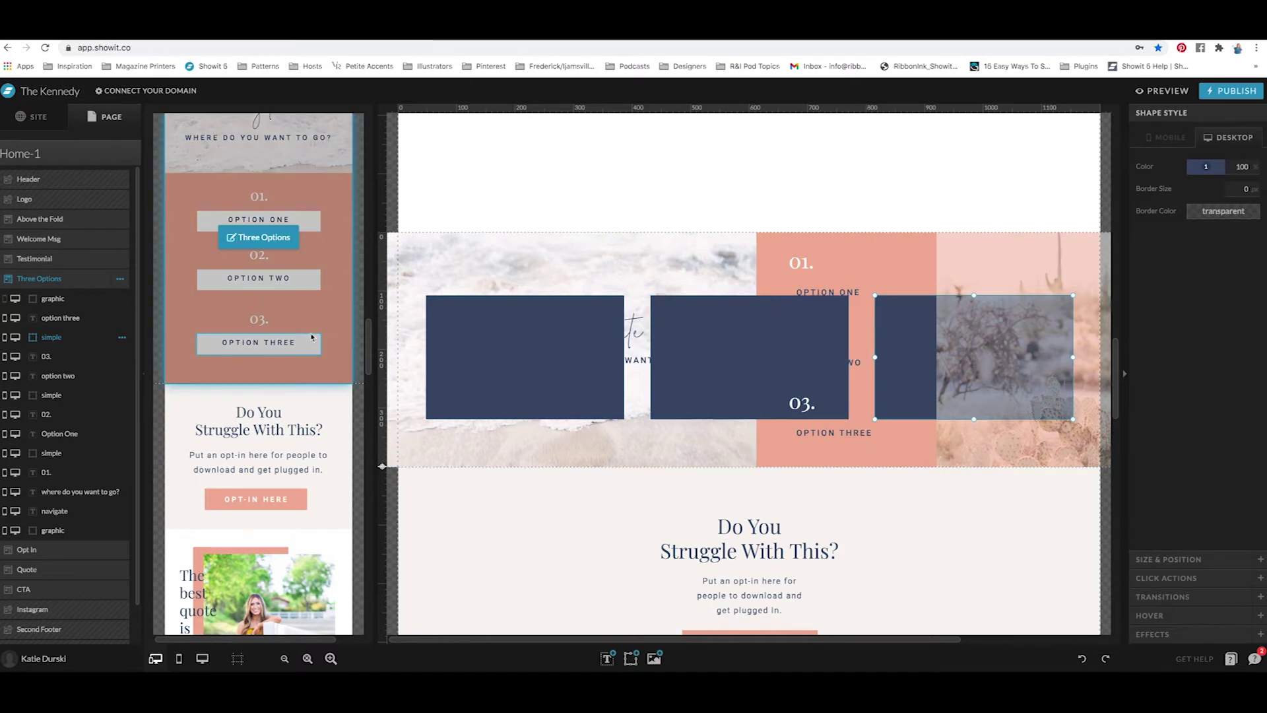
click(335, 325)
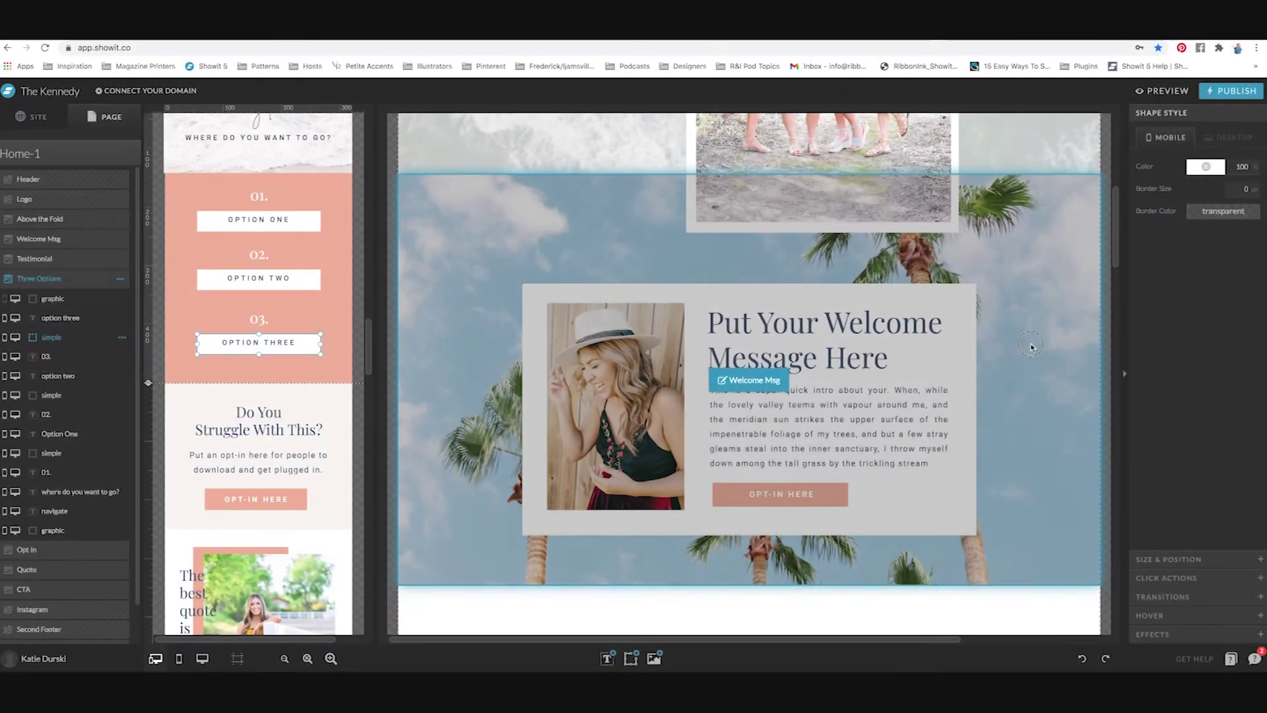
Step: Select the Welcome Msg section to show its Canvas Background settings
click(580, 291)
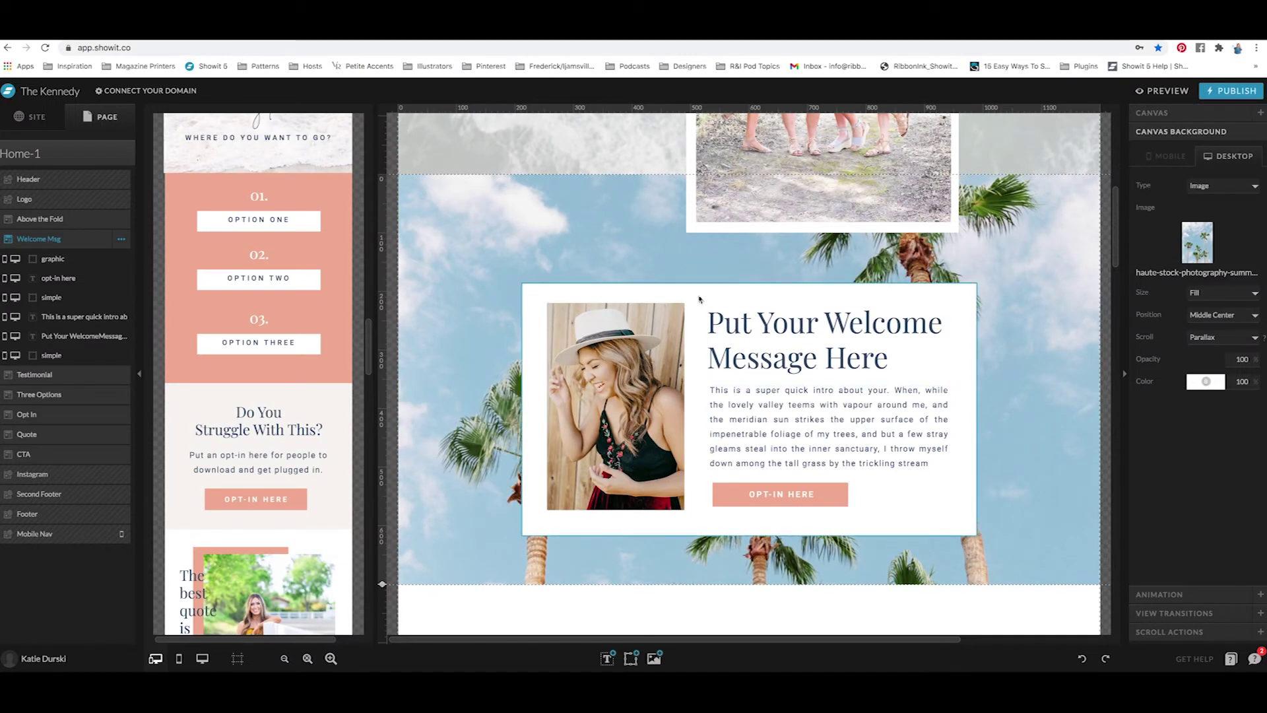
Step: Compare mobile and desktop layouts, then view the desktop welcome box's size and position: 776×430 at X 212, Y 186
click(699, 294)
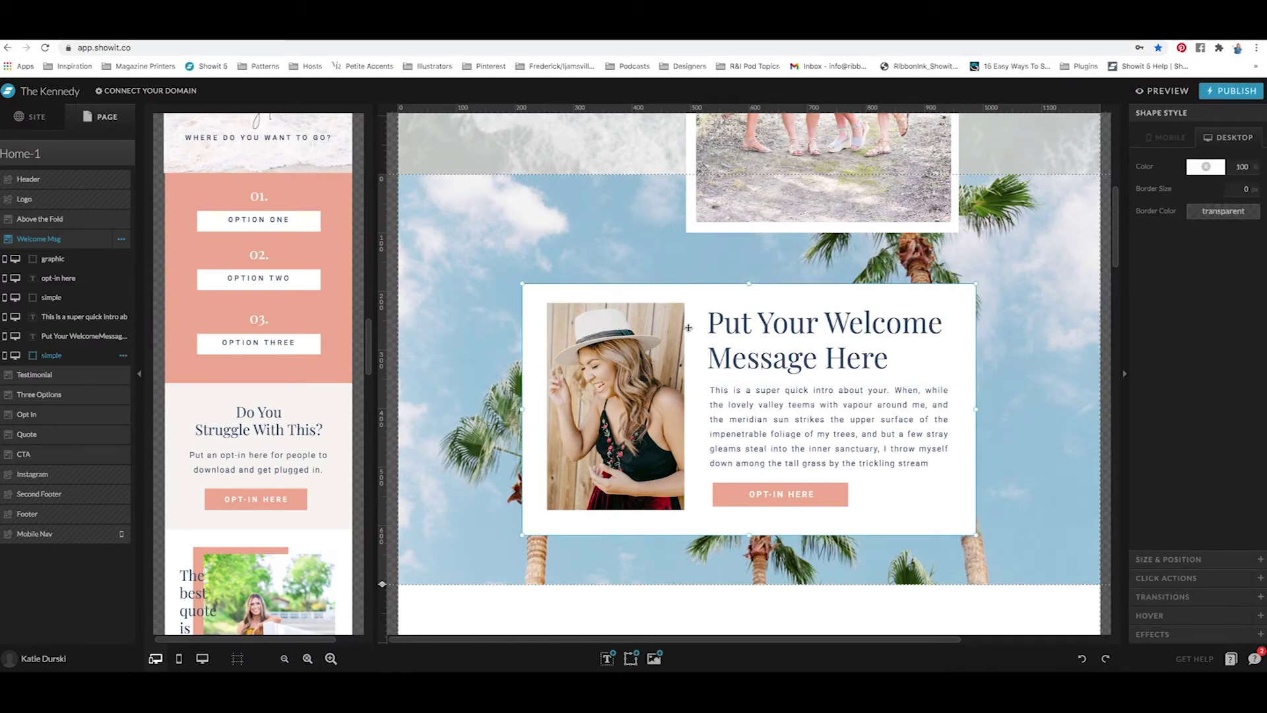
click(1179, 138)
click(1211, 137)
click(1172, 142)
click(1210, 144)
click(1165, 150)
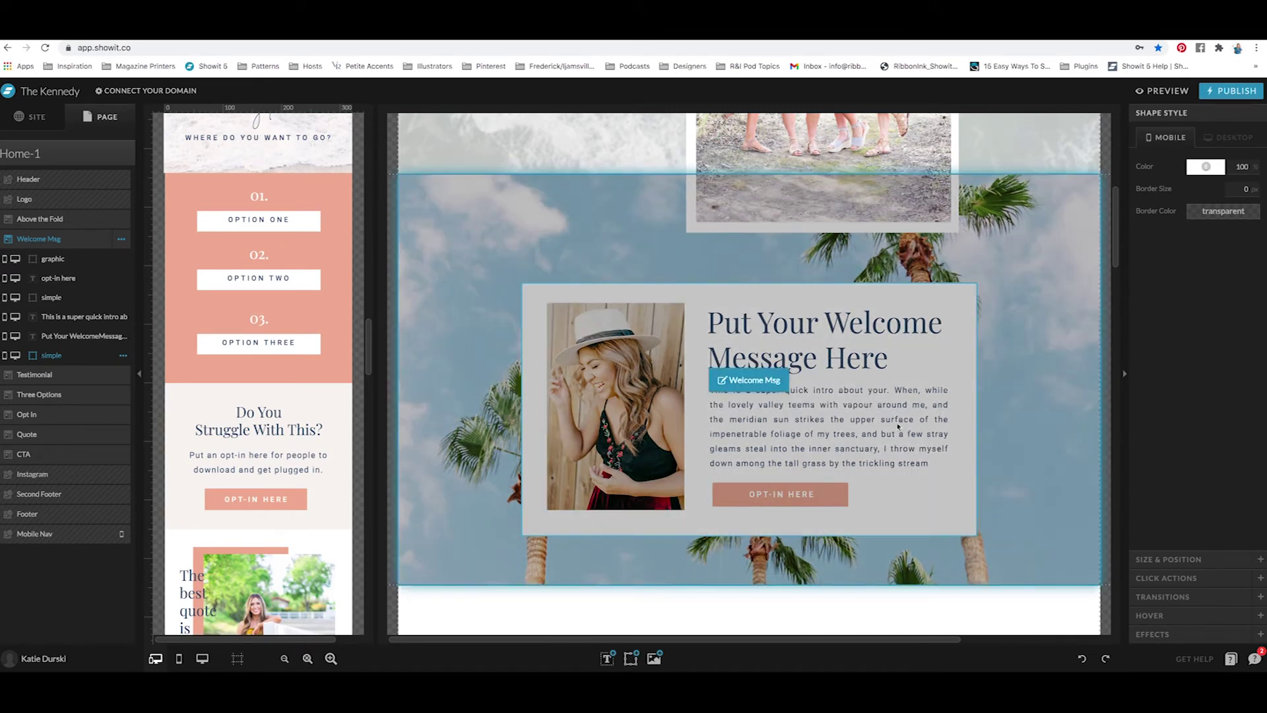
click(446, 328)
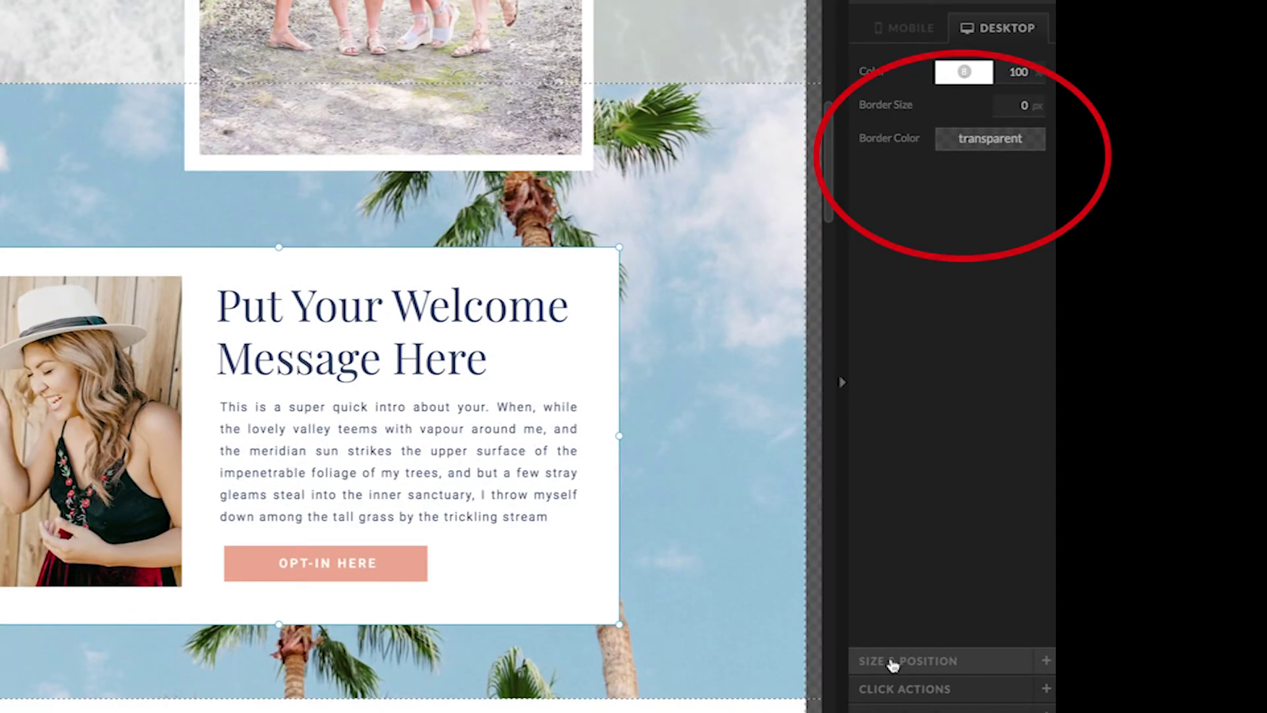
click(893, 661)
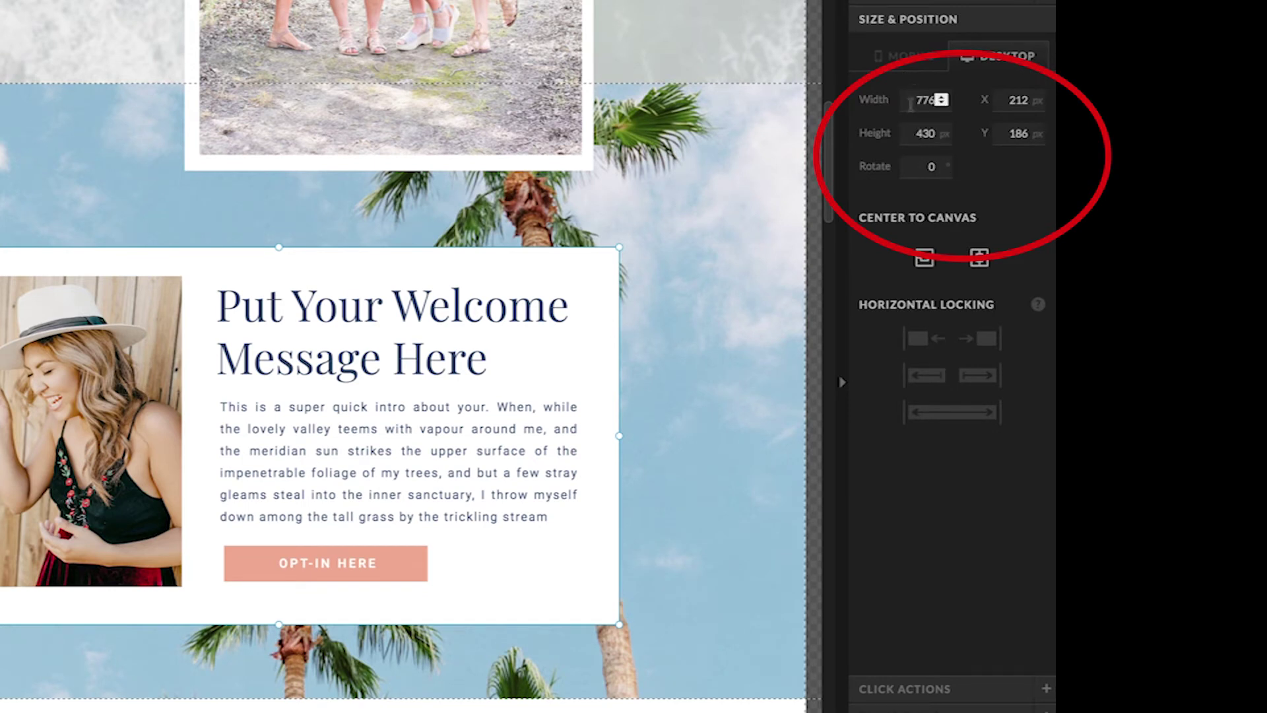
click(924, 133)
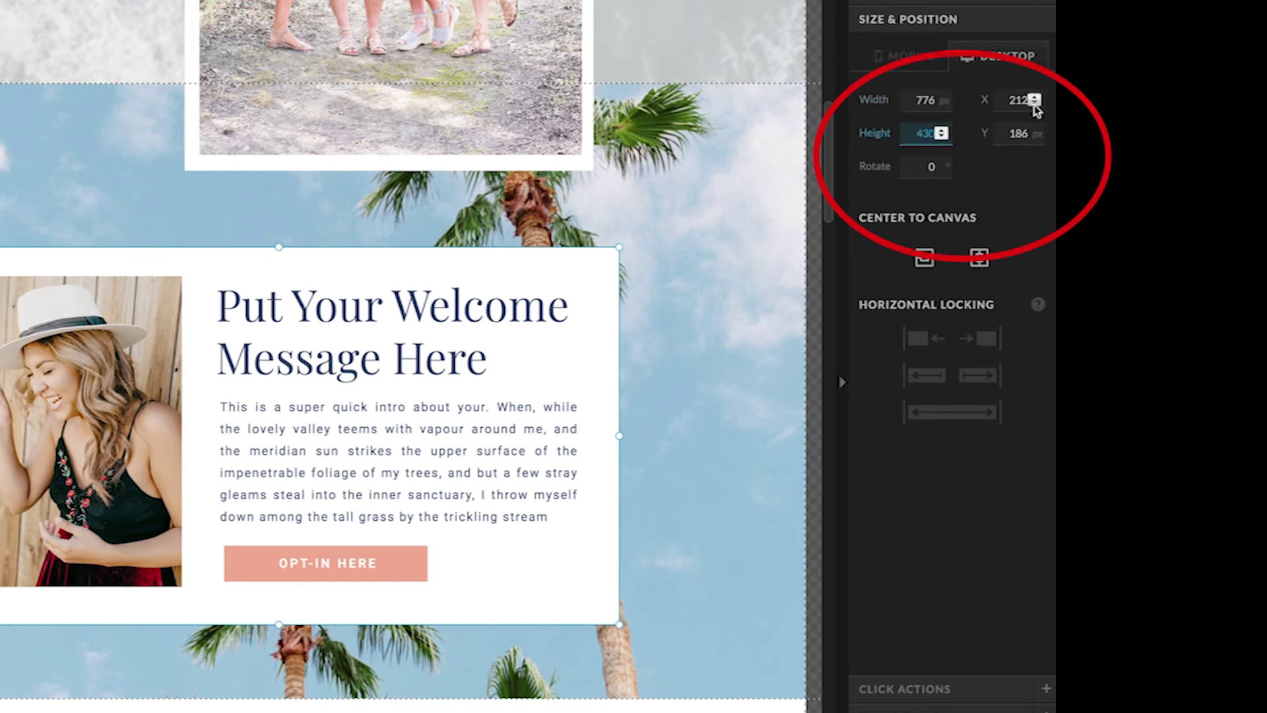
click(931, 166)
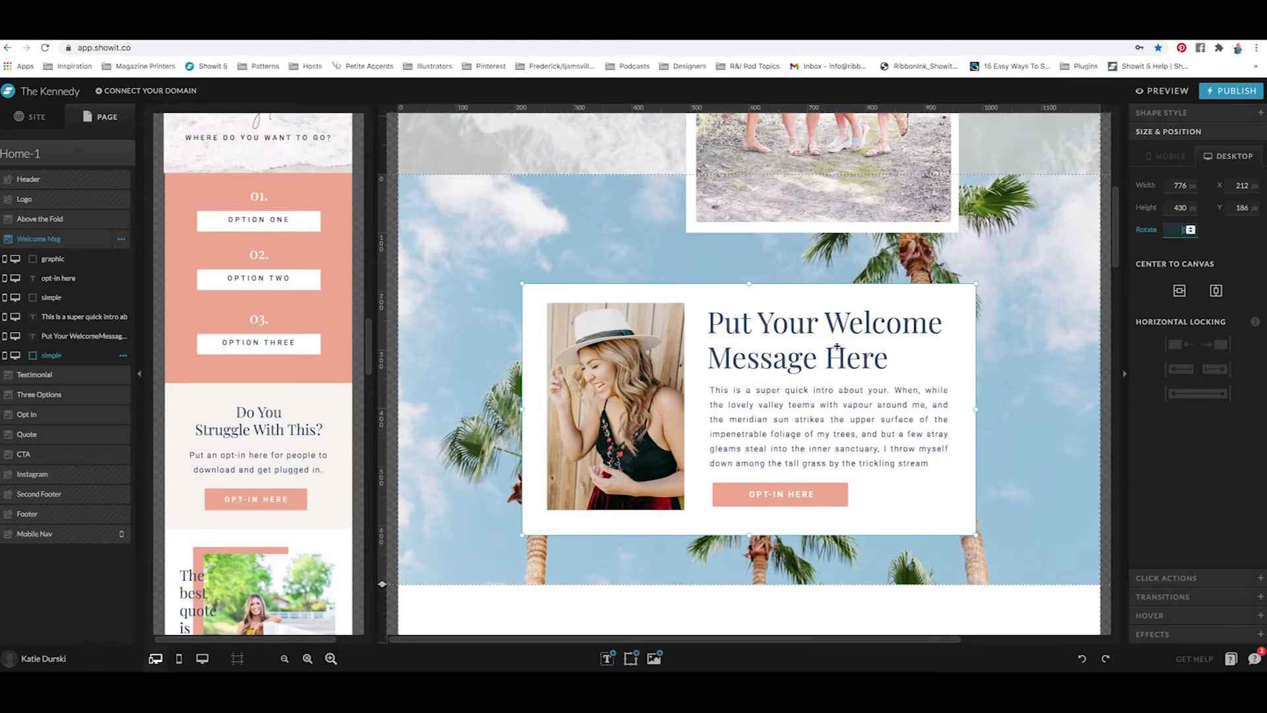
click(387, 326)
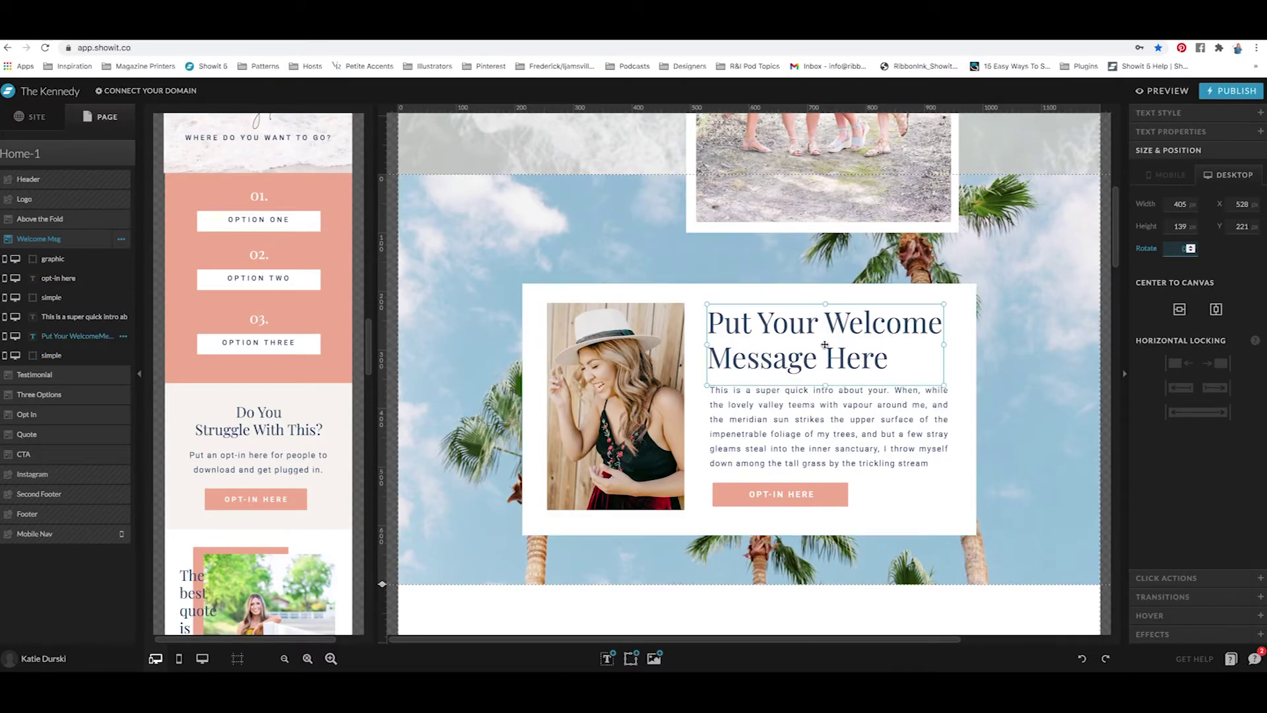
click(833, 423)
click(1165, 178)
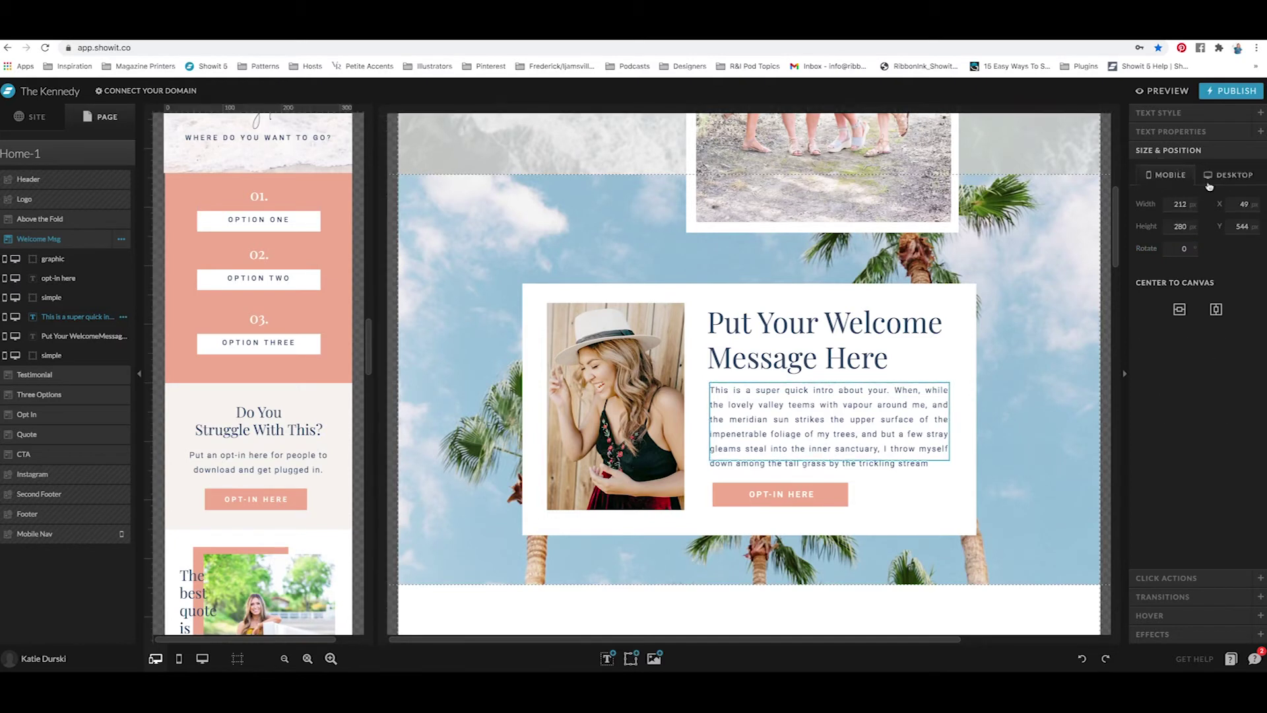
click(1210, 179)
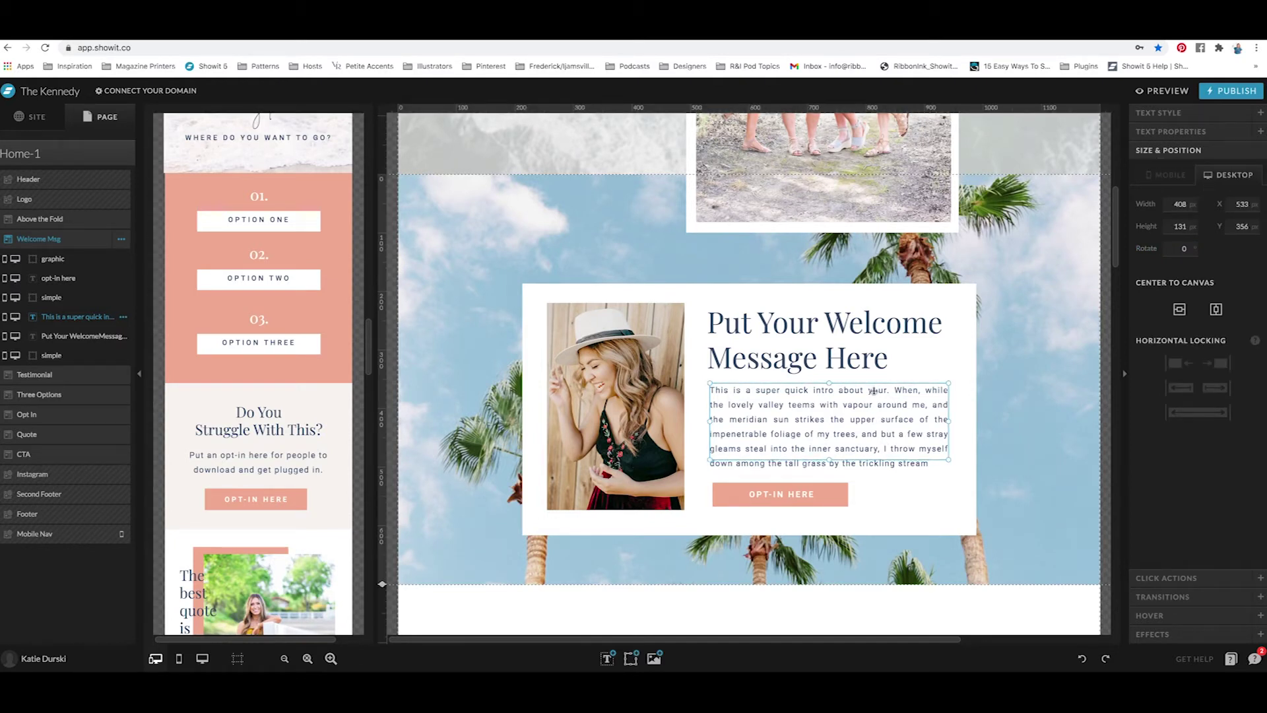
click(956, 288)
drag(975, 286, 1041, 247)
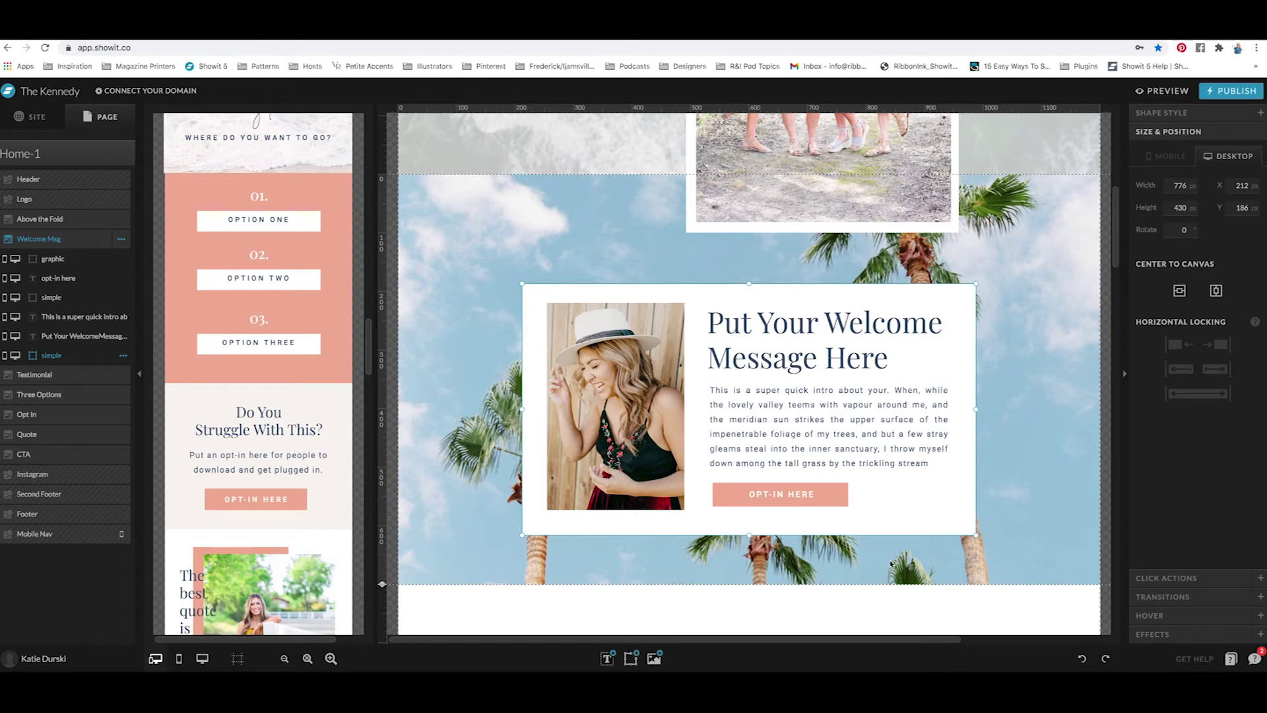
drag(914, 506, 652, 257)
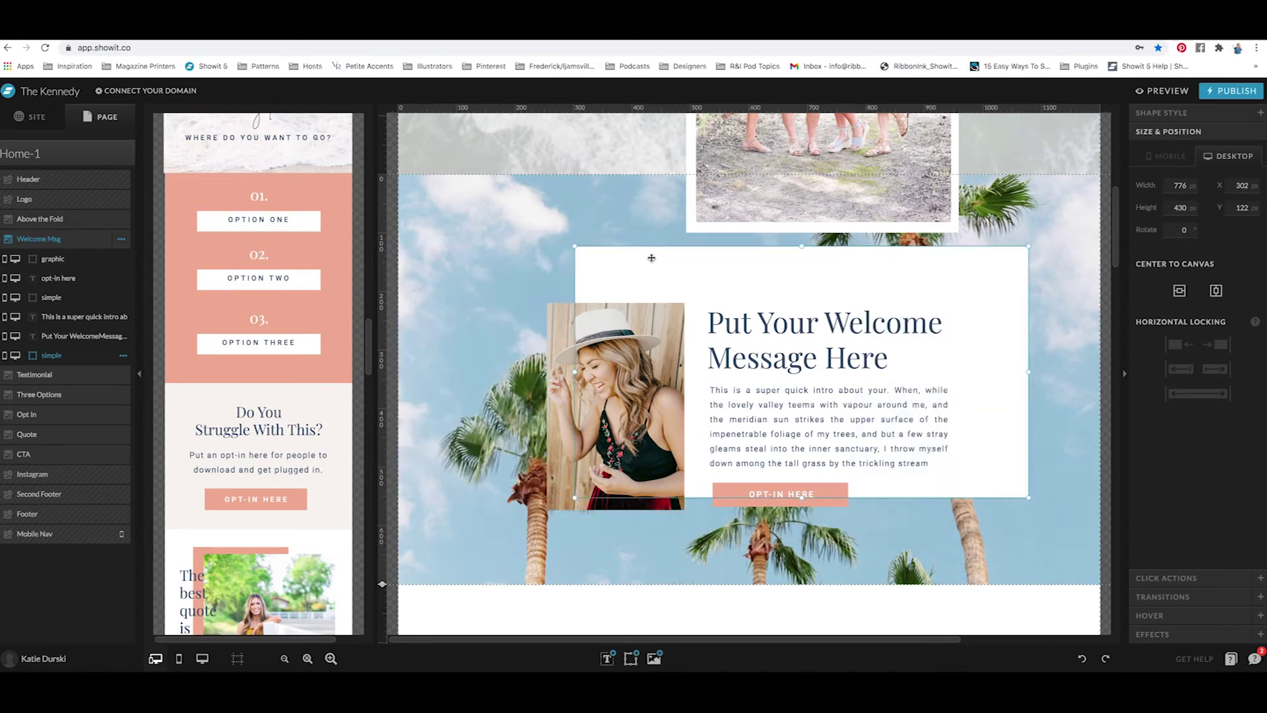
key(ctrl+z)
key(ctrl+z)
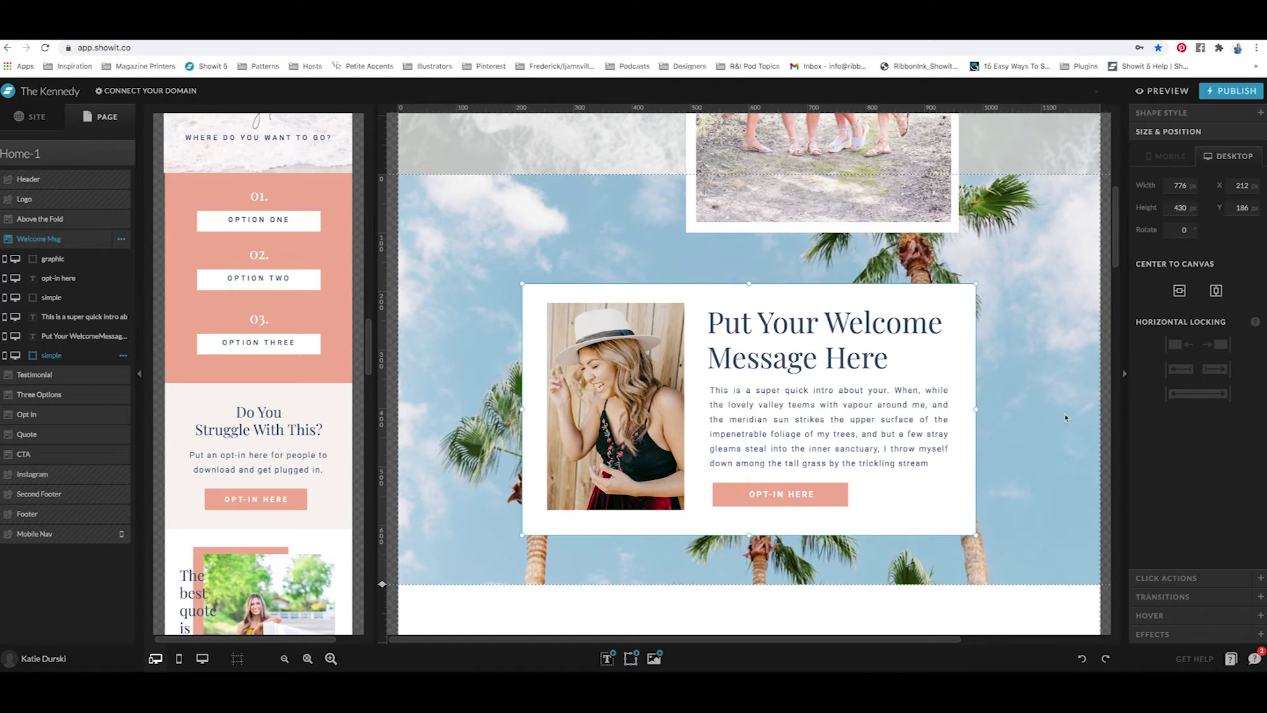
click(1181, 229)
text(90)
key(Return)
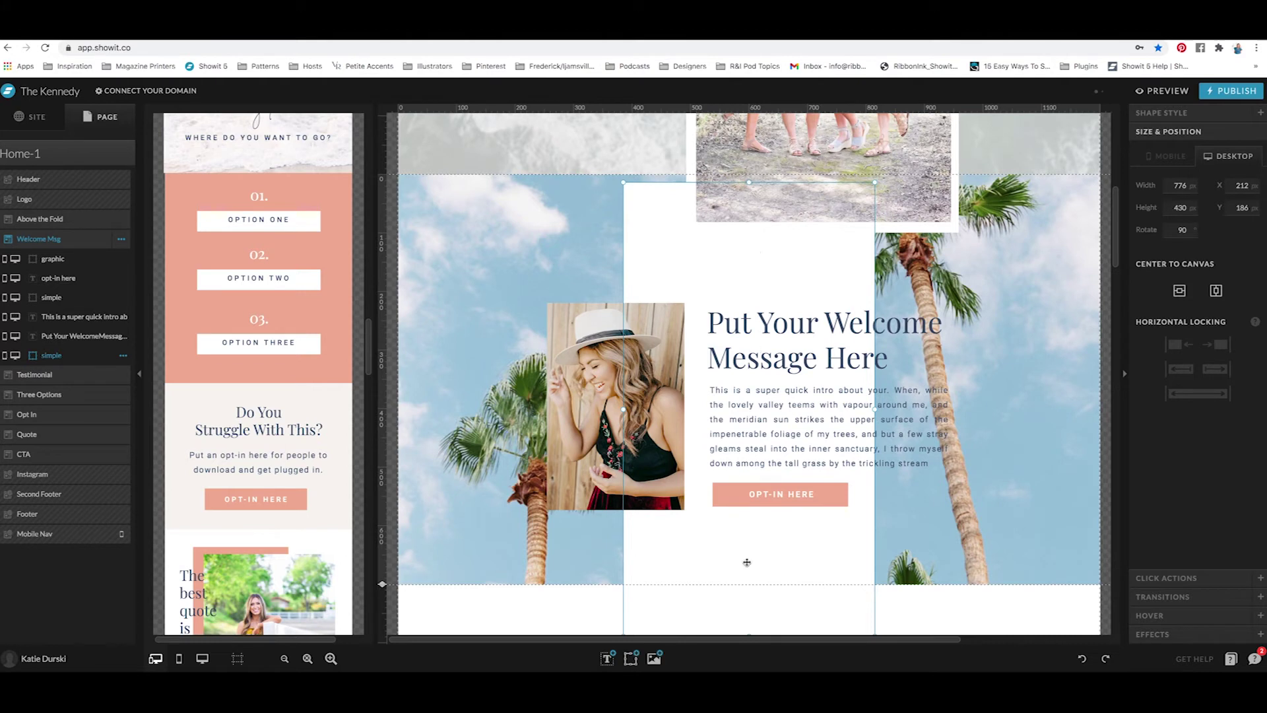
click(446, 267)
key(ctrl+z)
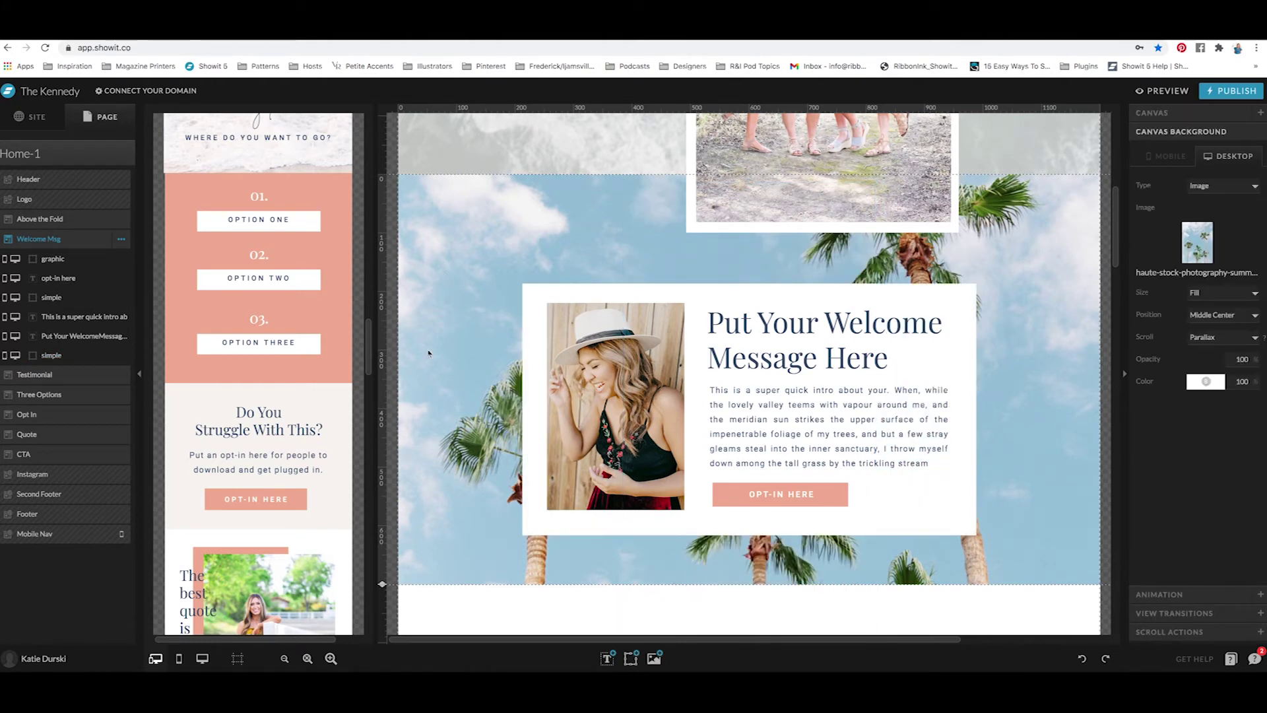
click(711, 293)
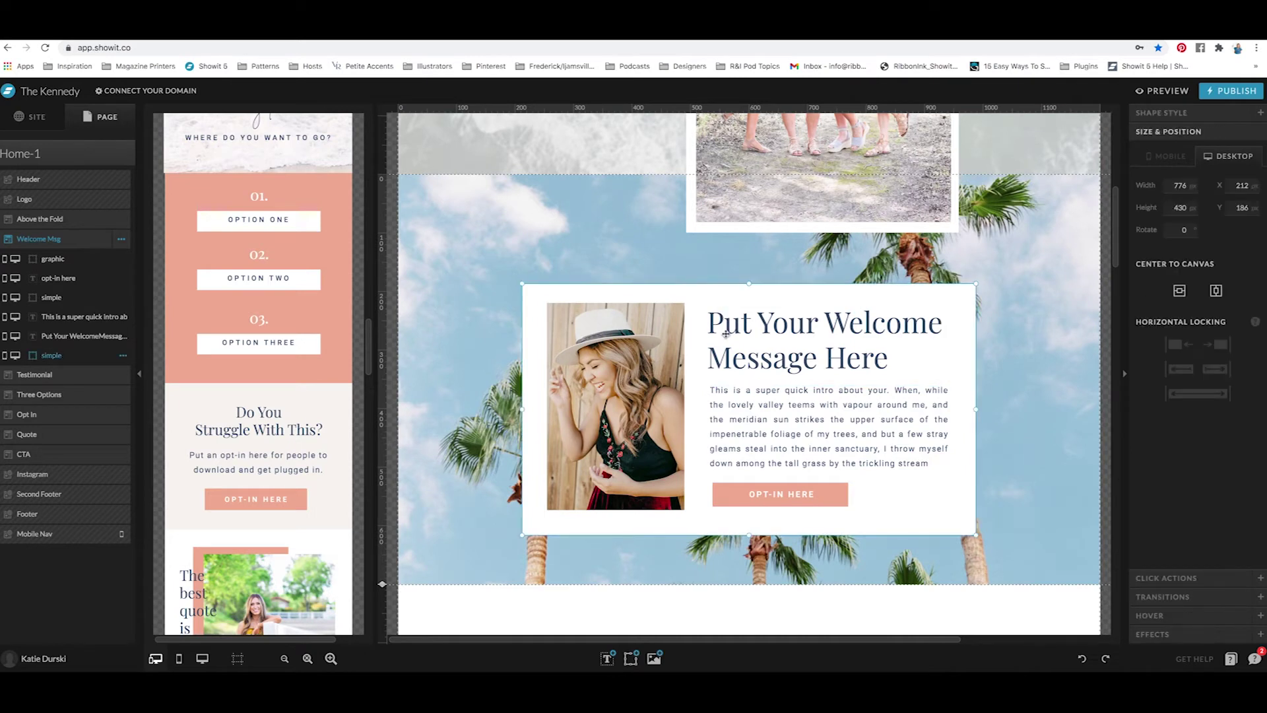
Step: Trial and undo resizing the white box and photo, then widen the intro paragraph to 463 by 150
drag(976, 285, 1053, 232)
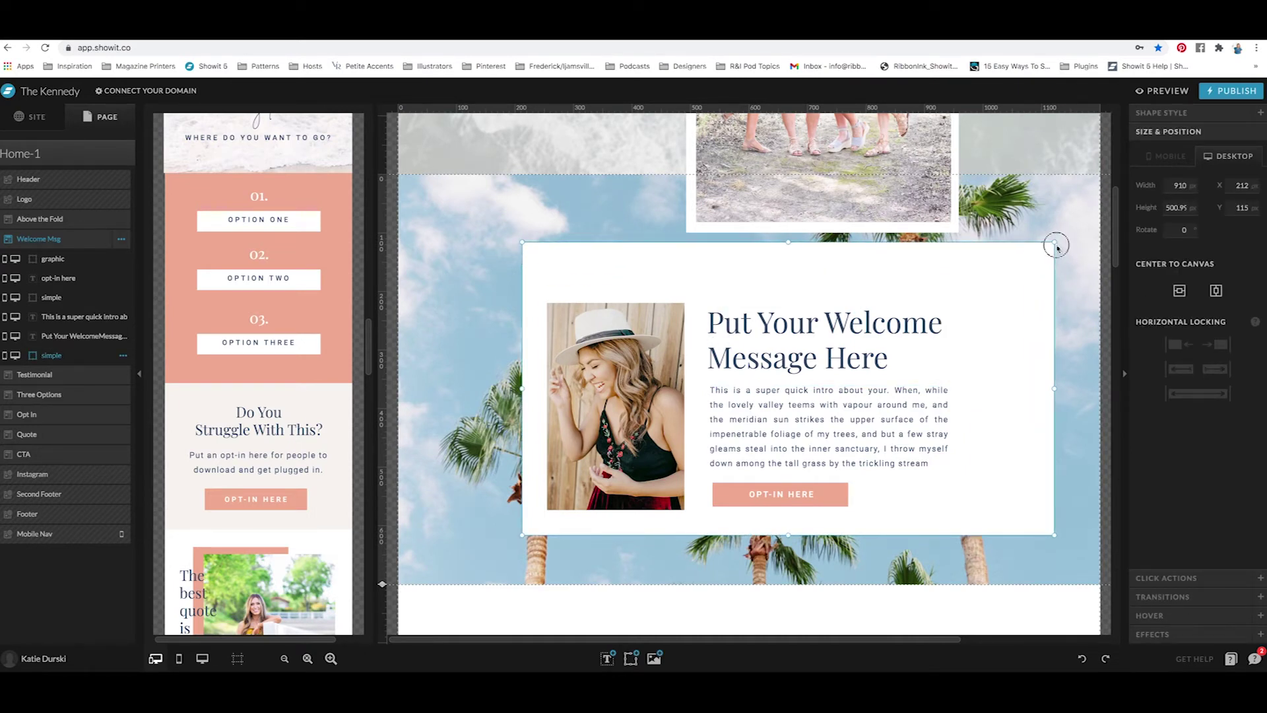
key(ctrl+z)
click(585, 374)
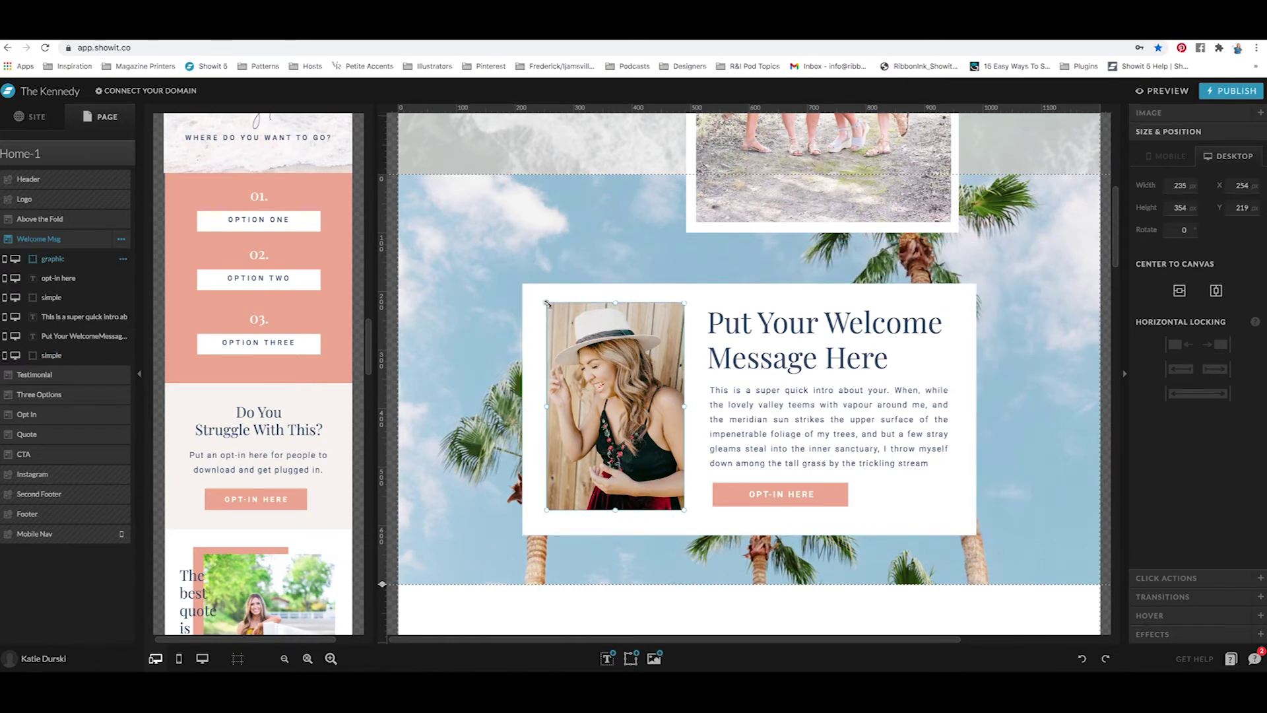
drag(545, 299, 480, 225)
click(784, 401)
key(ctrl+z)
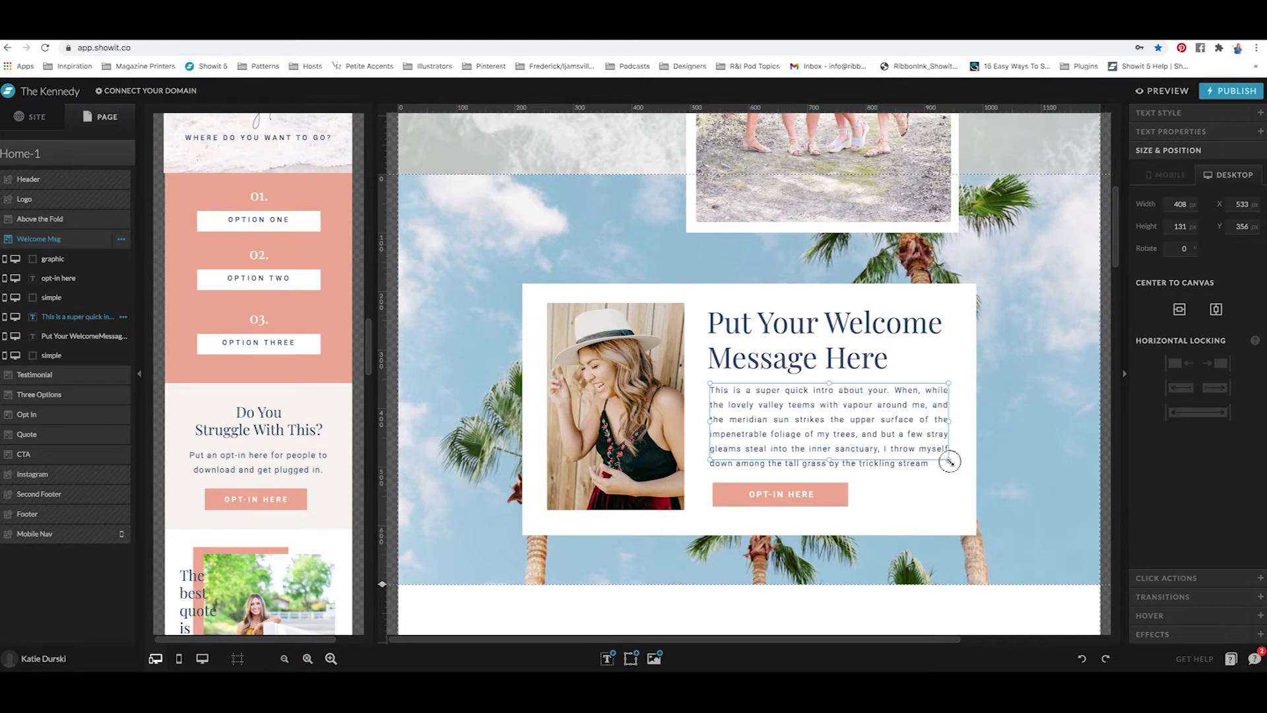
drag(949, 460, 980, 470)
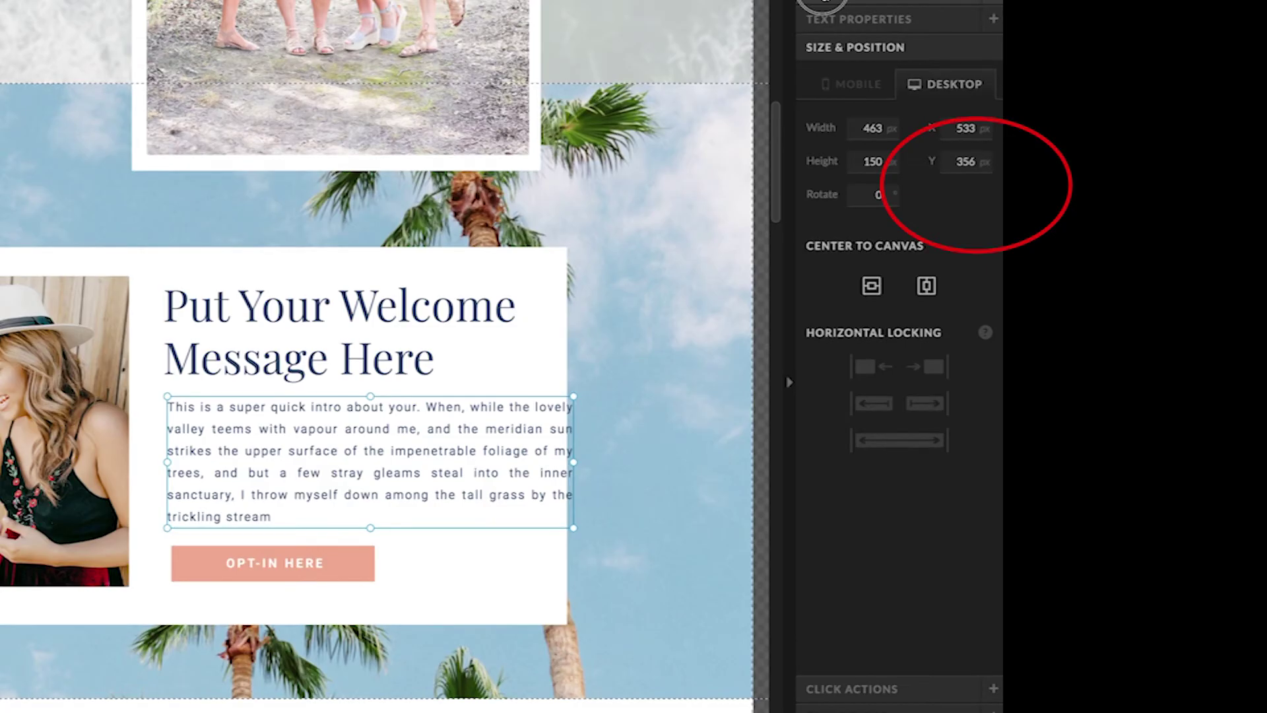
Step: Set the intro paragraph's font size to 20 px in Text Style
click(1155, 113)
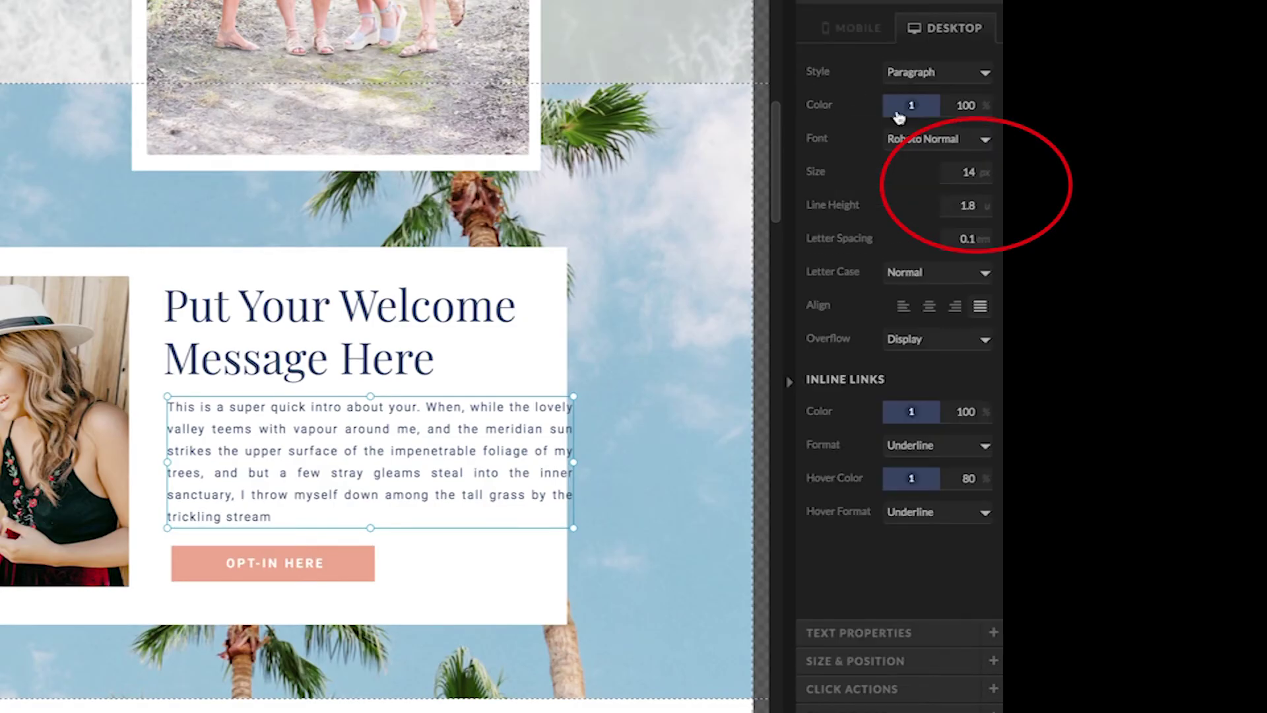
click(953, 165)
text(20)
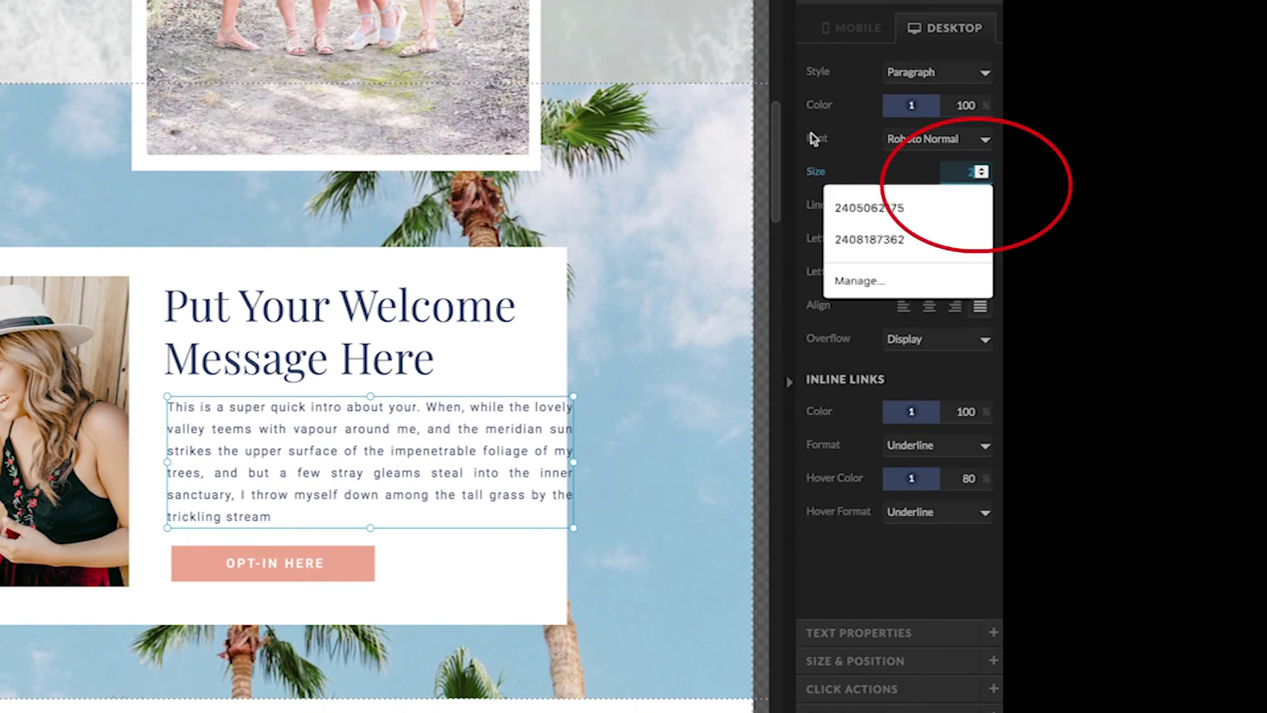
click(813, 139)
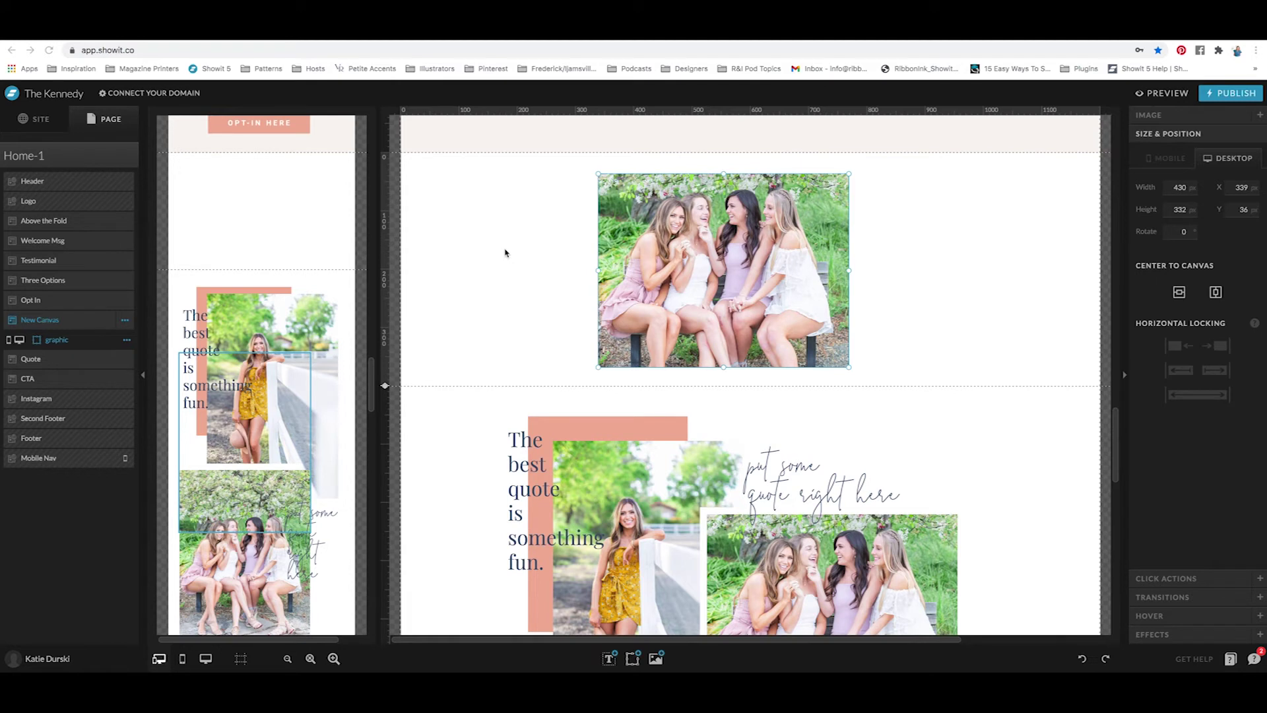
Step: Lock the group photo to the left horizontally and move it to X 75, Y 31
drag(669, 285, 721, 270)
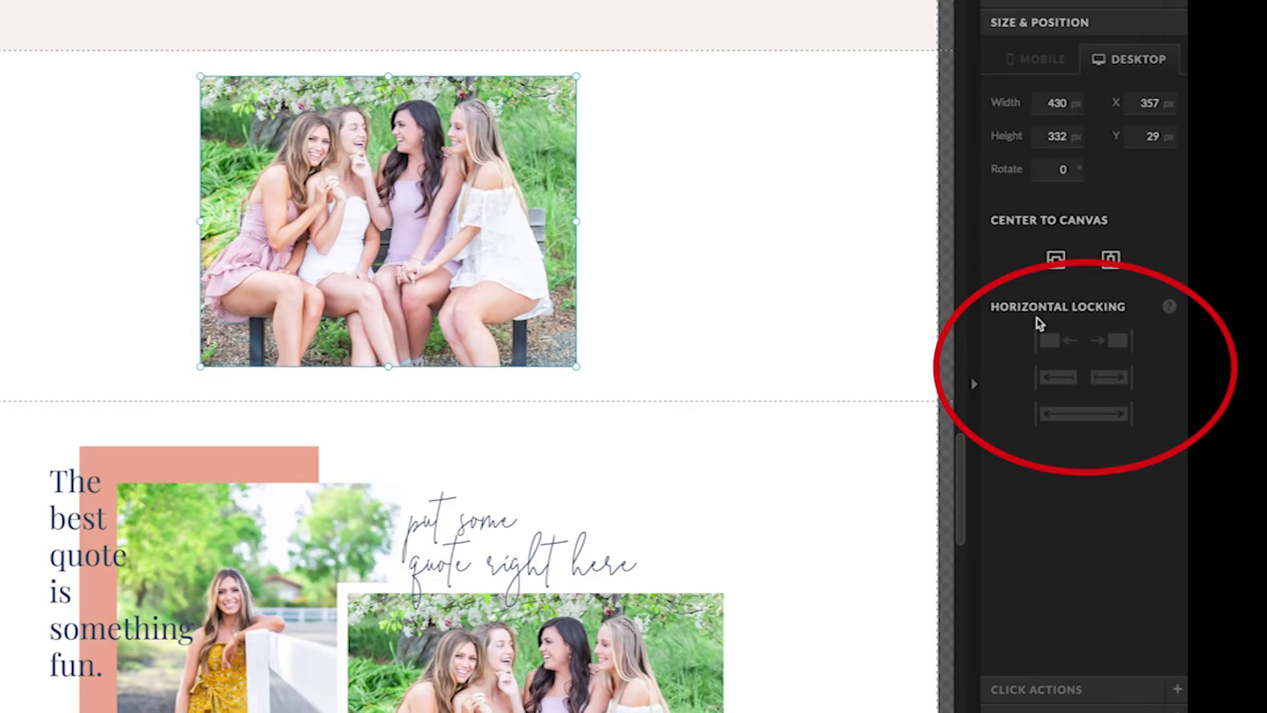
click(1038, 340)
click(1114, 341)
click(1050, 340)
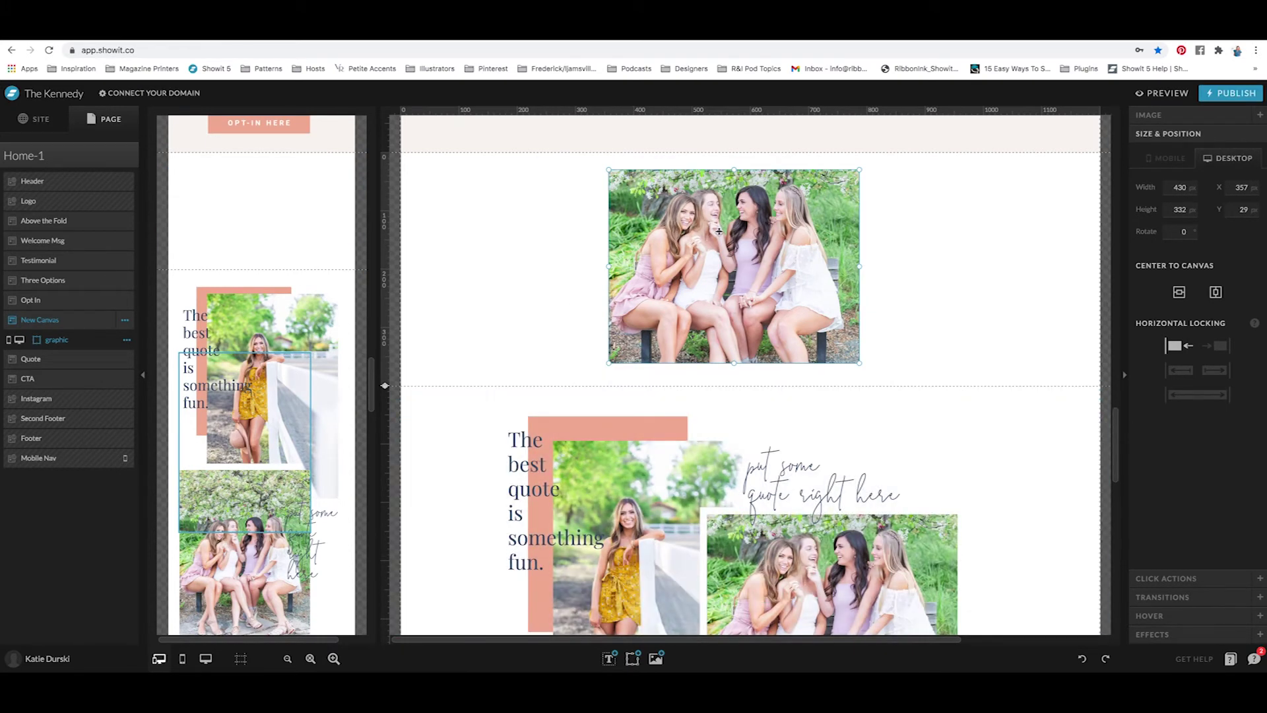
drag(703, 241, 539, 242)
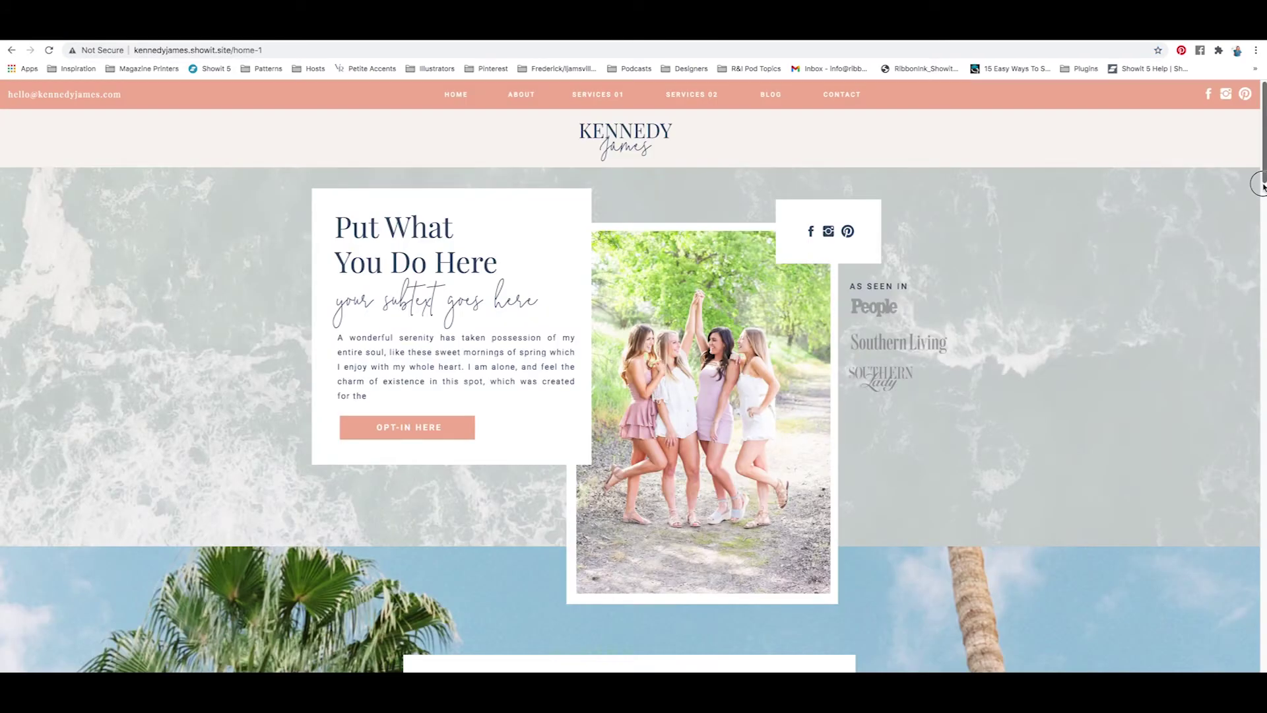
Step: Check the photo on the live homepage, then move it to the canvas's right side at X 699
scroll(1248, 337, down, 15)
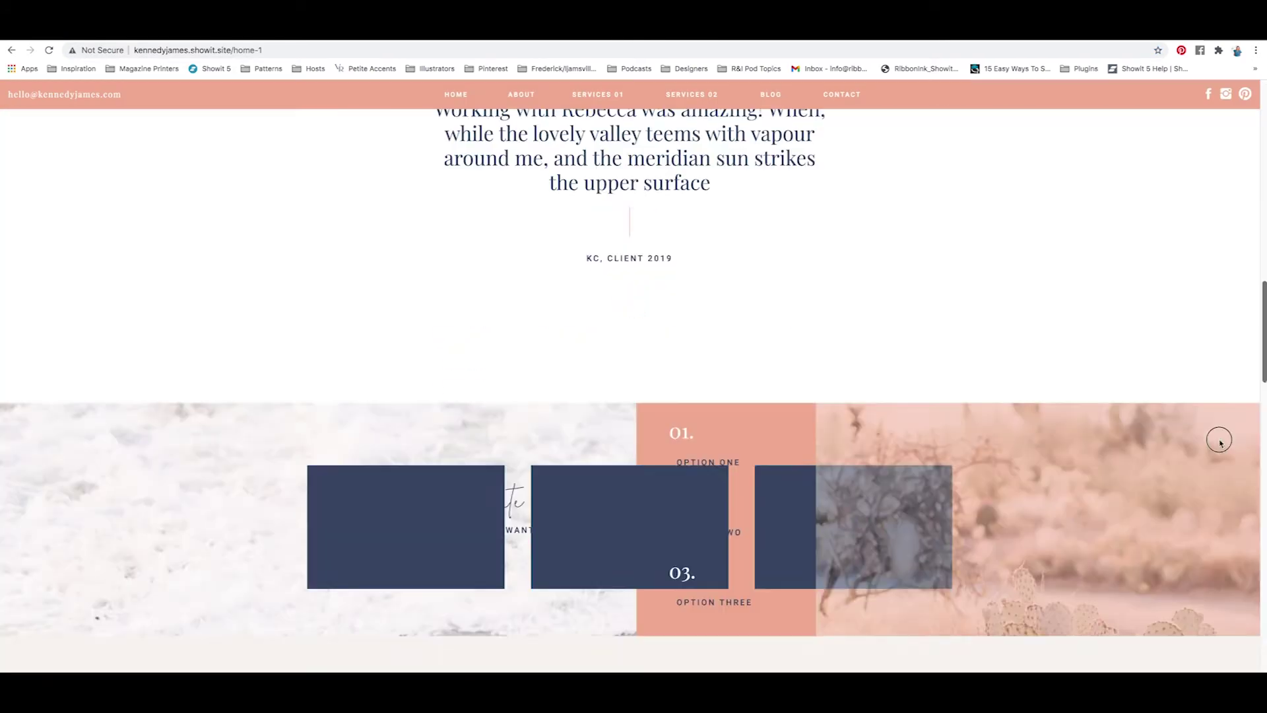
scroll(1218, 443, down, 5)
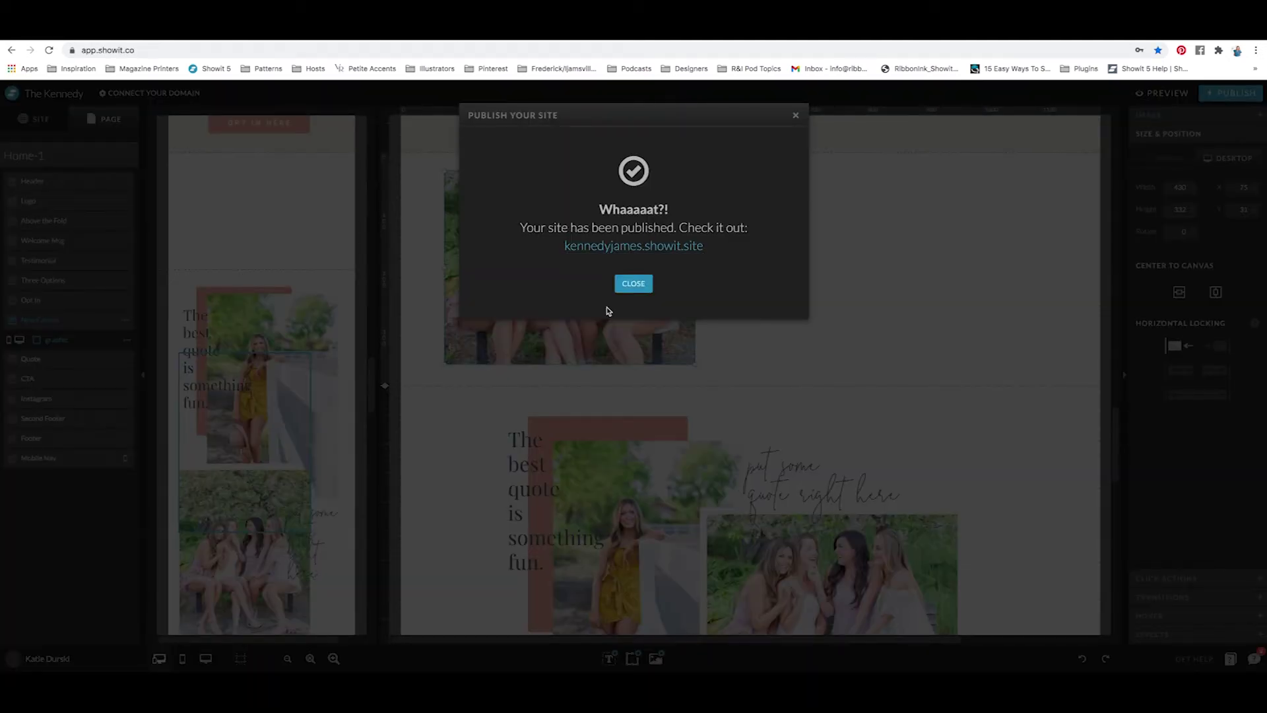
click(630, 279)
click(603, 257)
drag(604, 257, 966, 260)
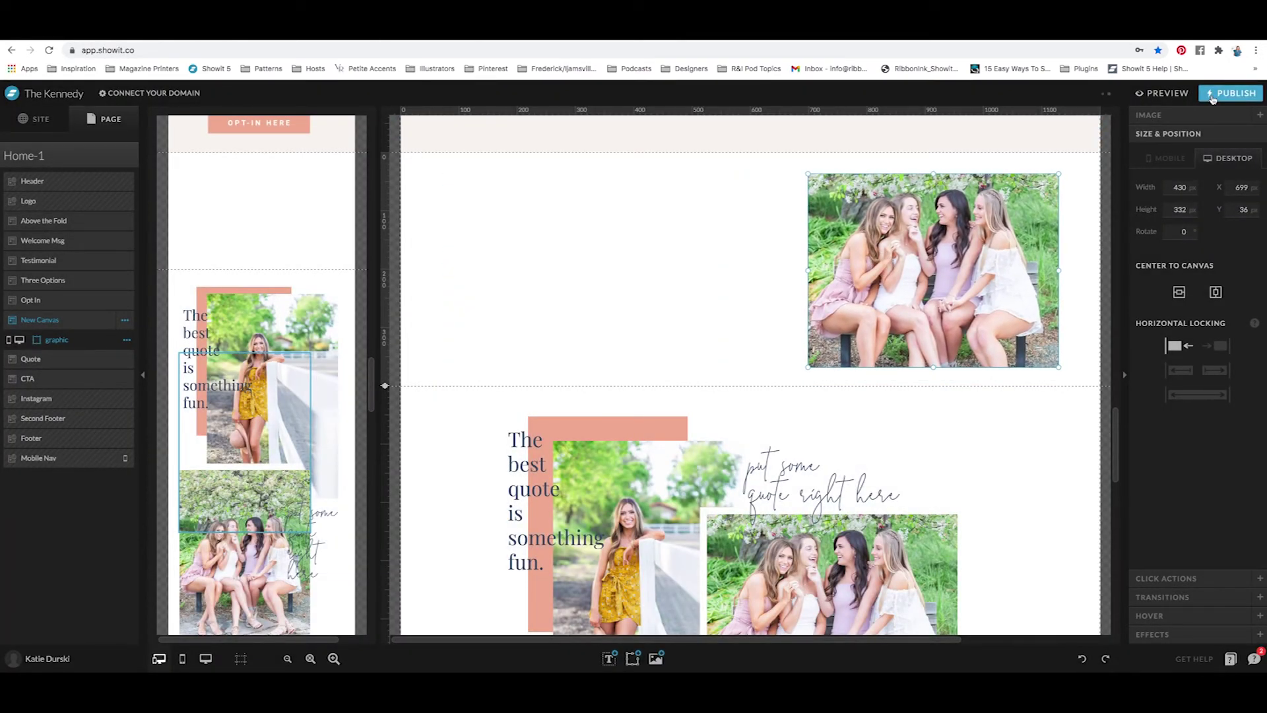
Step: Publish the site, lock the group photo to the right, and republish
click(1213, 98)
click(759, 302)
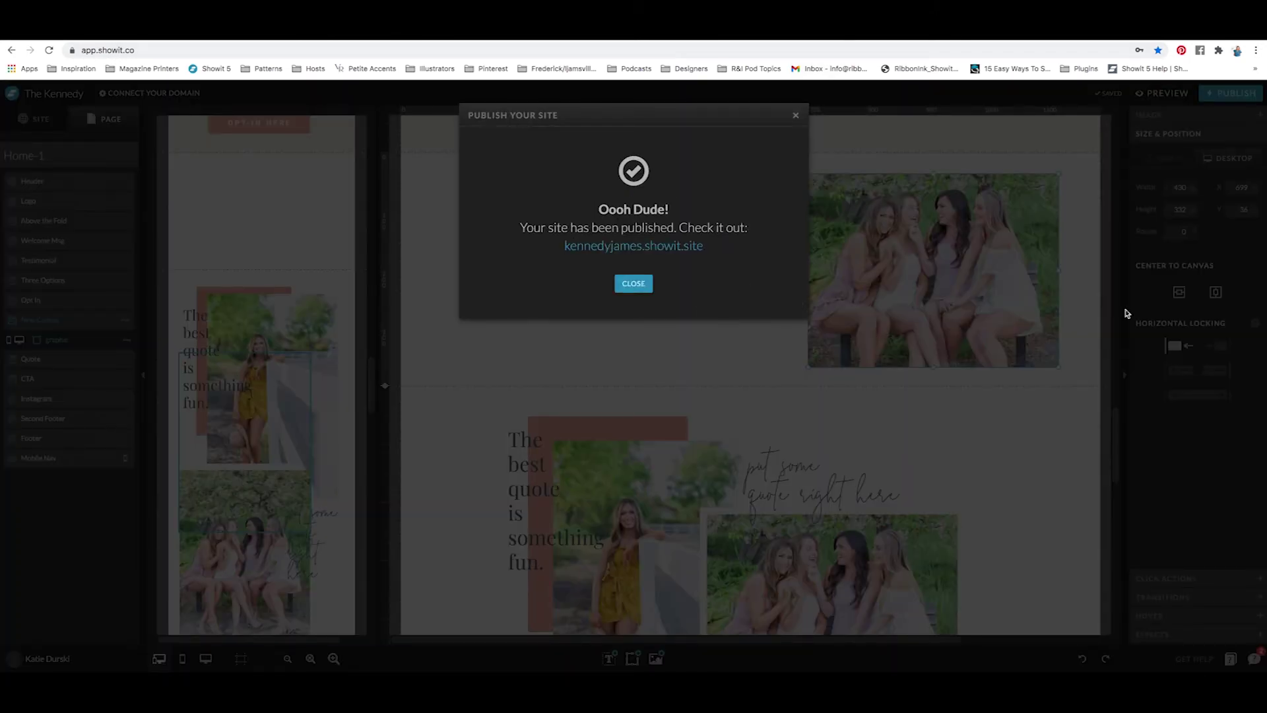
click(634, 283)
click(1220, 346)
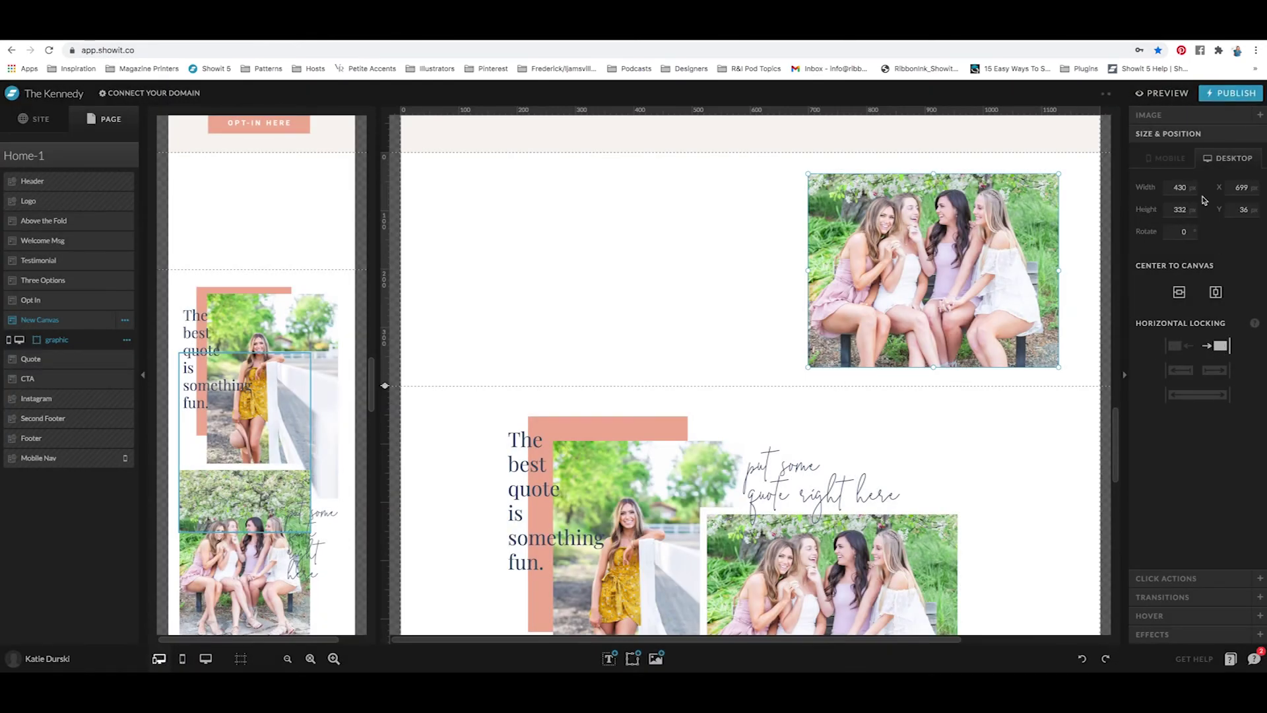
click(1230, 93)
click(760, 303)
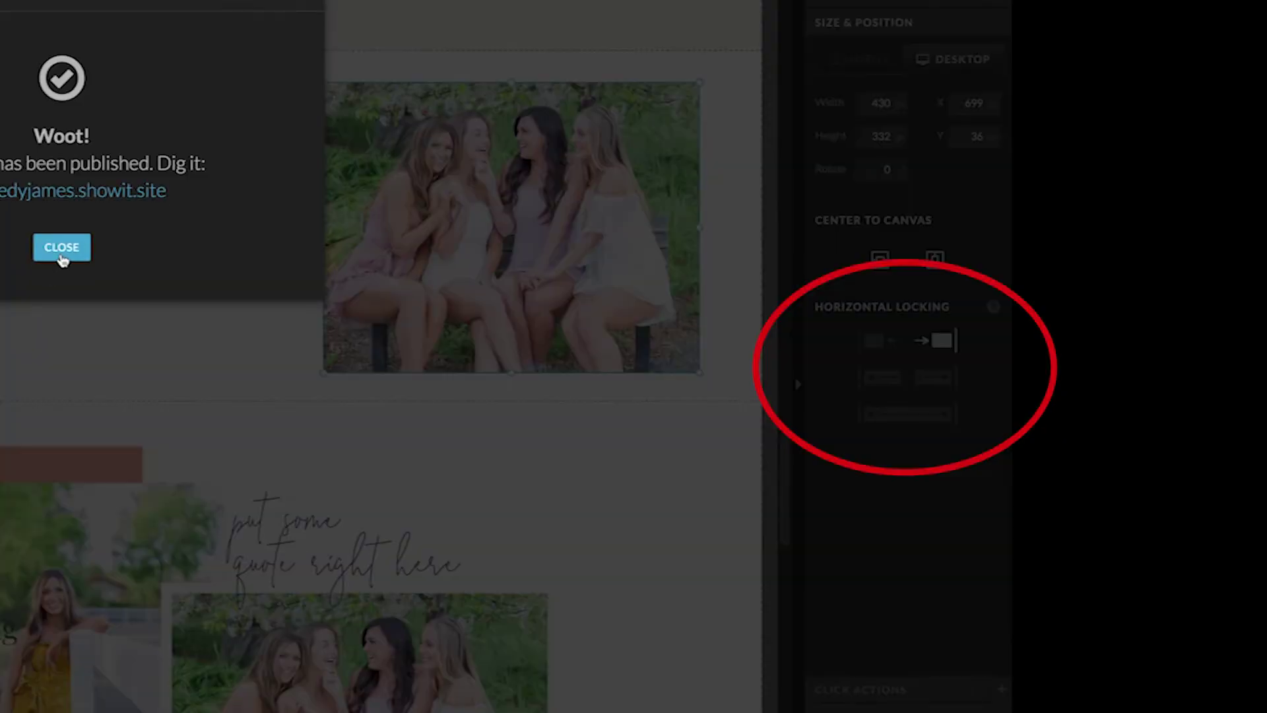
click(61, 246)
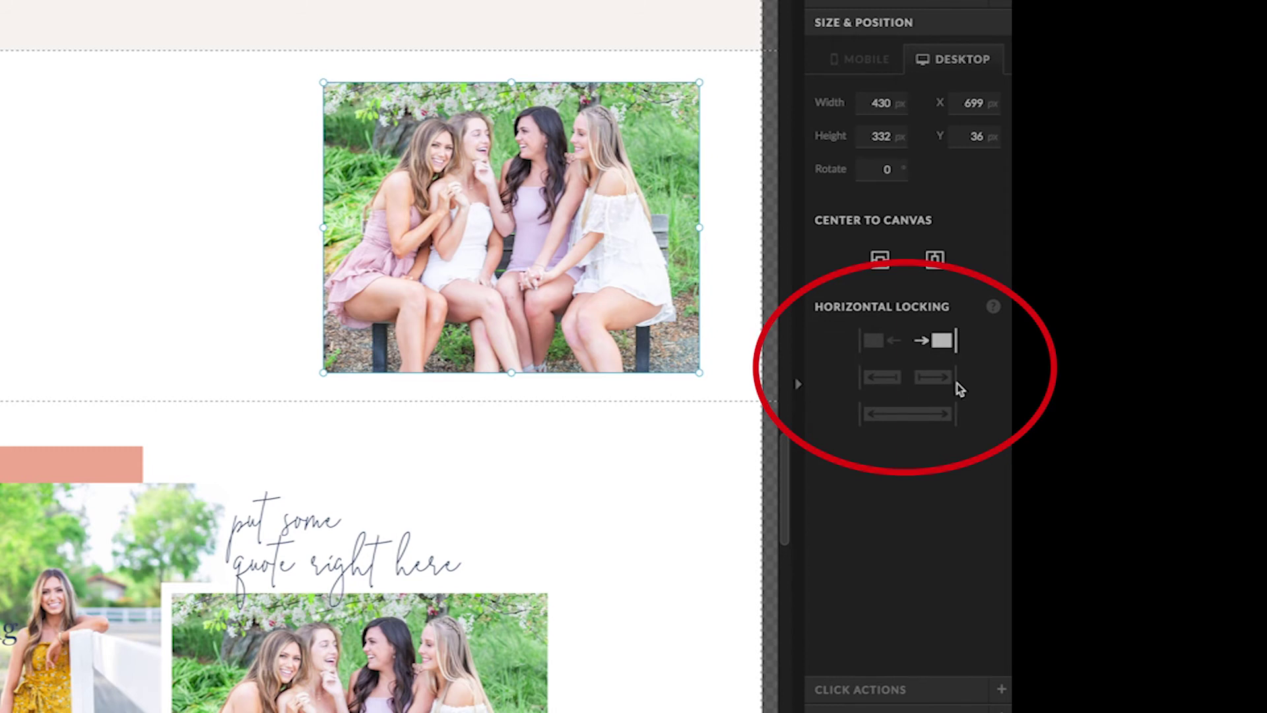
Step: Make the photo stretch to the browser's right edge and publish the site again
click(936, 381)
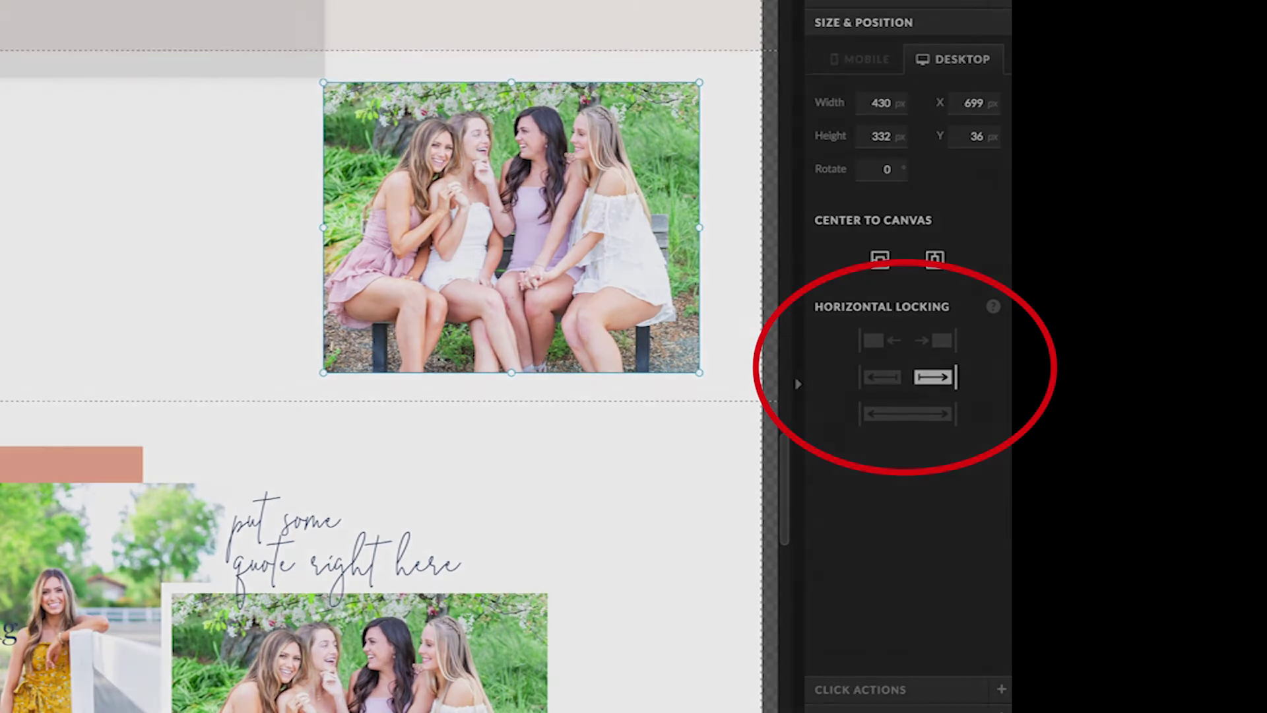
click(255, 275)
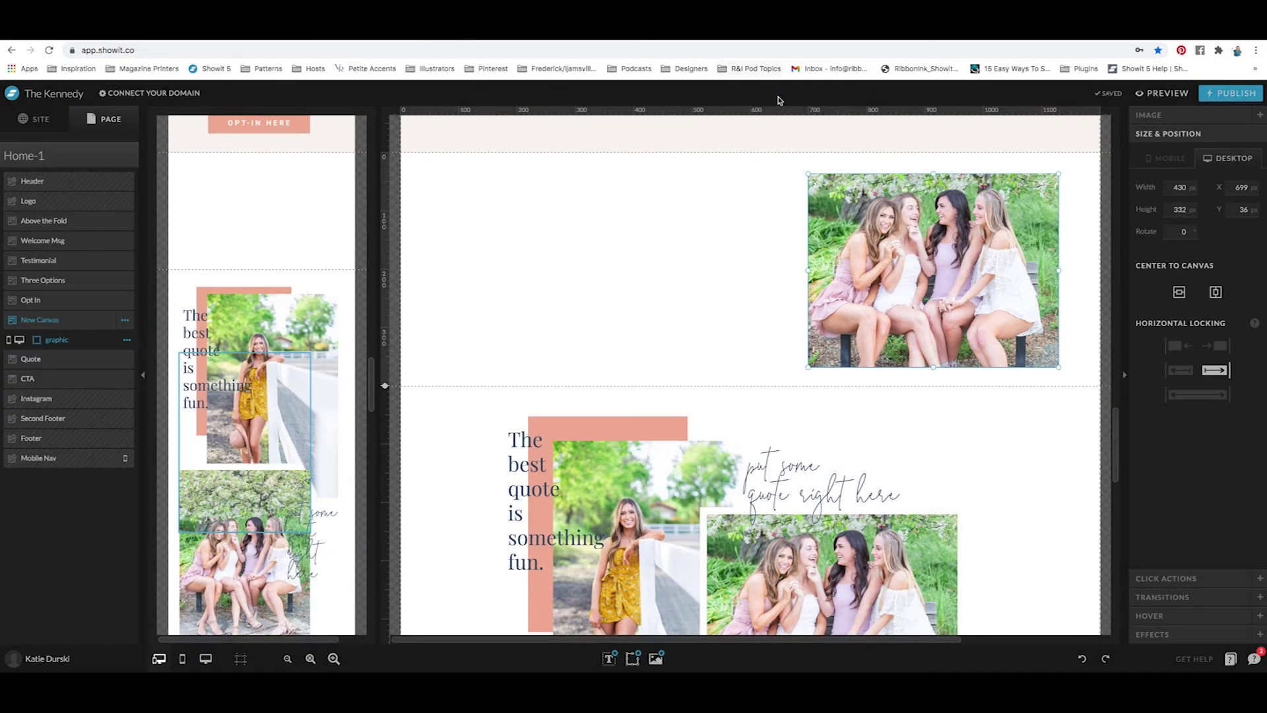
click(1231, 93)
click(749, 302)
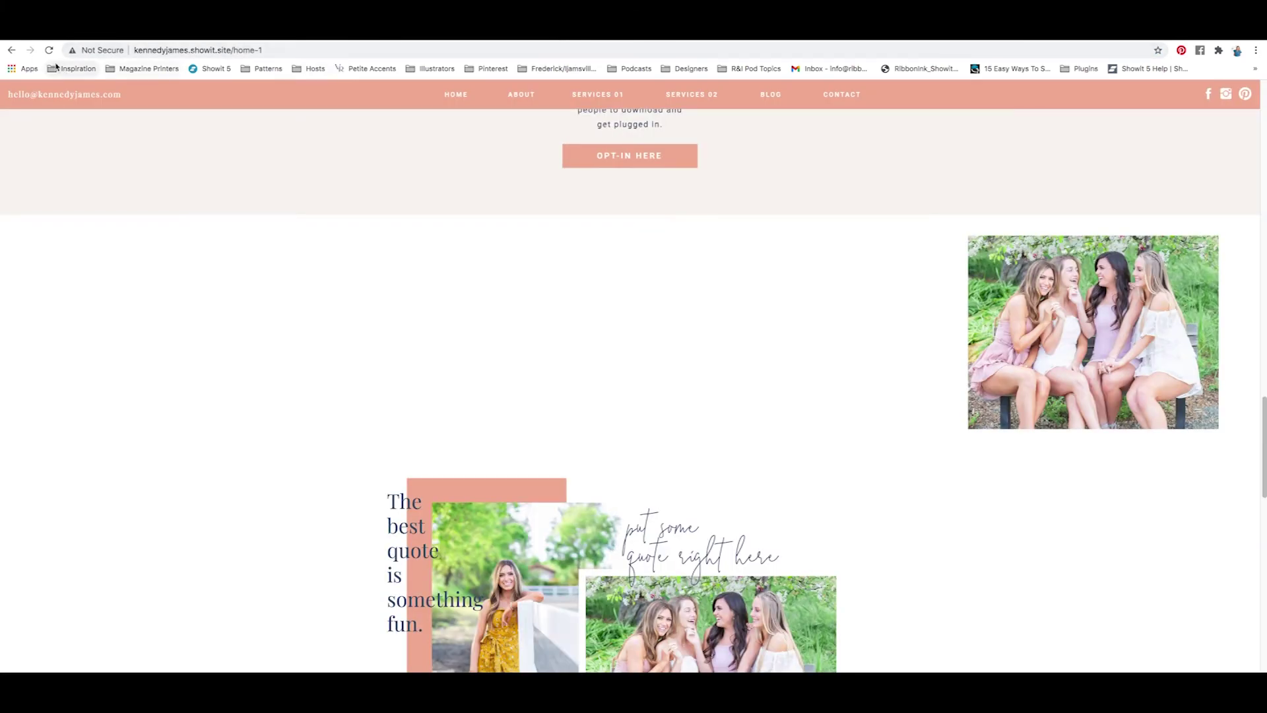
Step: Reload the live homepage to view the wider photo, then return to the editor and dismiss the confirmation
click(51, 51)
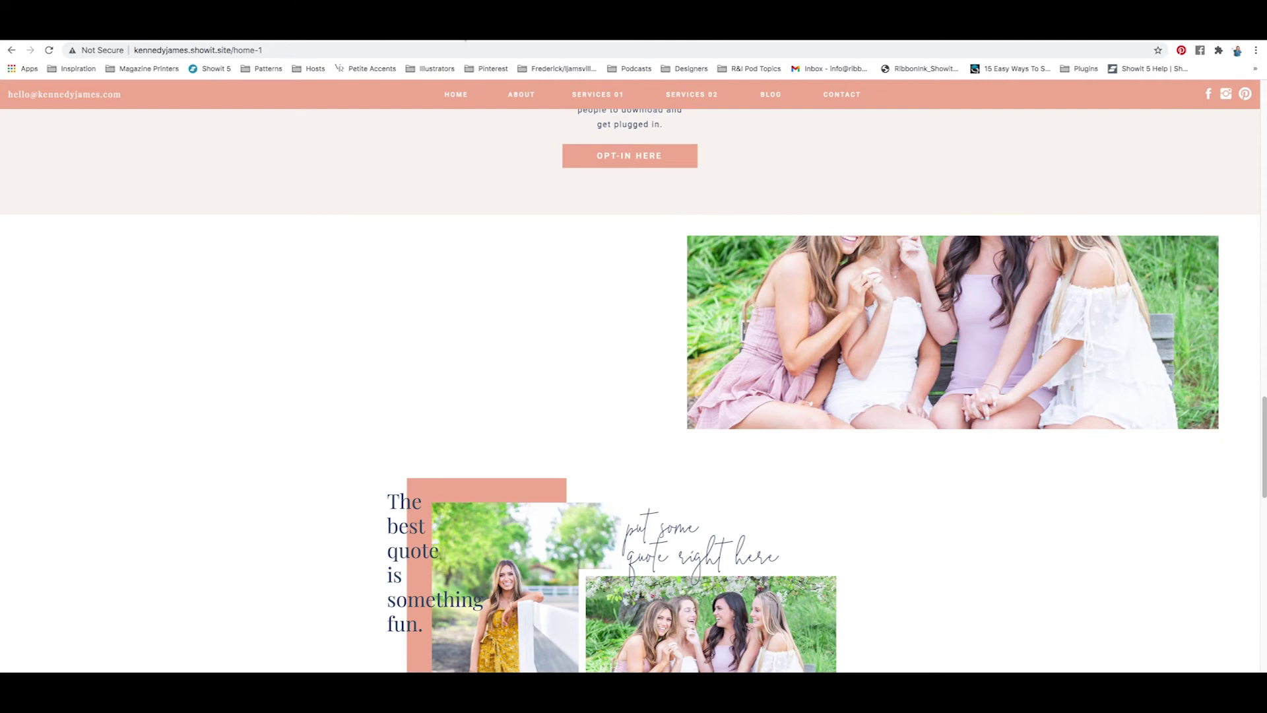
key(ctrl+w)
click(633, 283)
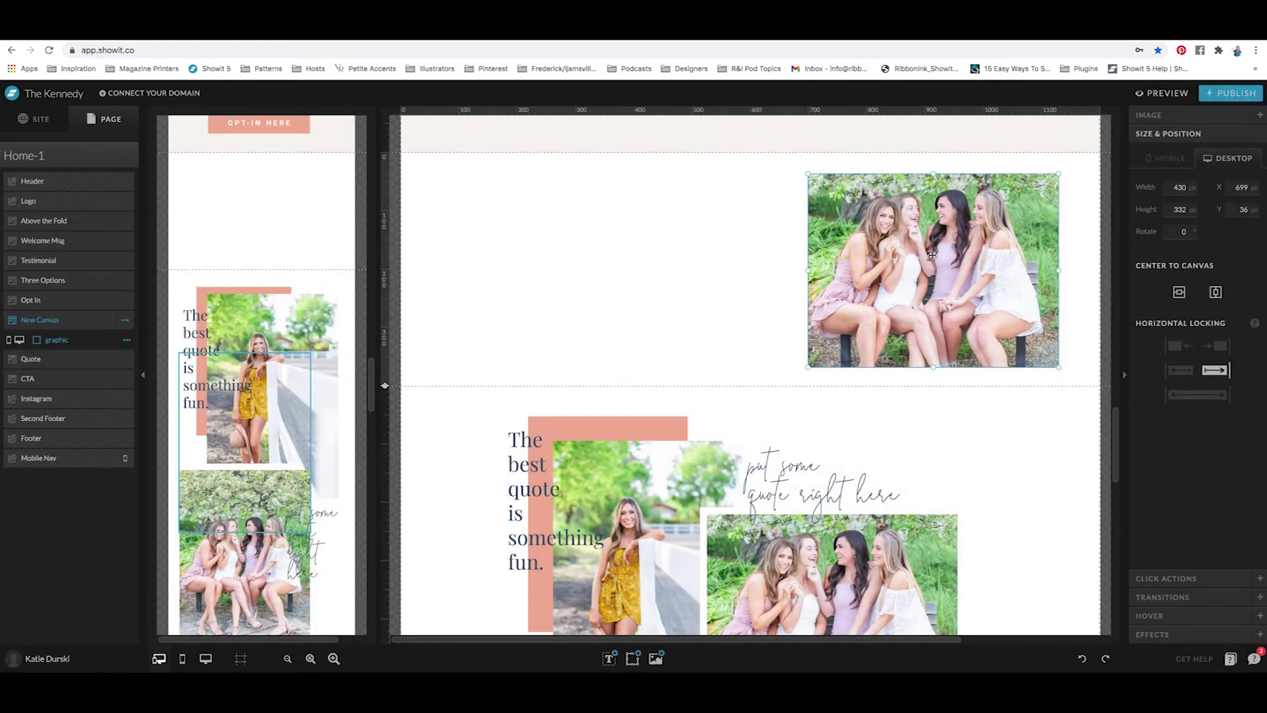
Step: Nudge the group photo further right to about X 767 and publish to view it live
drag(987, 247, 1027, 247)
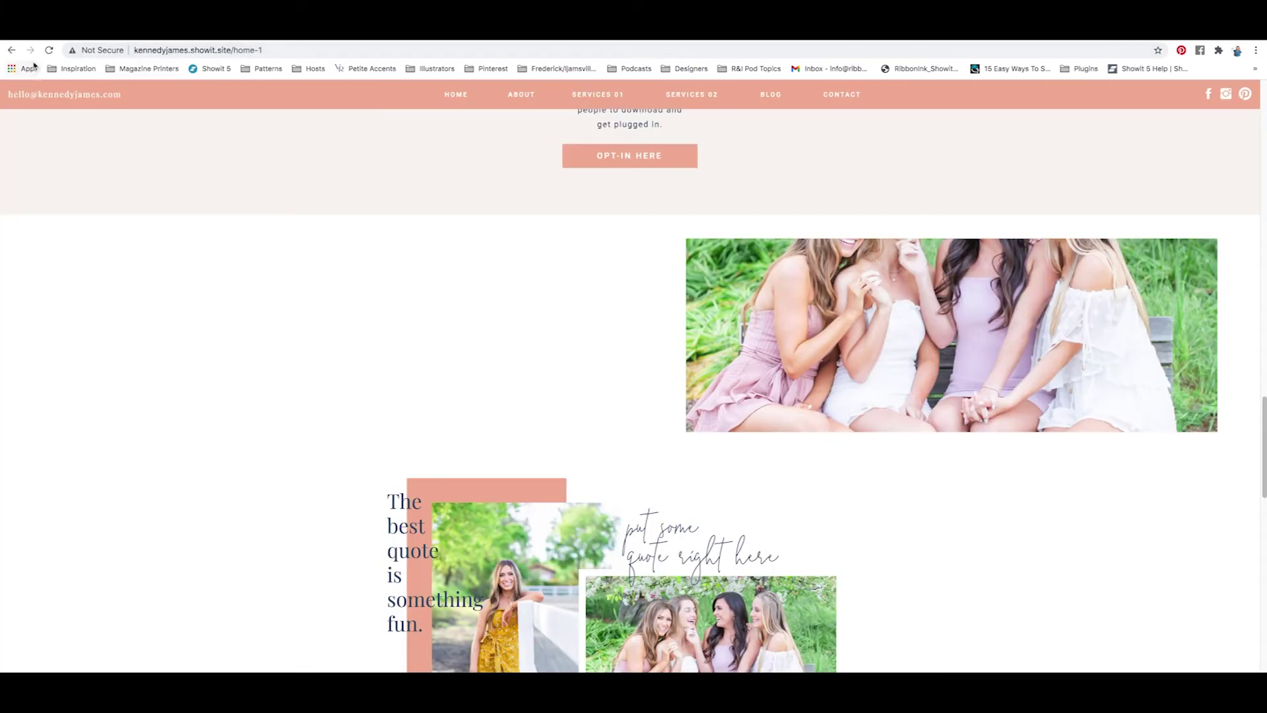
click(49, 52)
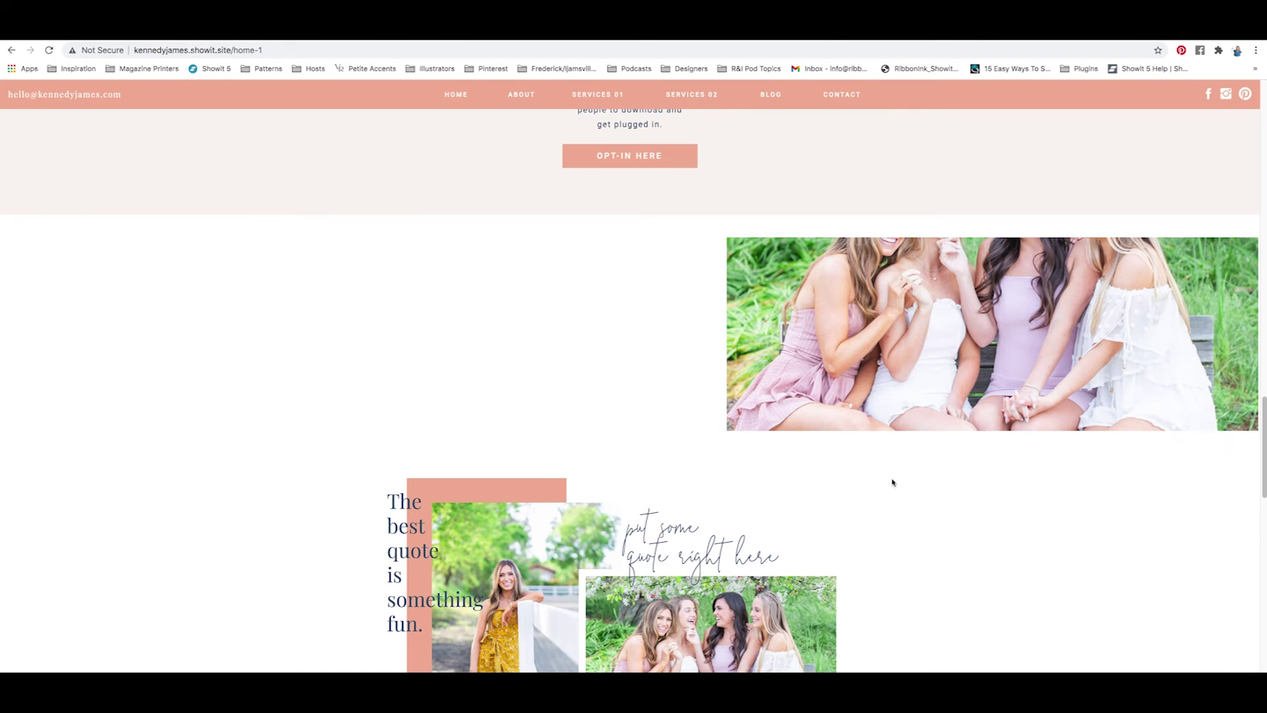
Step: Dismiss the publish confirmation, compare the photo on the live homepage, and return to the editor
click(449, 44)
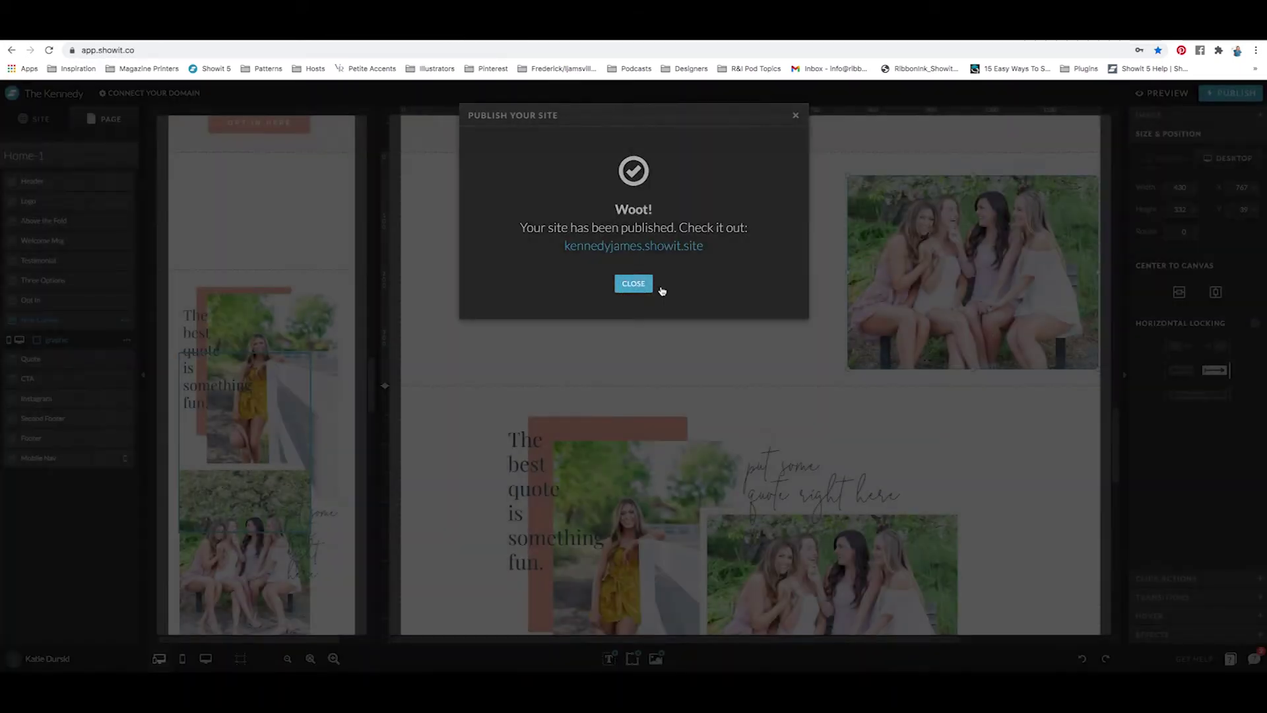
click(651, 286)
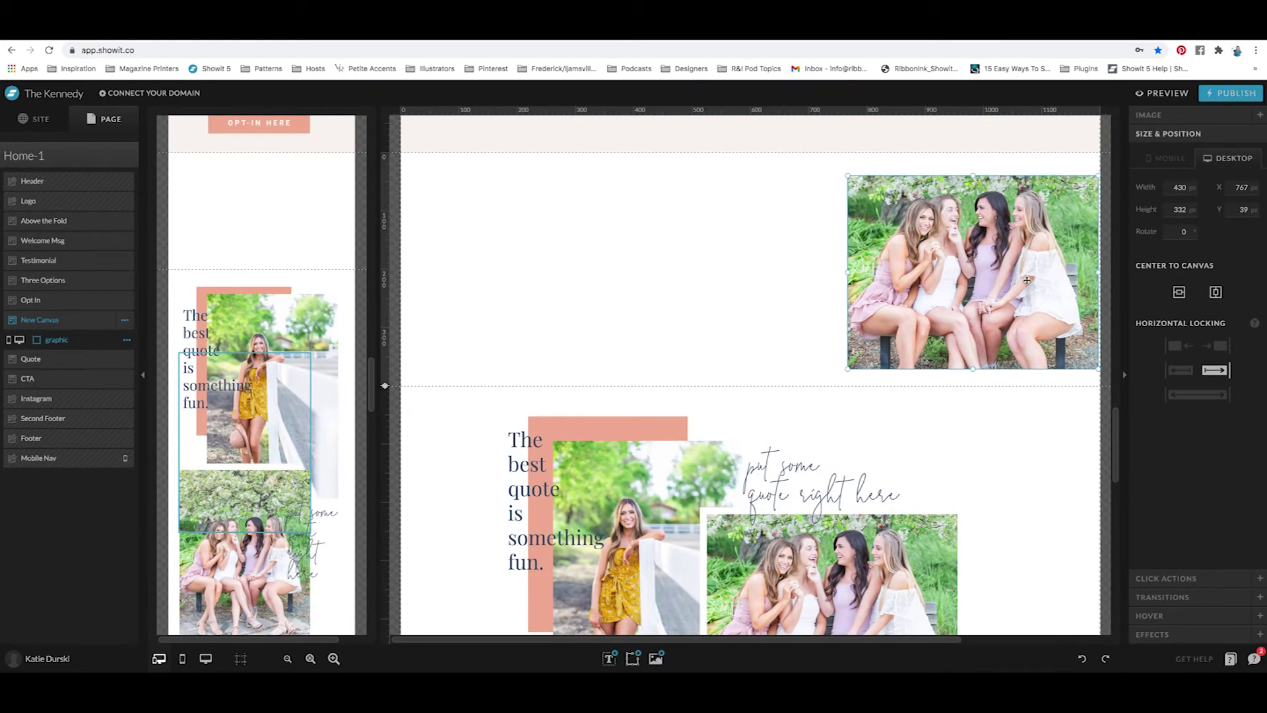
click(565, 38)
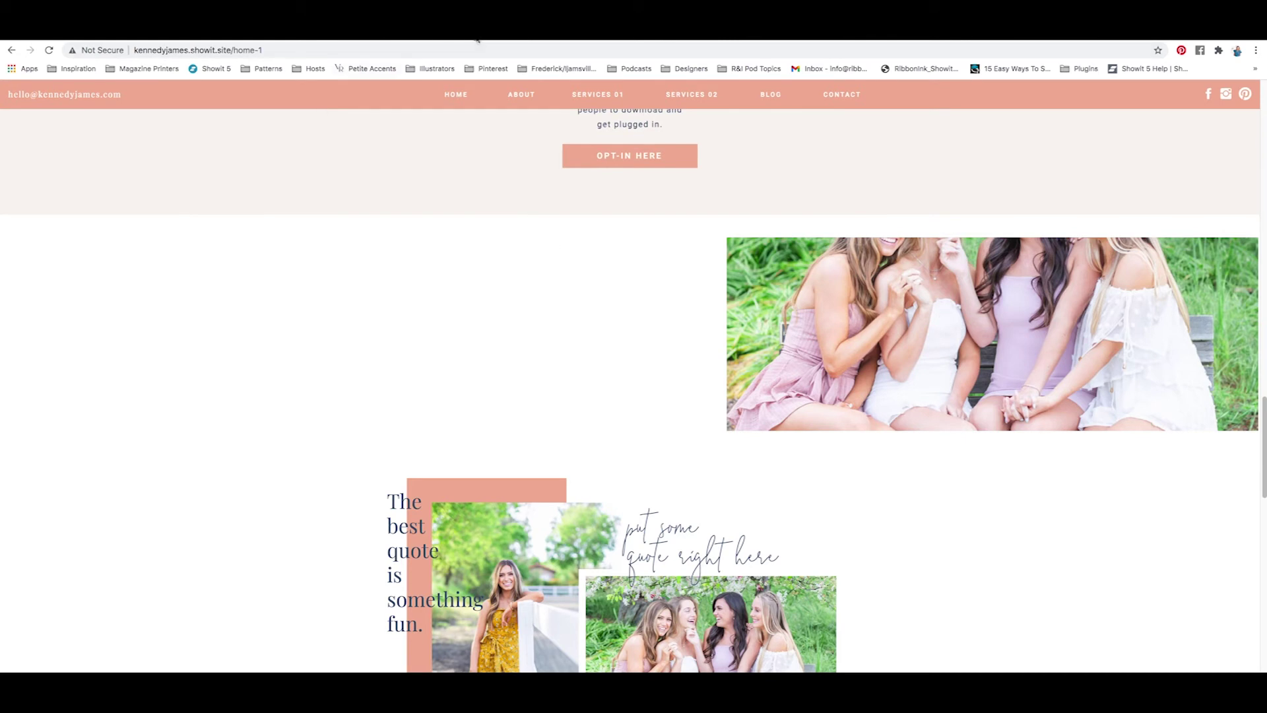
click(478, 39)
Step: Centre the group photo horizontally at X 385, apply full-width stretch locking, and start publishing
click(777, 241)
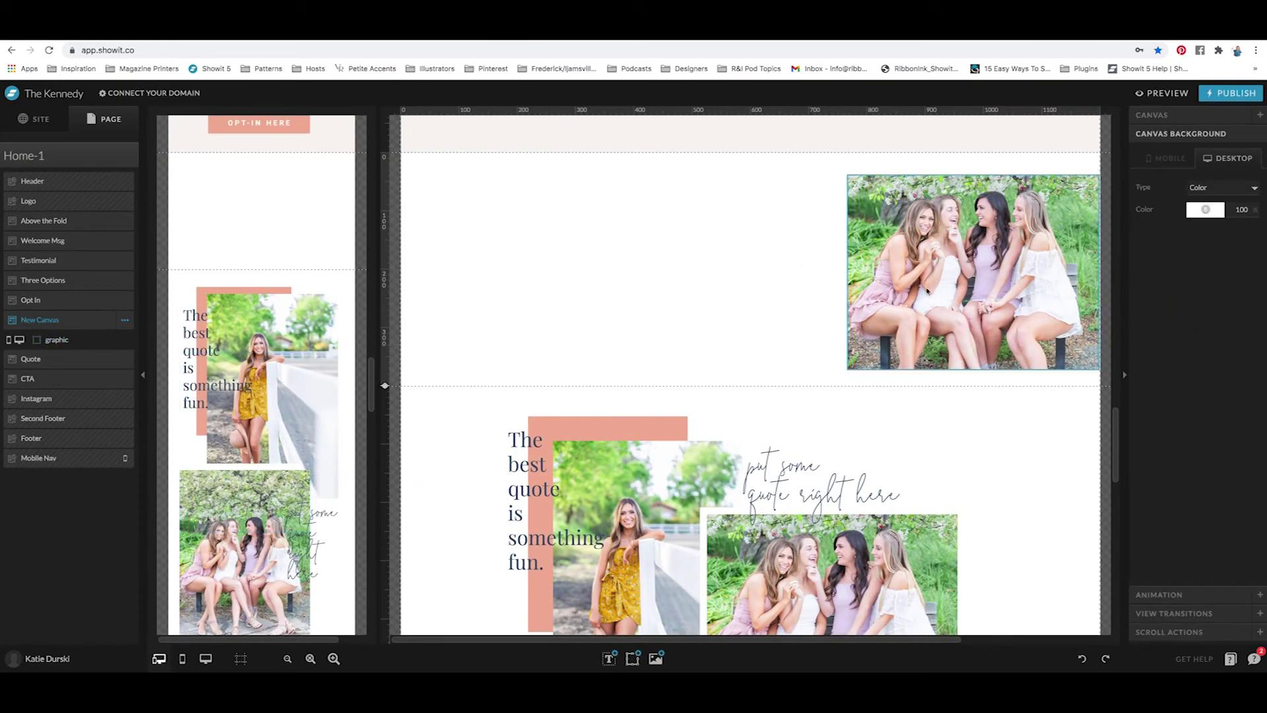
click(914, 262)
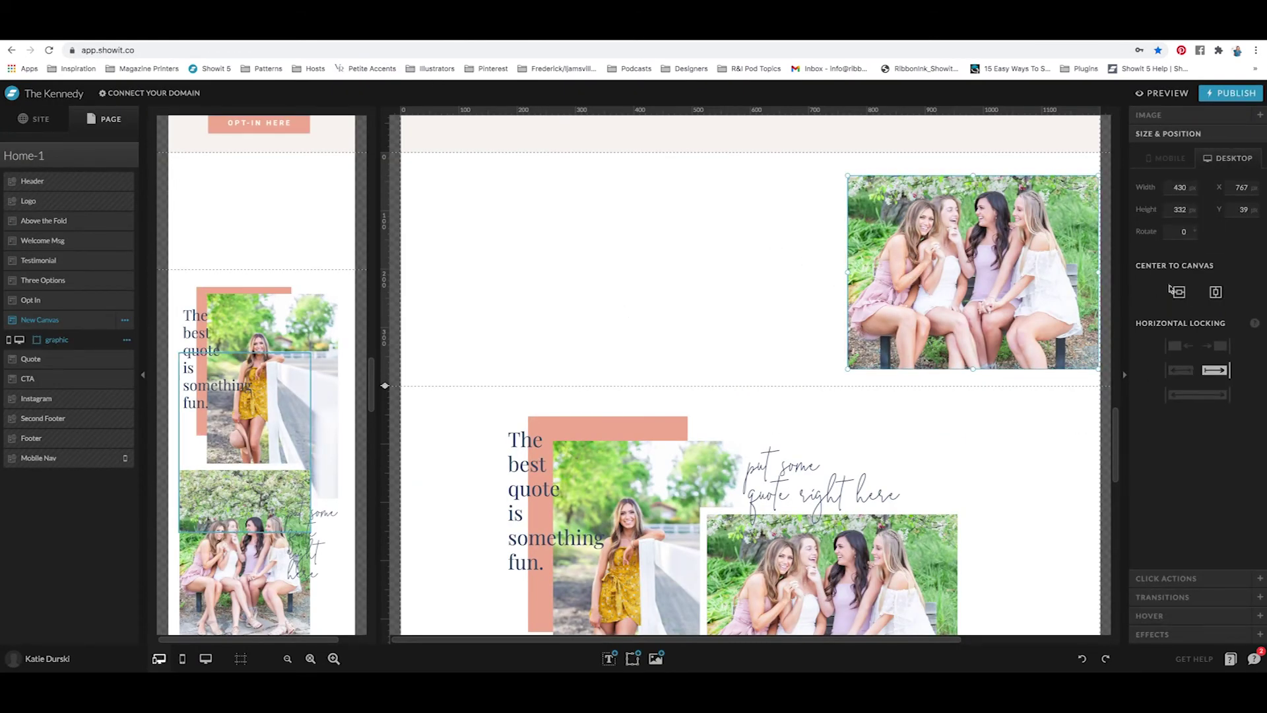
click(1215, 291)
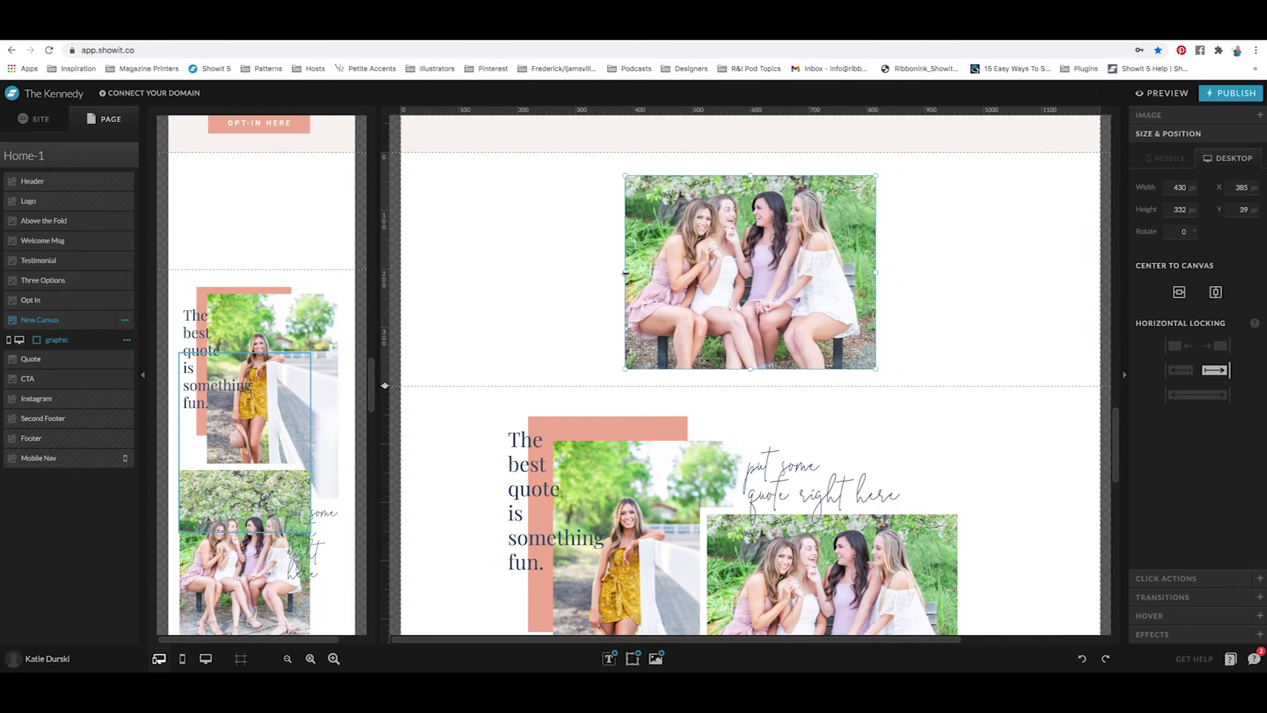
click(1198, 395)
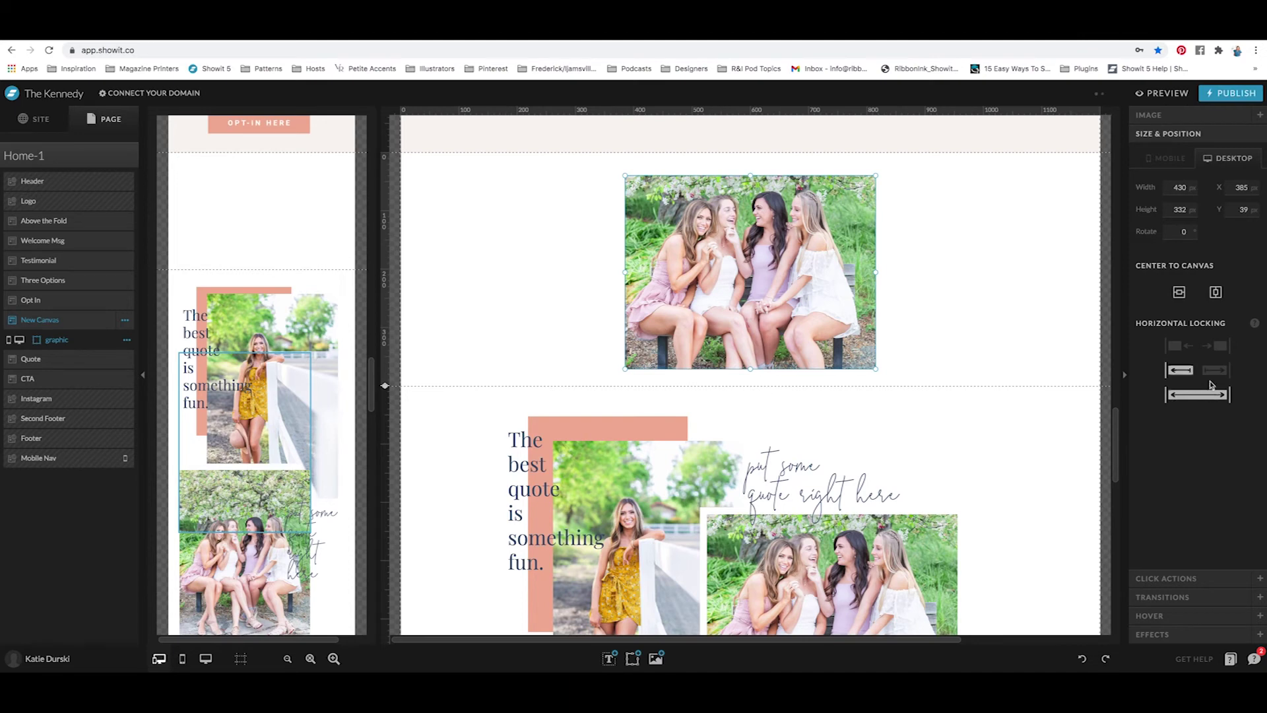
click(1216, 98)
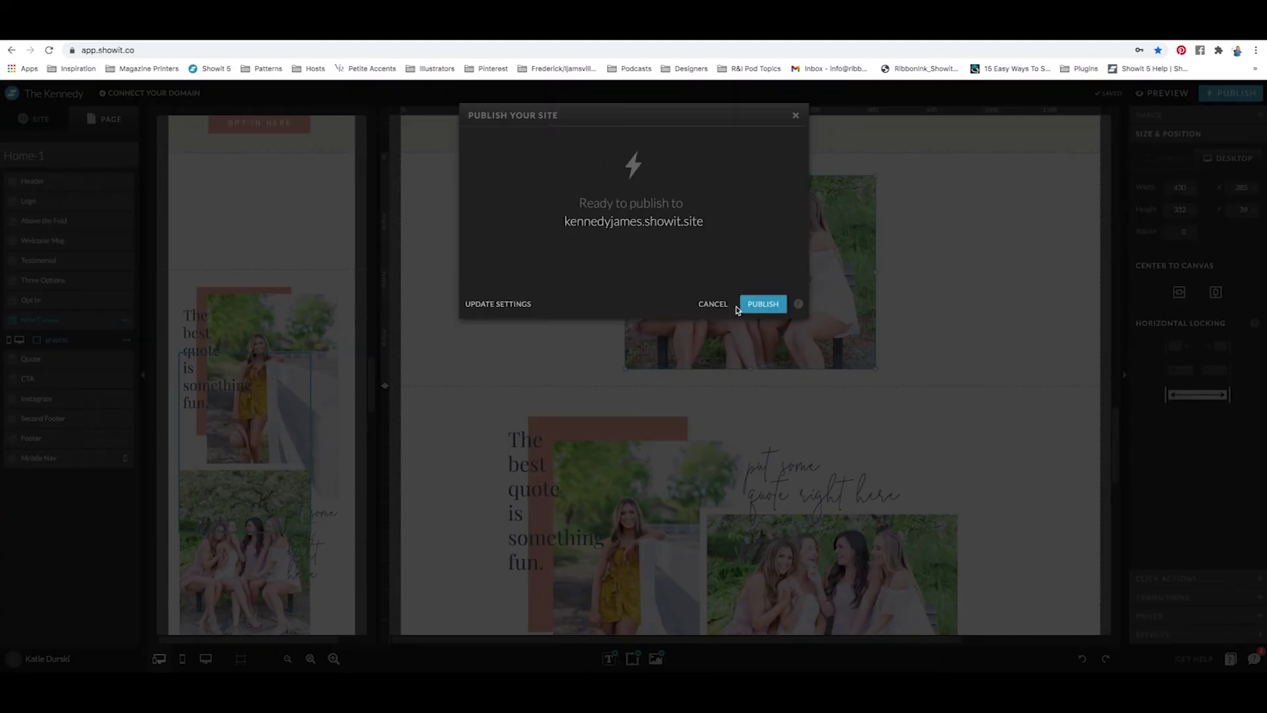
Step: Confirm publishing the centred full-width photo and close the confirmation
click(759, 305)
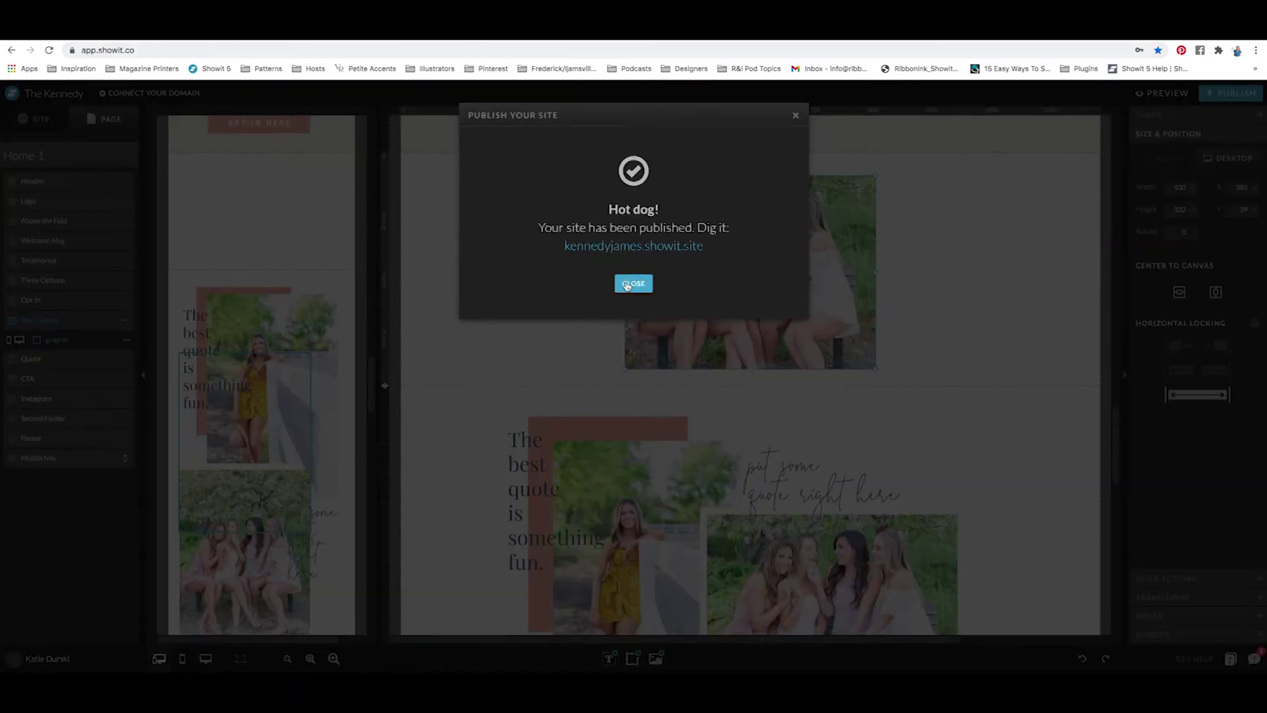
click(634, 281)
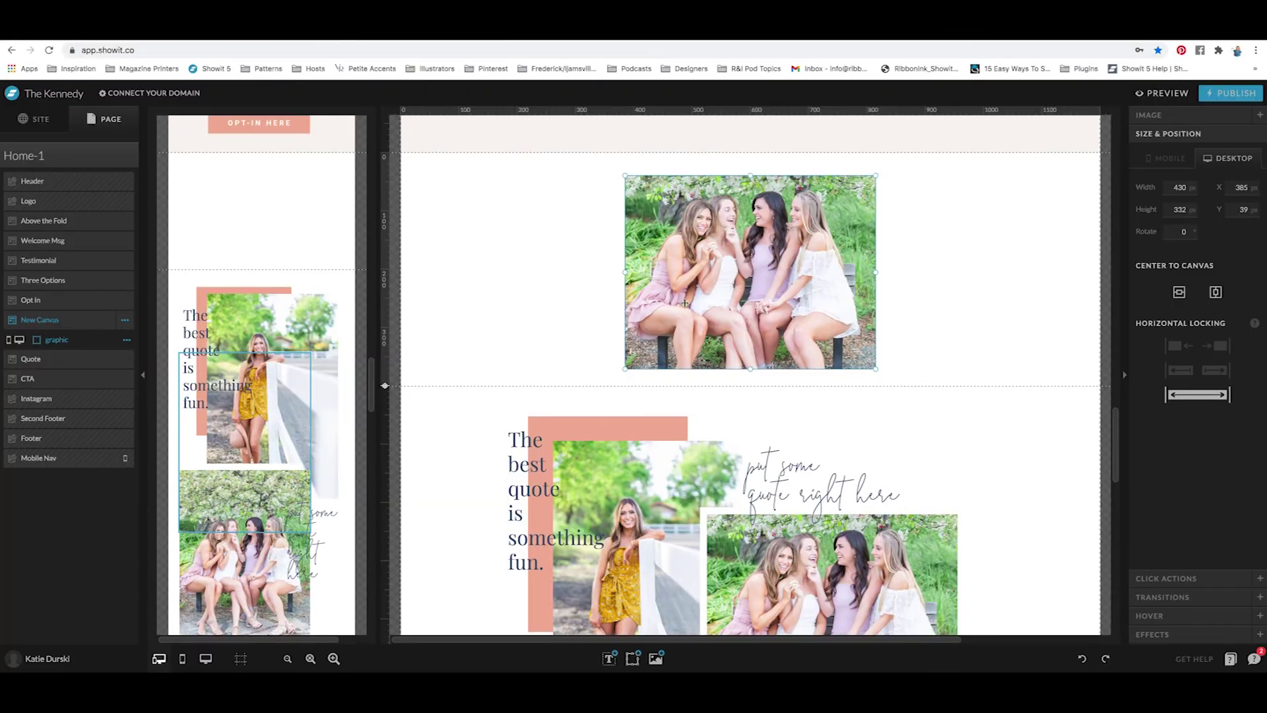
Step: Widen the group photo to 1204 px across the canvas at X -7, then republish
drag(625, 273, 403, 272)
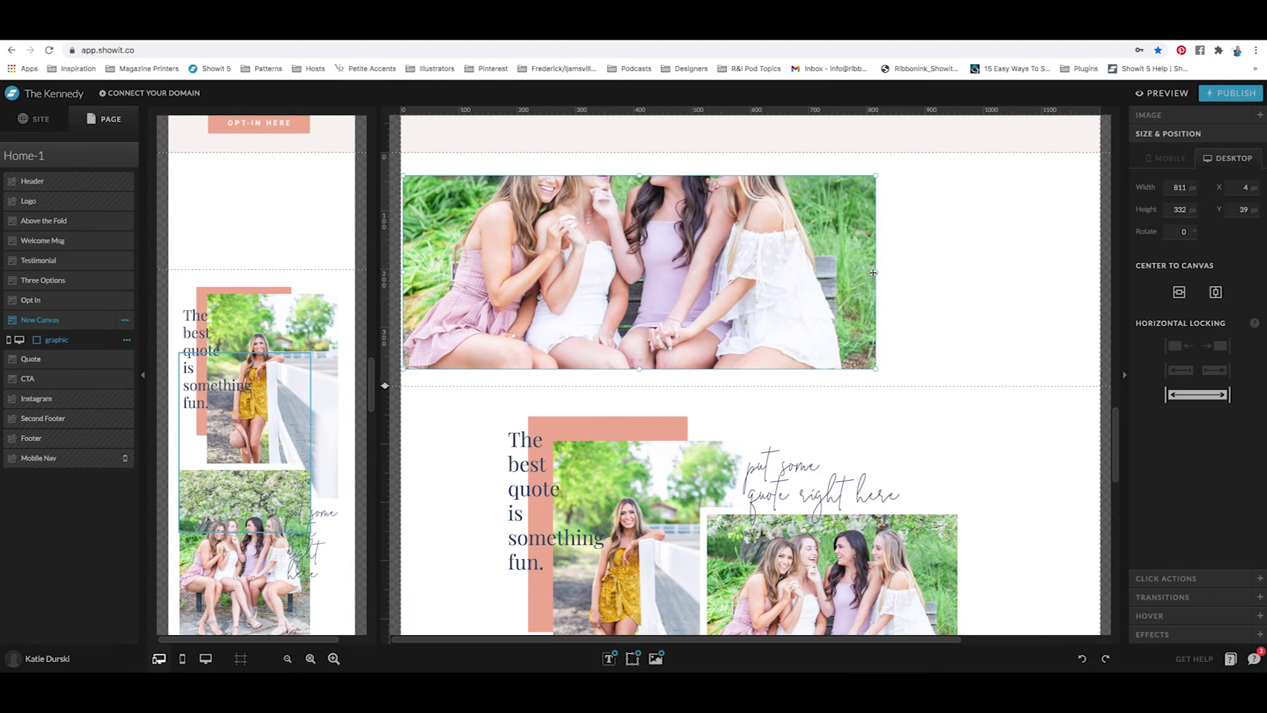
key(ctrl+z)
drag(877, 271, 1101, 272)
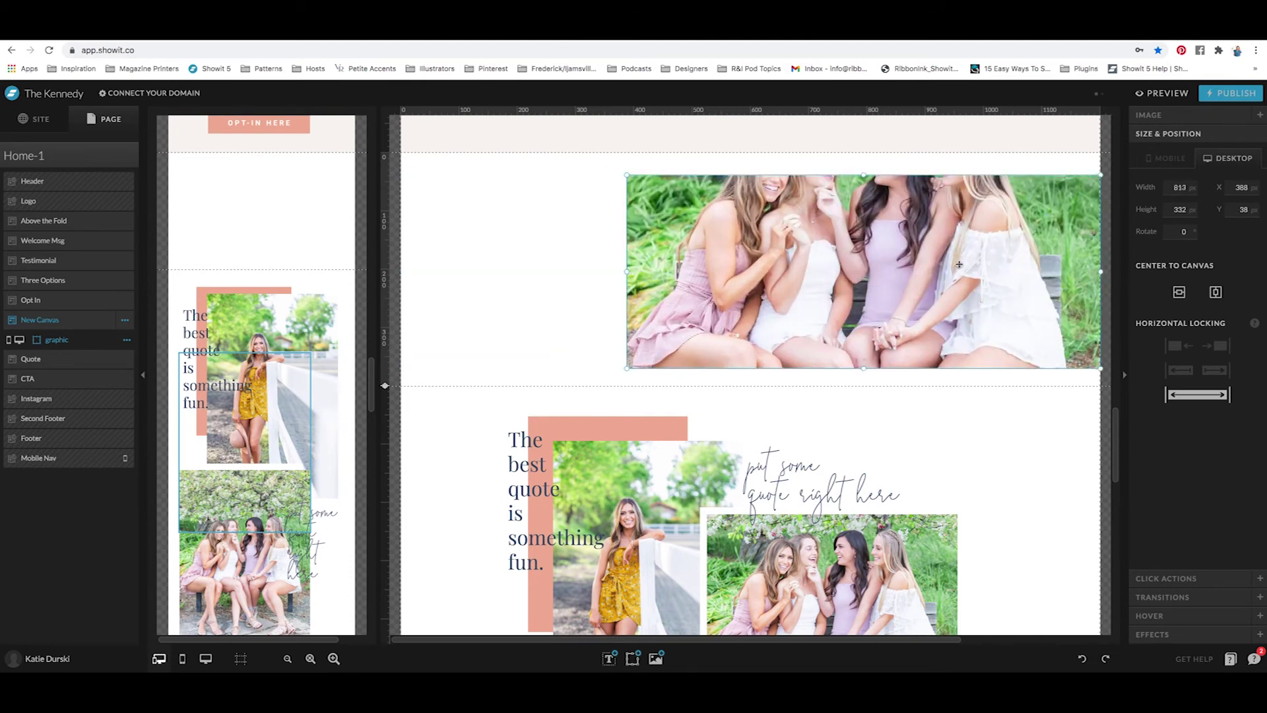
drag(627, 273, 397, 271)
click(548, 377)
click(693, 251)
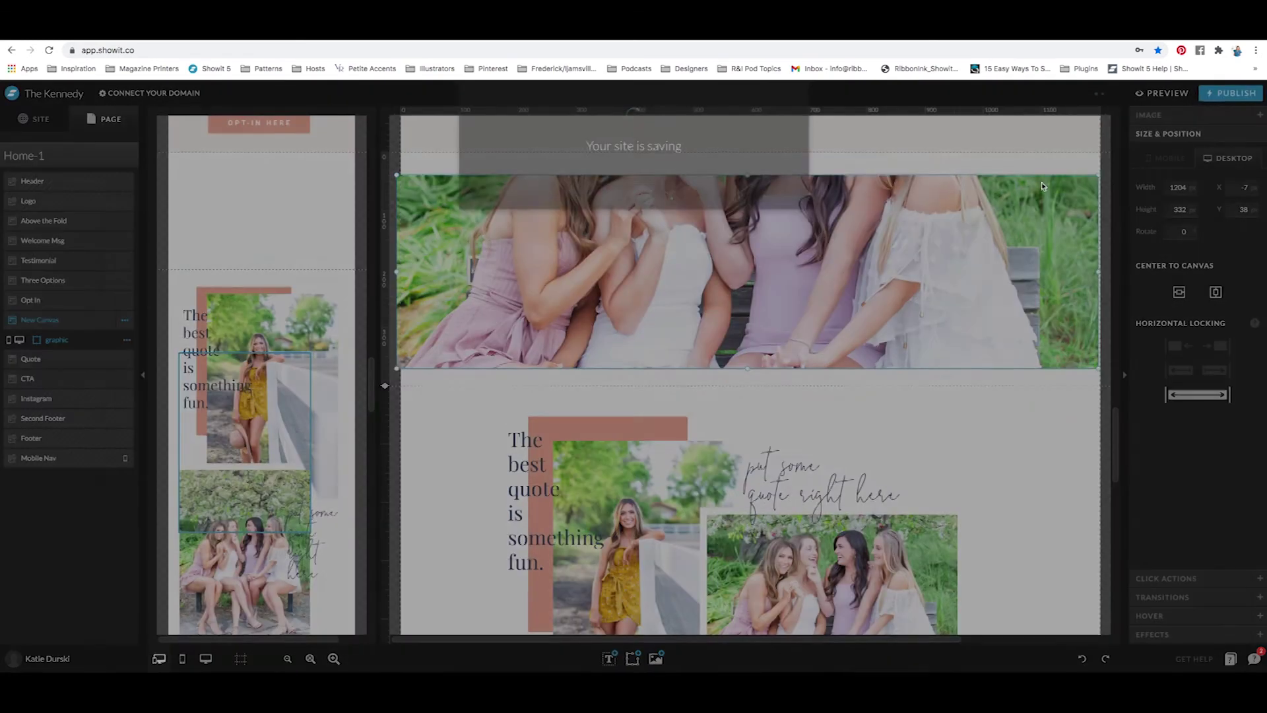
click(1232, 92)
click(763, 303)
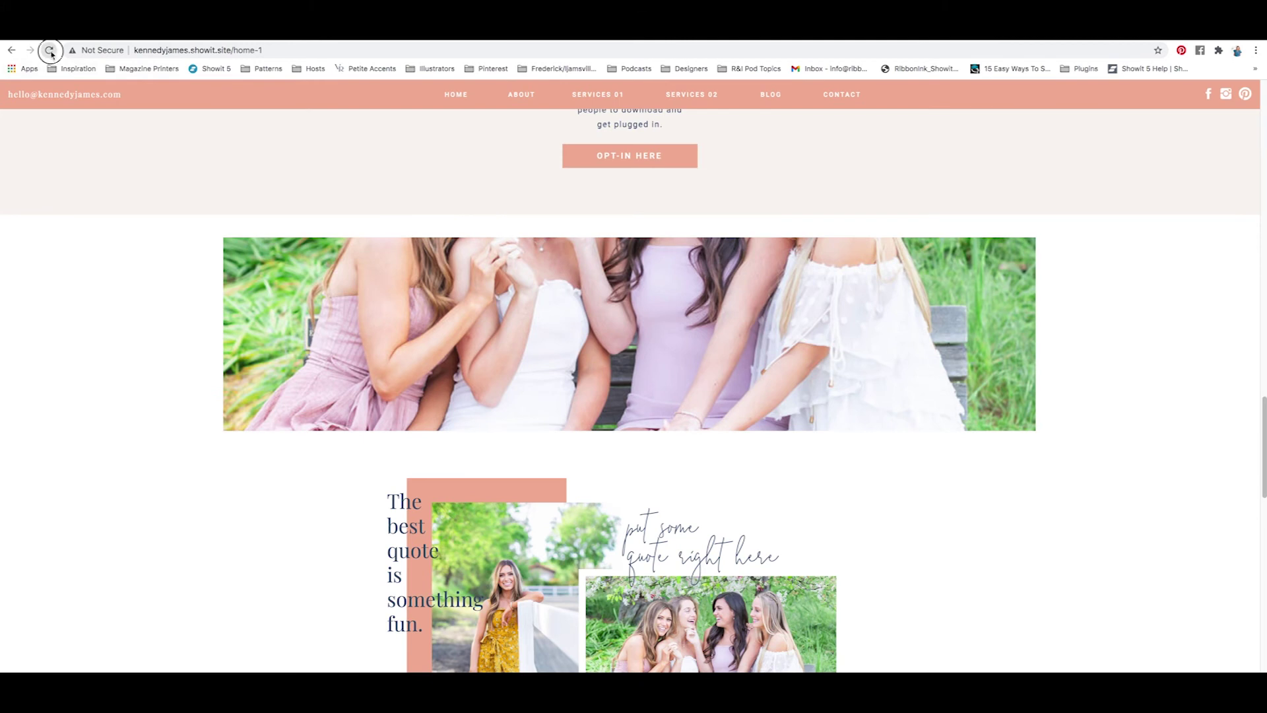
Step: Check the full-width photo live at other window widths, then add a 480 by 160 gallery element
click(49, 50)
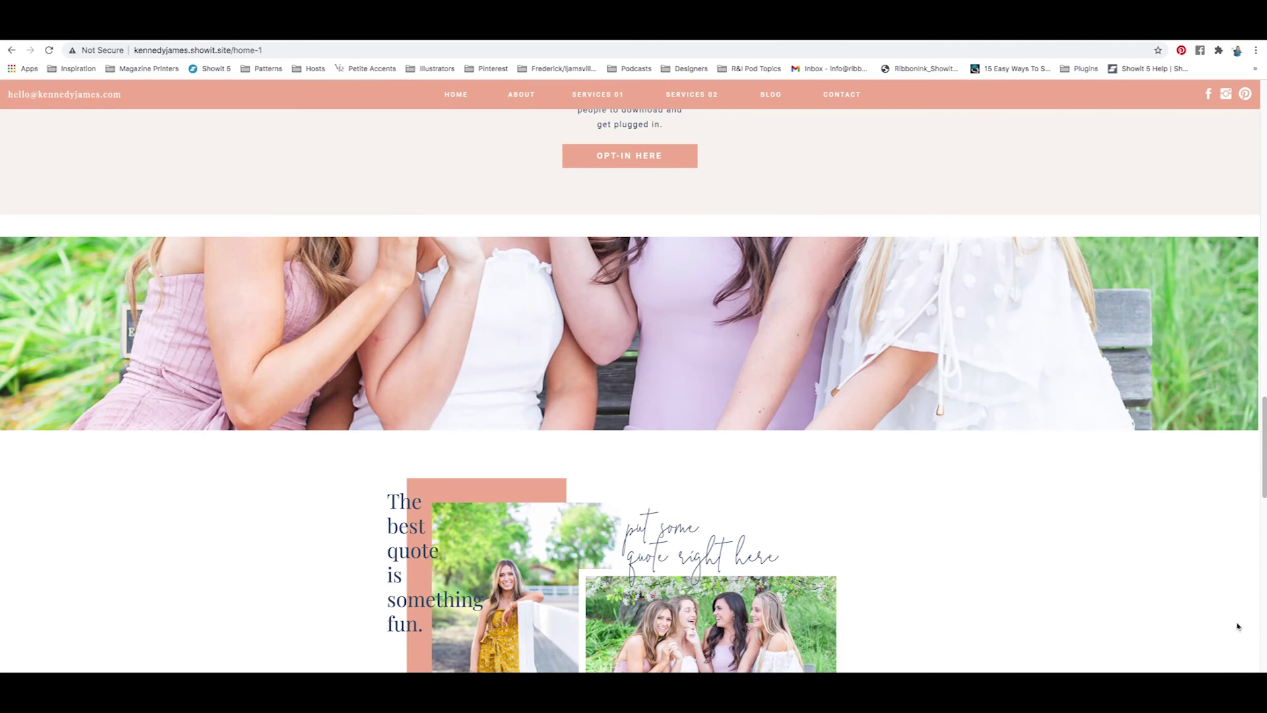
drag(1257, 672, 567, 563)
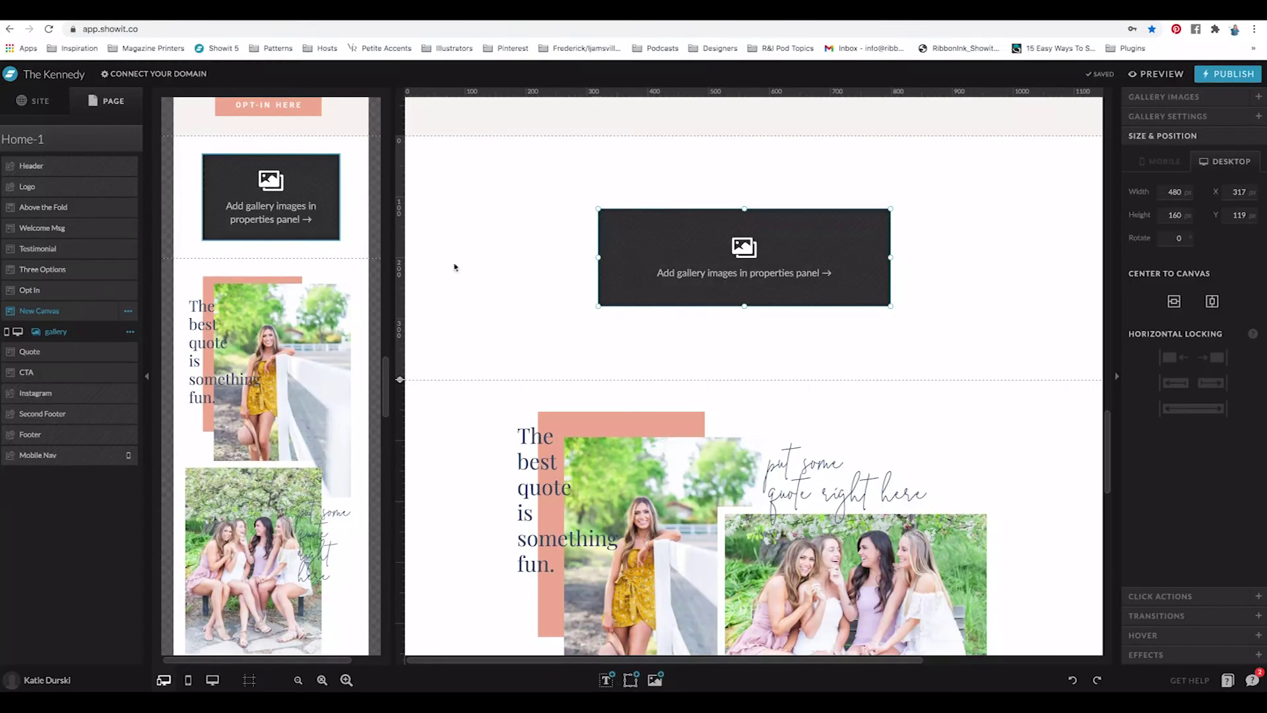
click(454, 267)
click(663, 251)
Step: Set the gallery placeholder's height to 400 px
drag(679, 255, 682, 257)
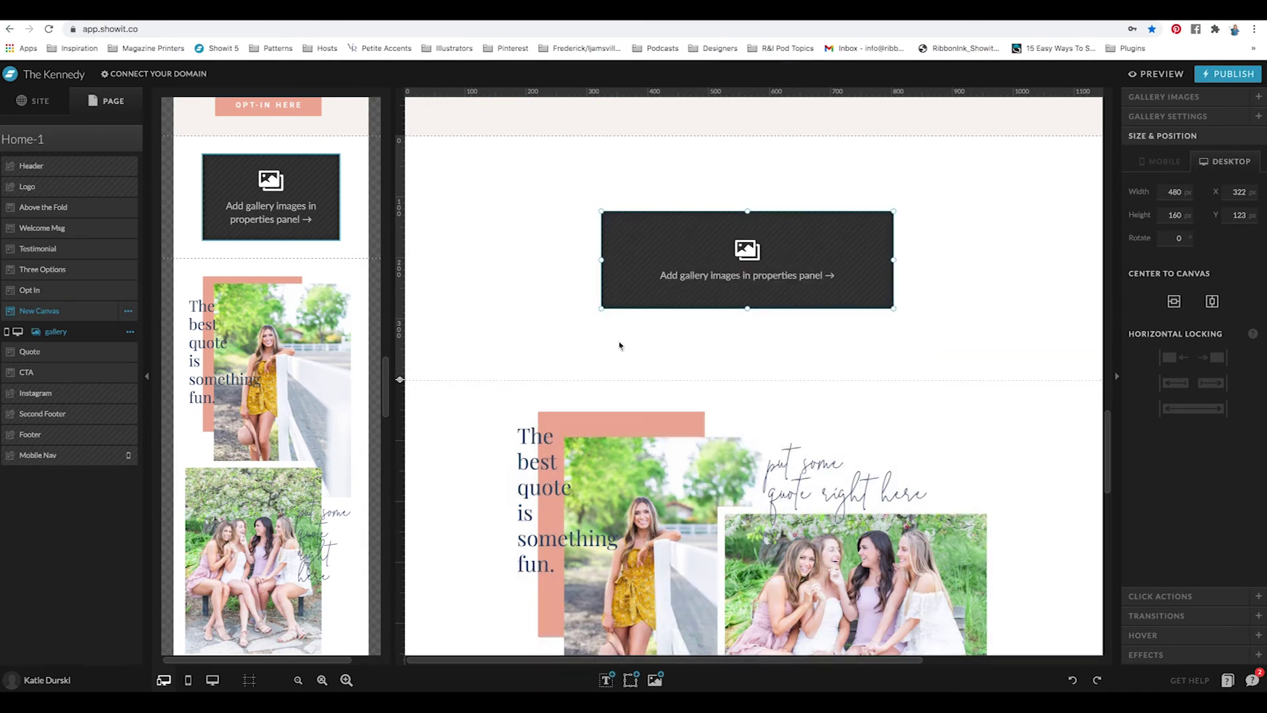
click(501, 244)
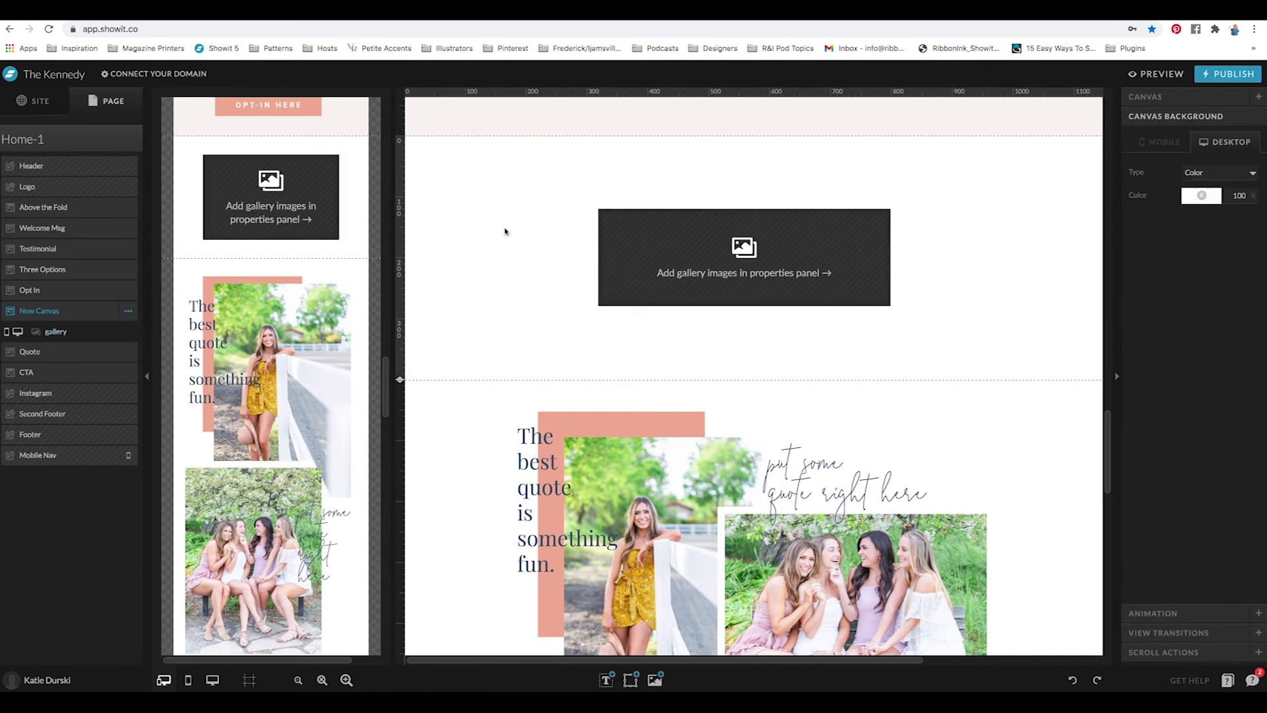
click(1145, 99)
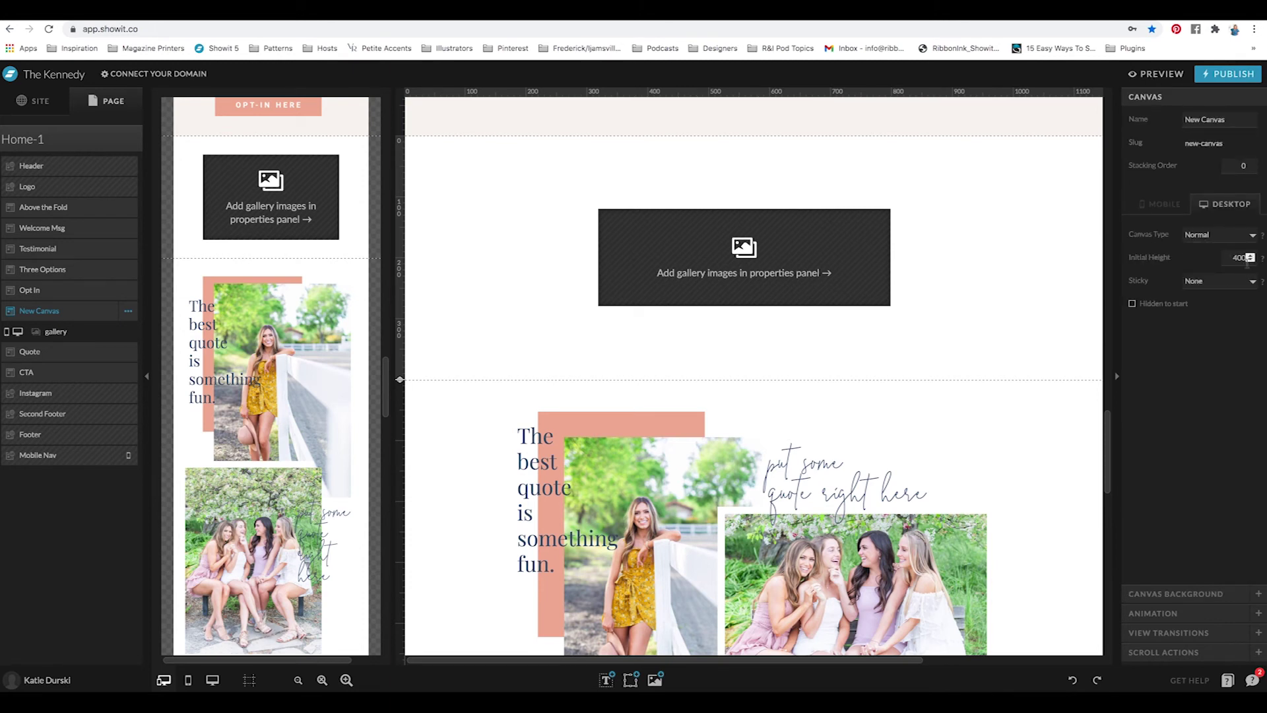
click(694, 258)
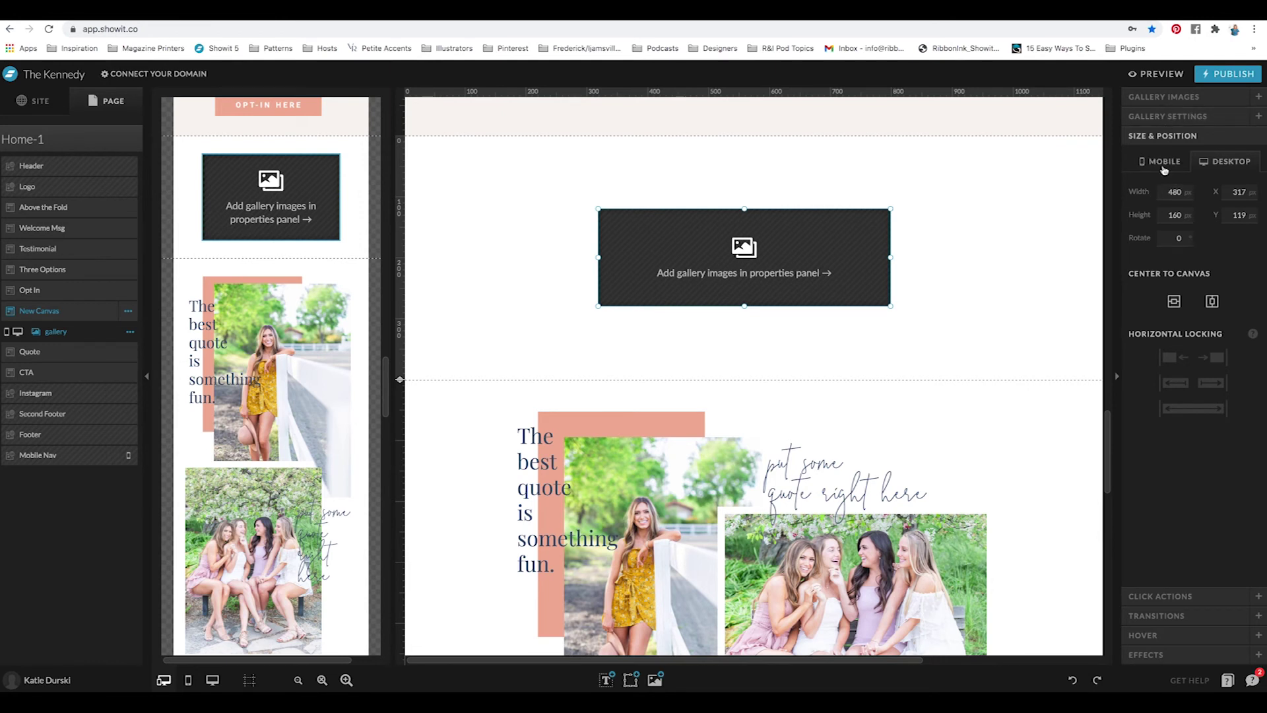
click(1172, 215)
text(400)
key(Return)
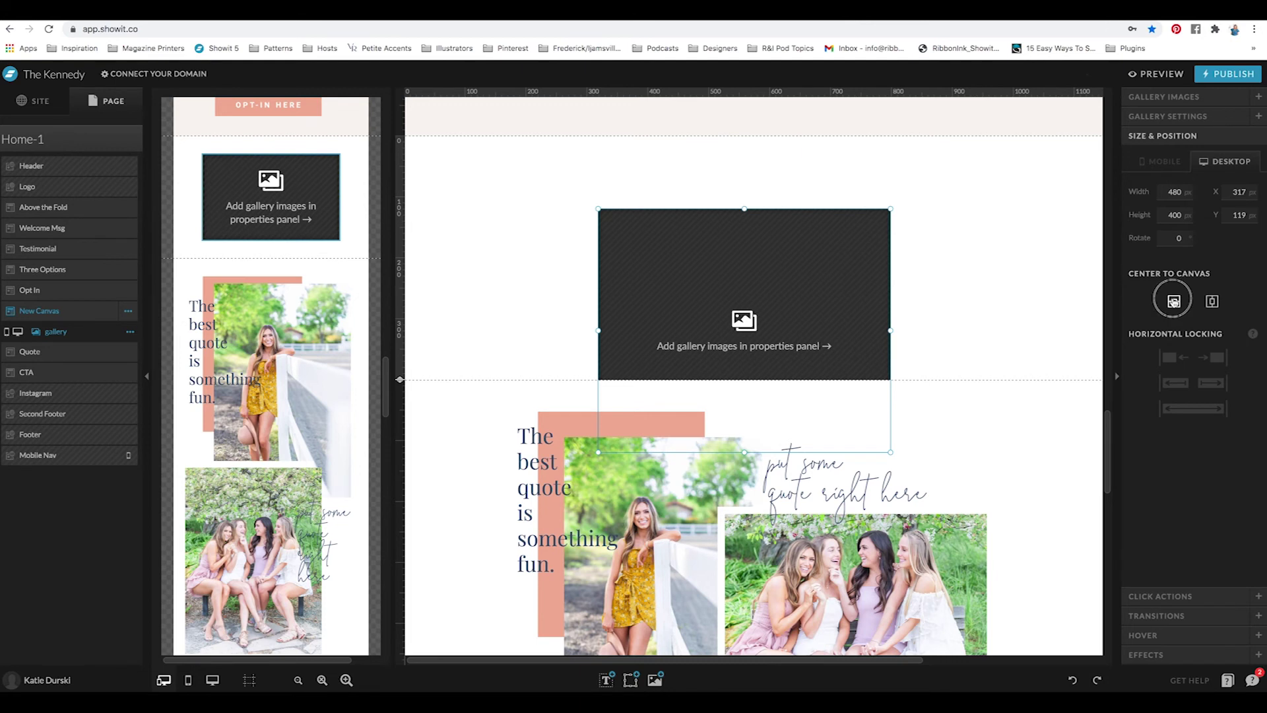
Step: Centre the gallery and stretch it edge to edge to 1173 px wide at X -17
click(1173, 302)
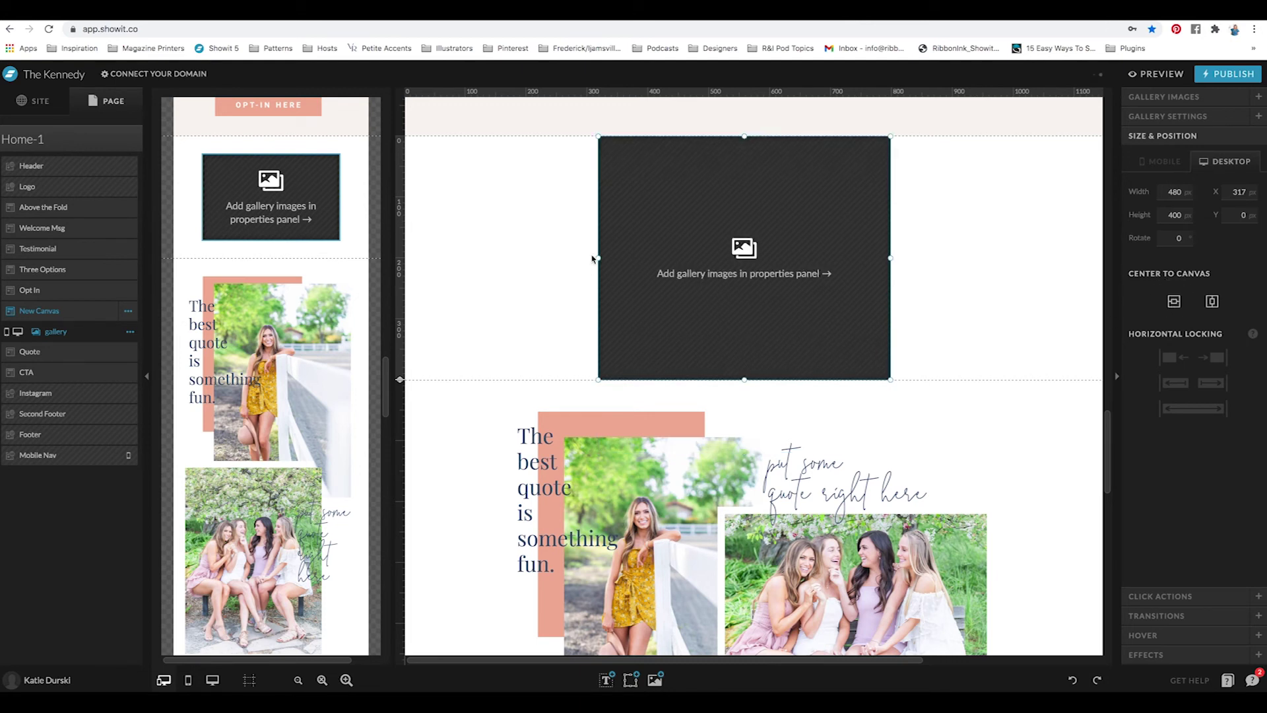
drag(598, 258, 395, 260)
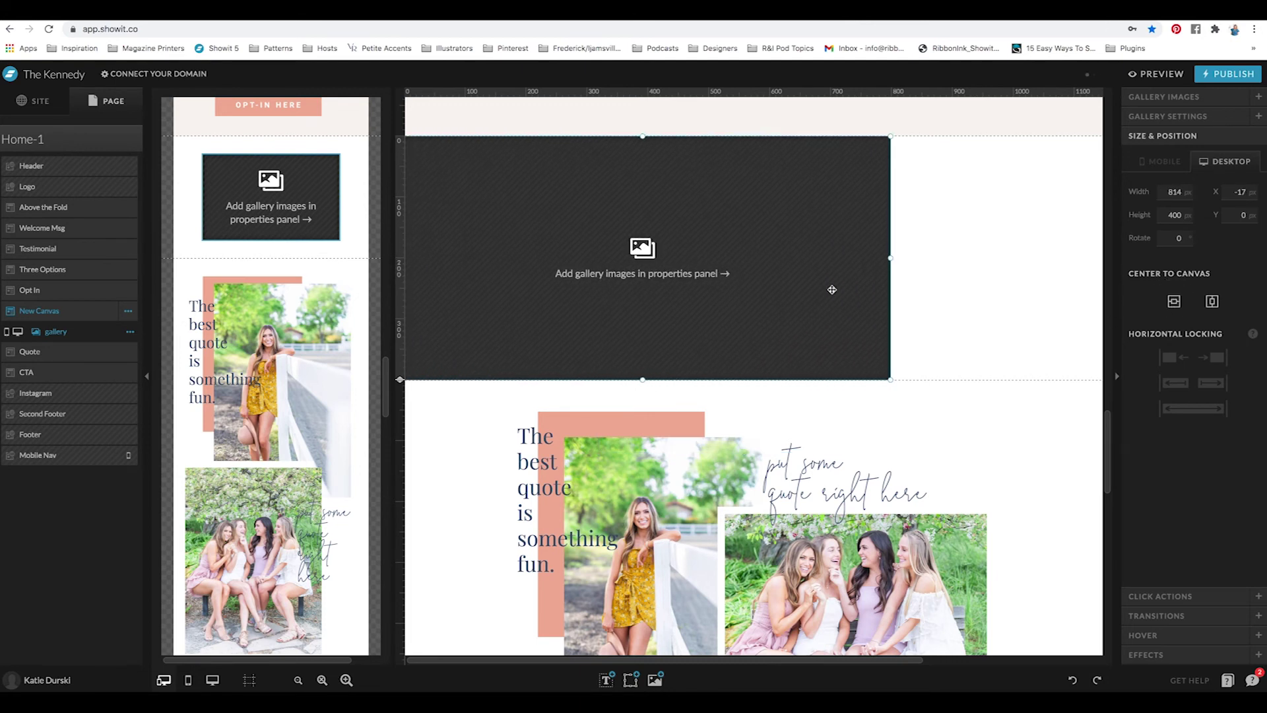
drag(890, 259, 1106, 249)
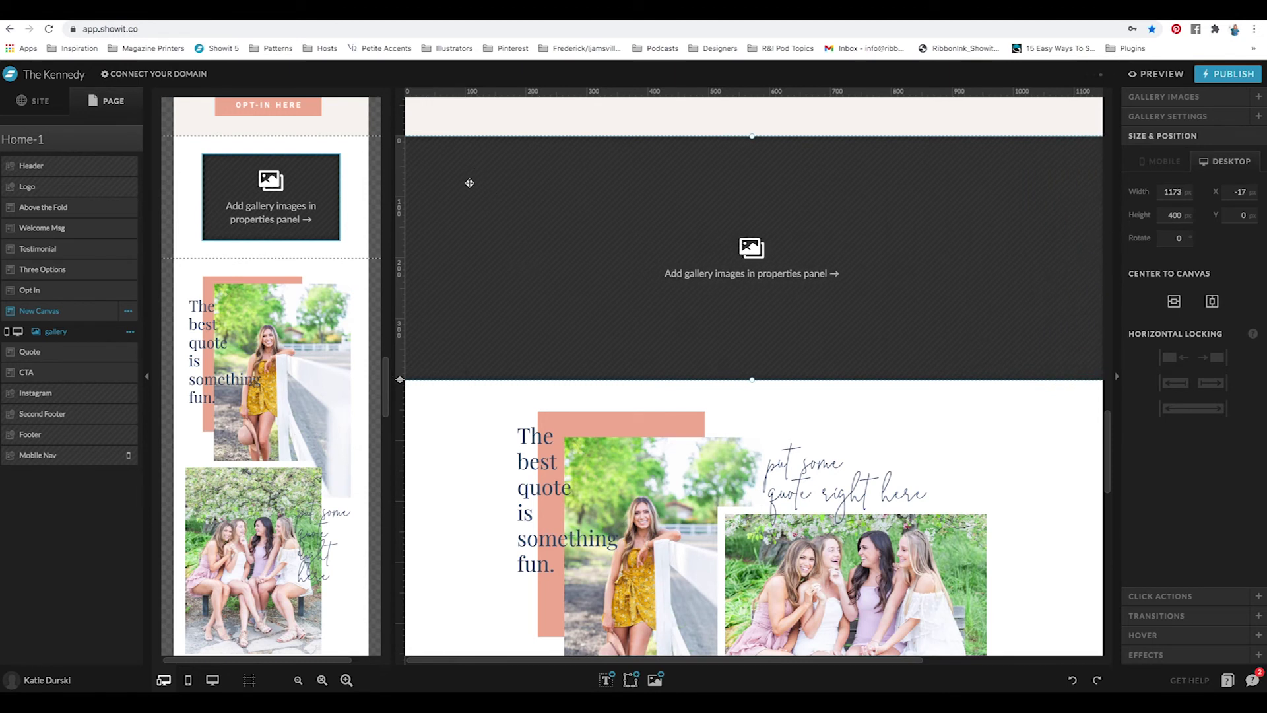
Step: Lock the gallery to stretch horizontally and make it a Sliding Gallery with 2 px spacing
click(1193, 410)
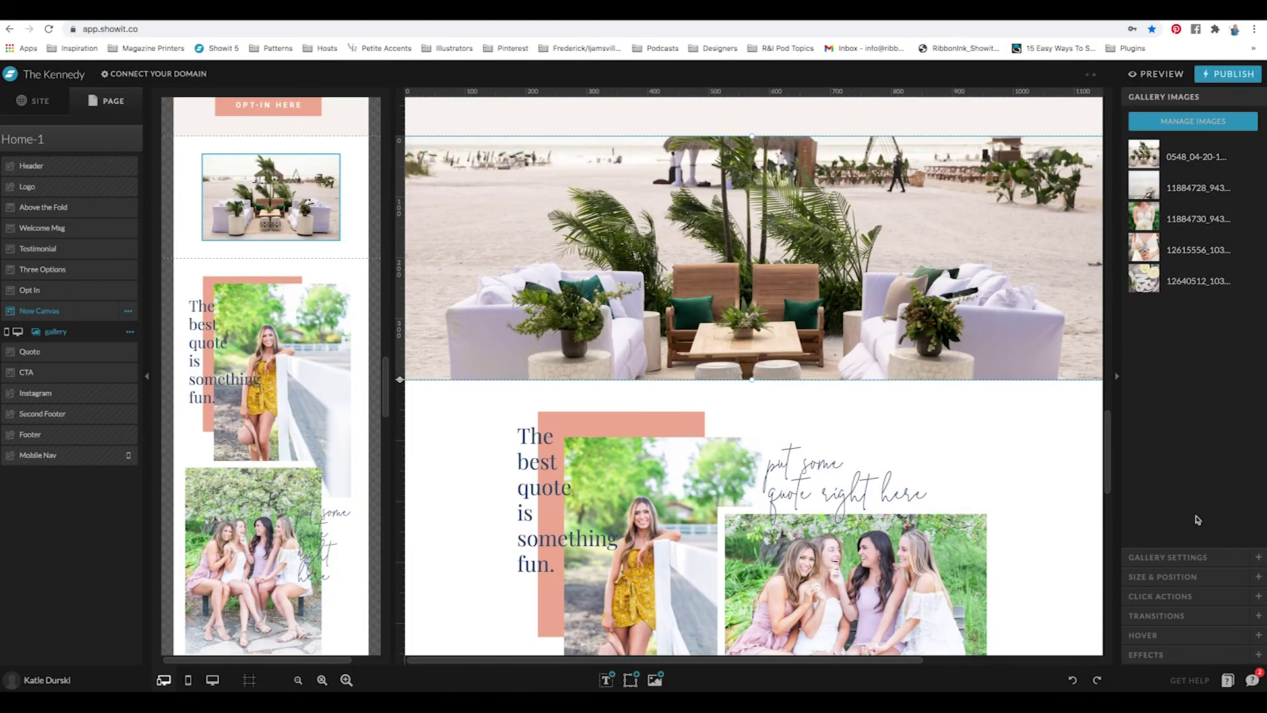
click(1168, 557)
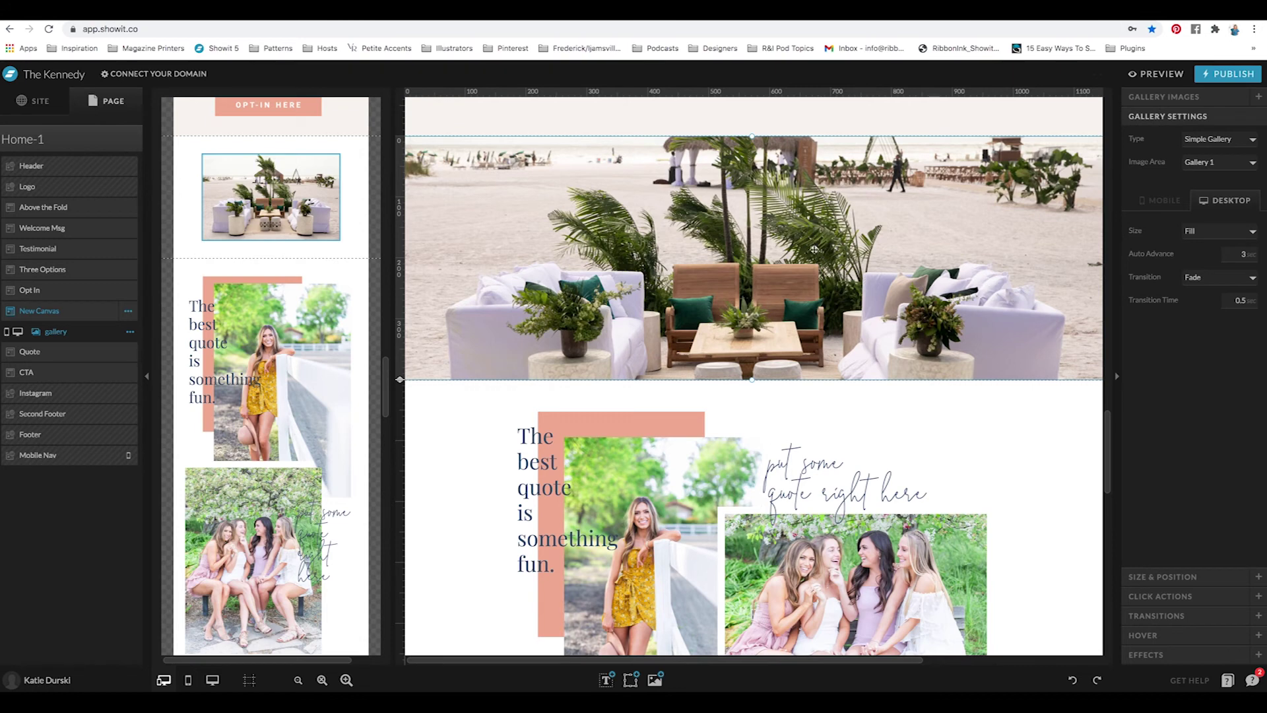
click(1191, 142)
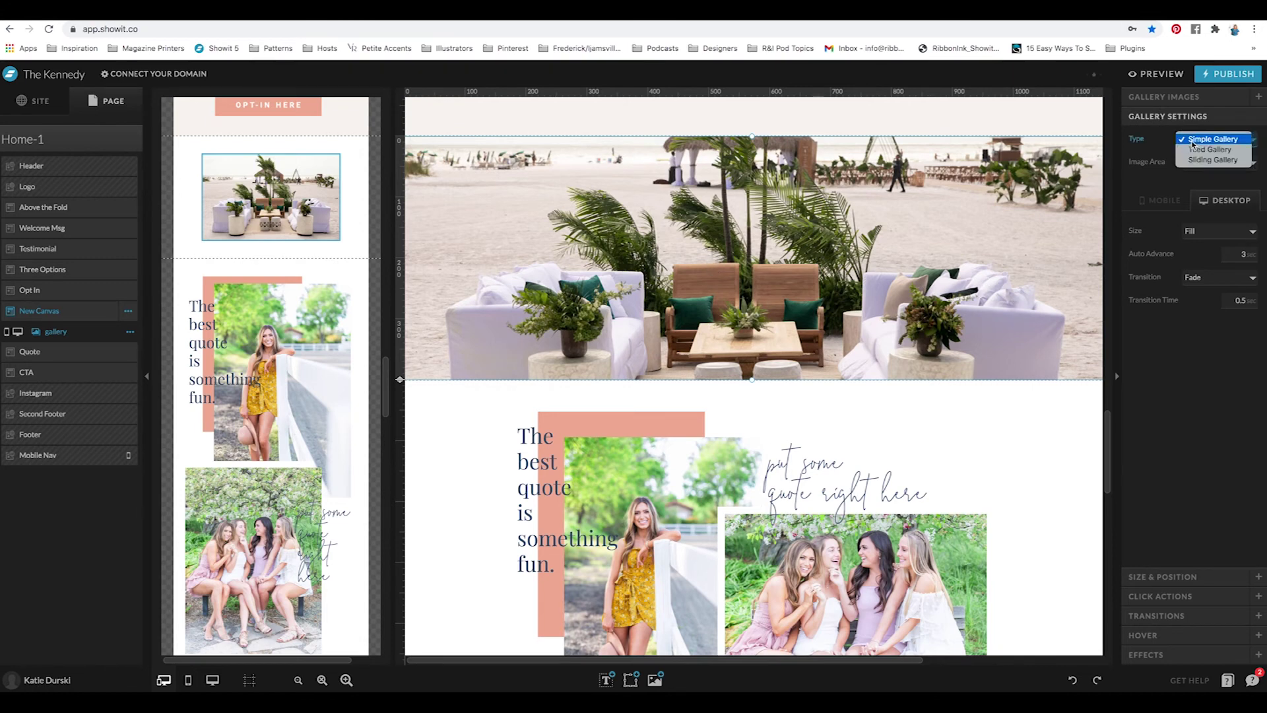
click(1197, 160)
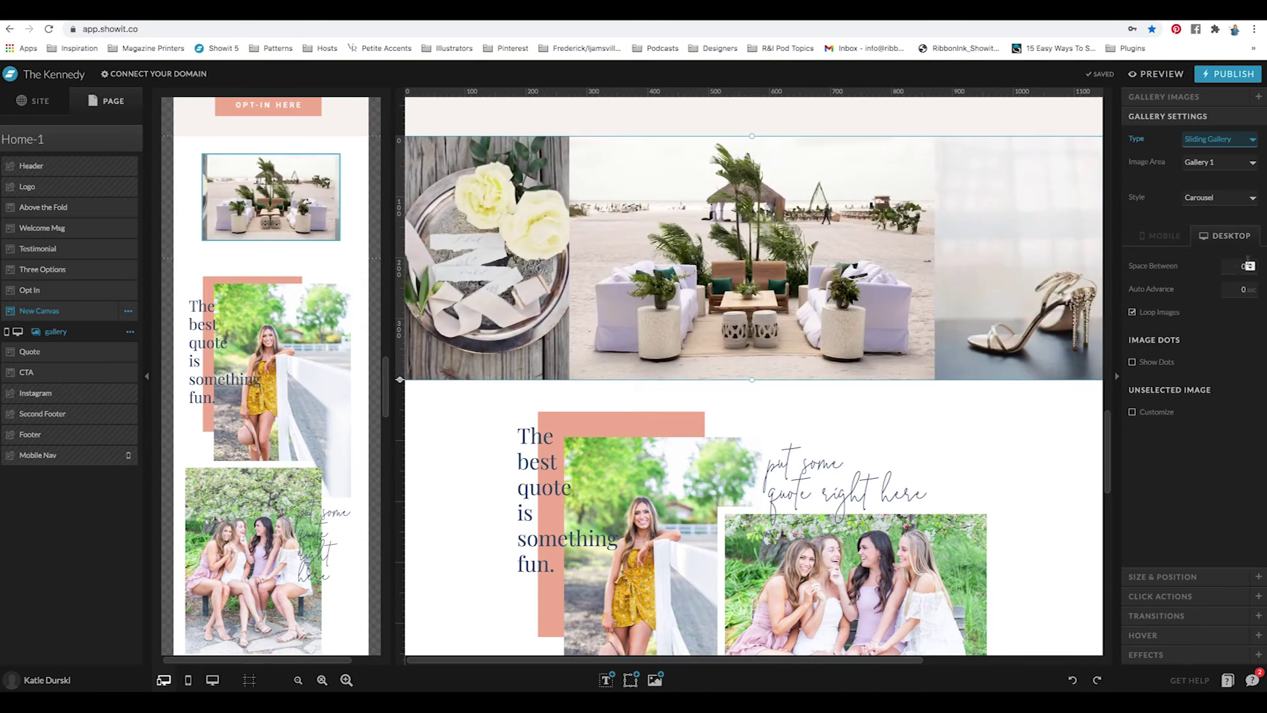
click(1250, 264)
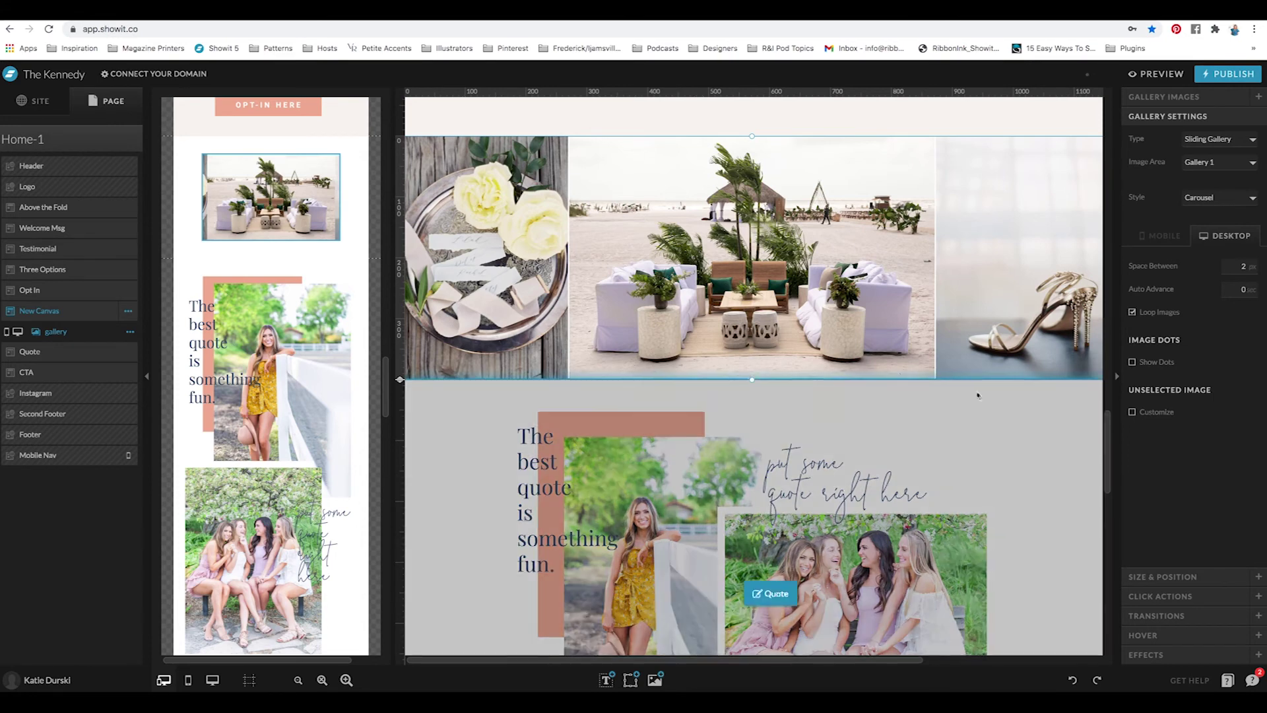
click(1137, 575)
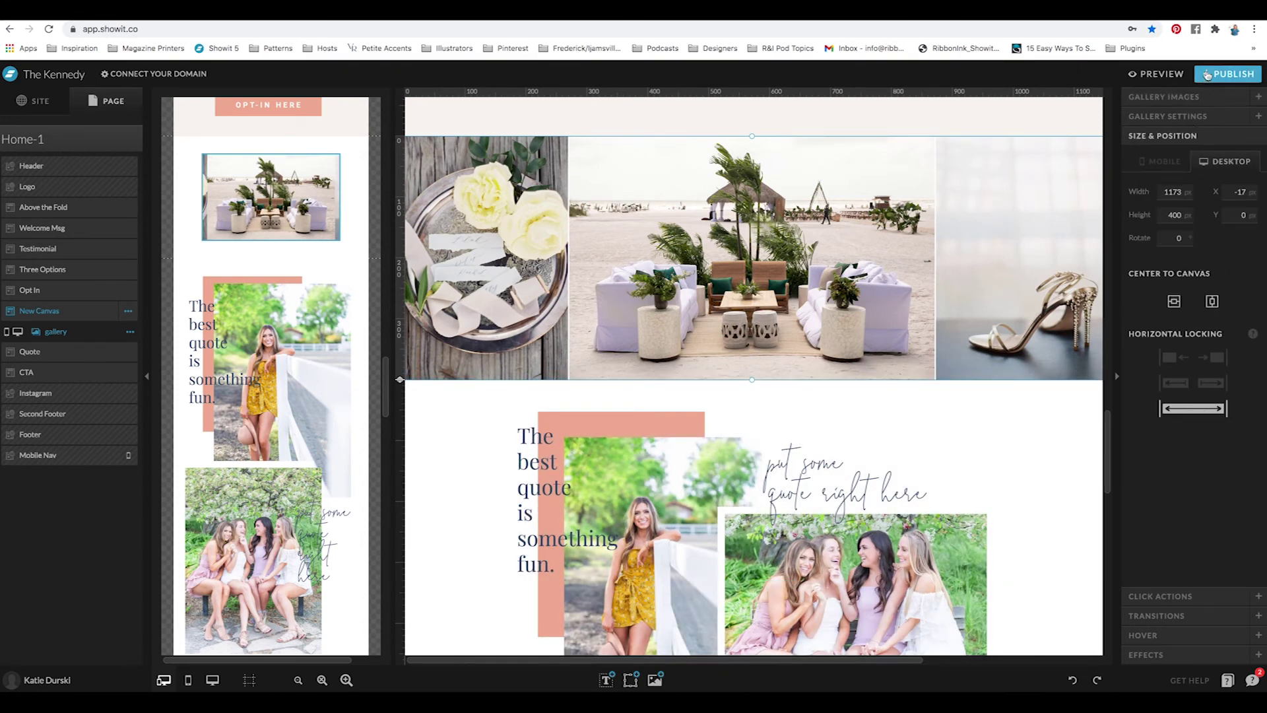
Step: Publish the site, then swipe the sliding gallery carousel on the live homepage
click(1227, 73)
click(765, 291)
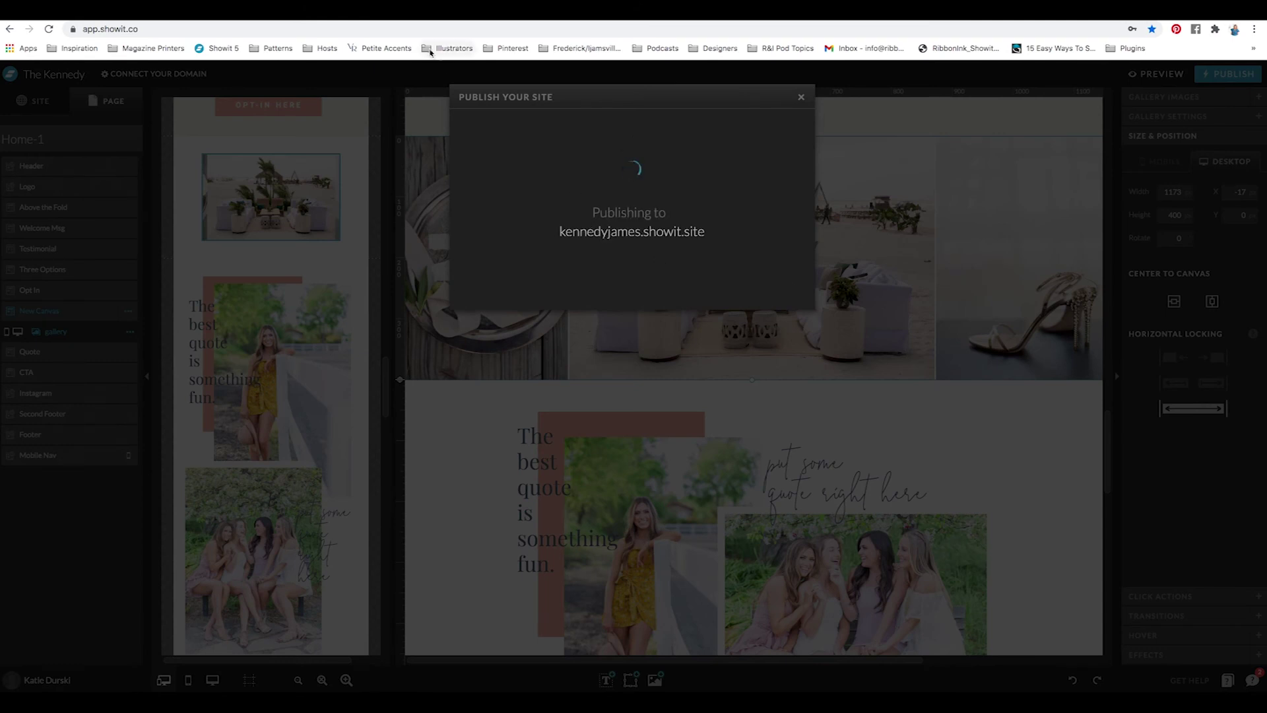
click(1159, 15)
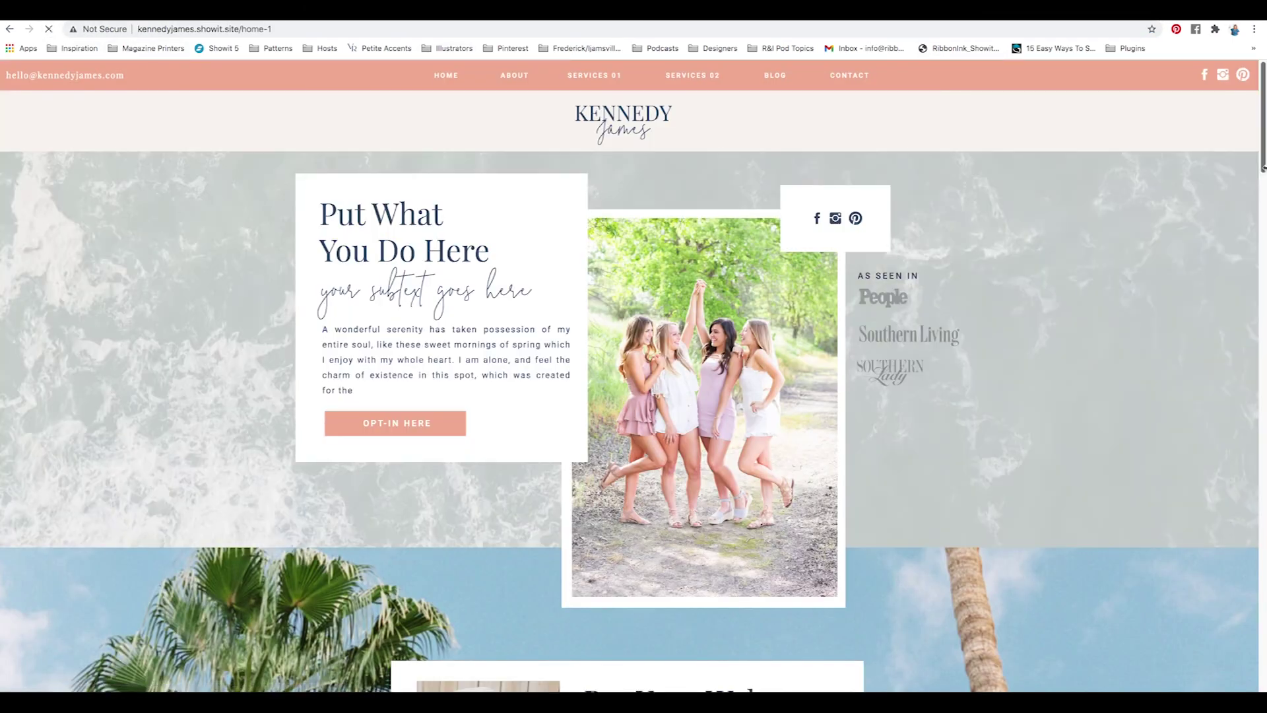
drag(1262, 167, 1199, 505)
drag(416, 279, 434, 303)
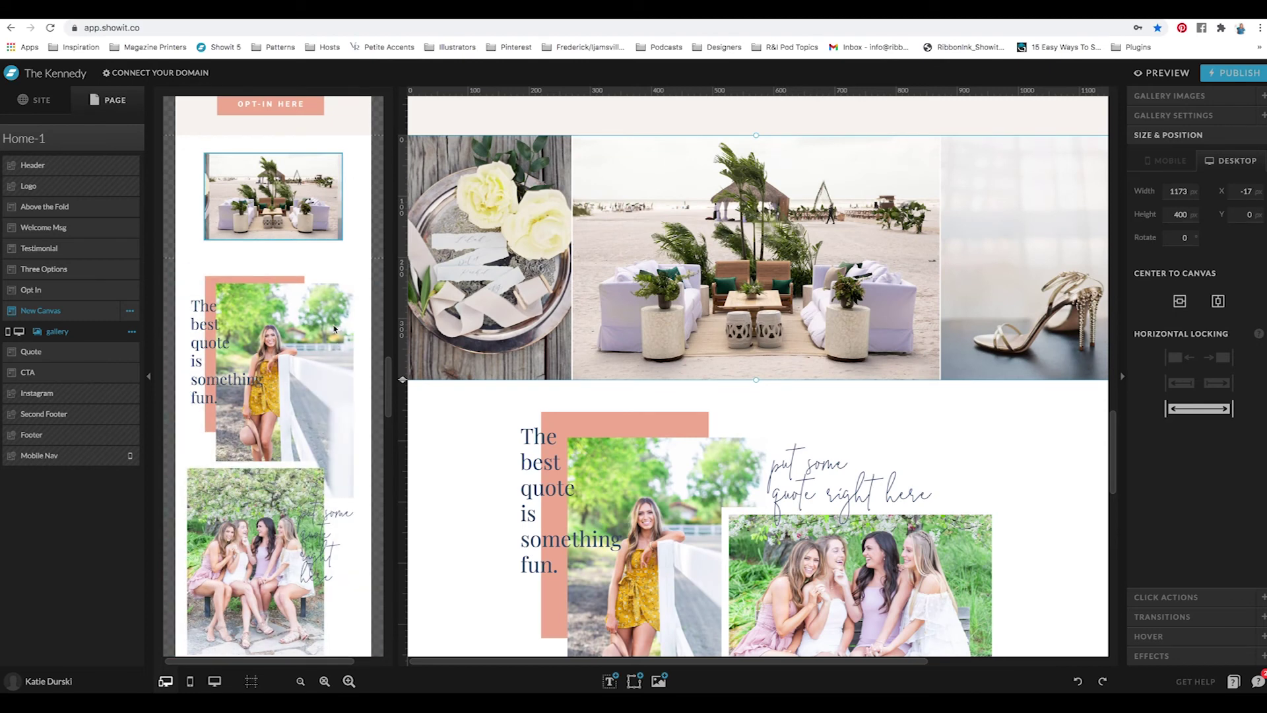
Step: Open the Blog template from the SITE panel and select its Post Layout 1 canvas
click(40, 99)
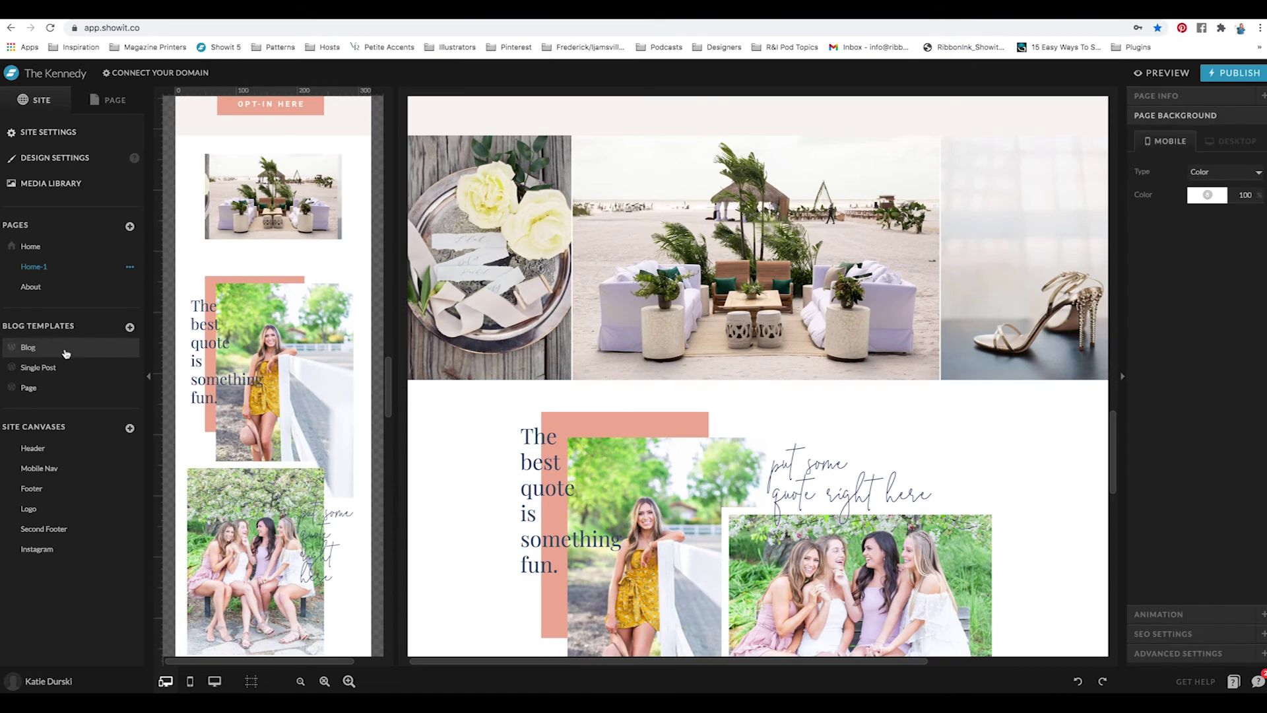
click(66, 352)
drag(1111, 448, 1112, 249)
click(726, 355)
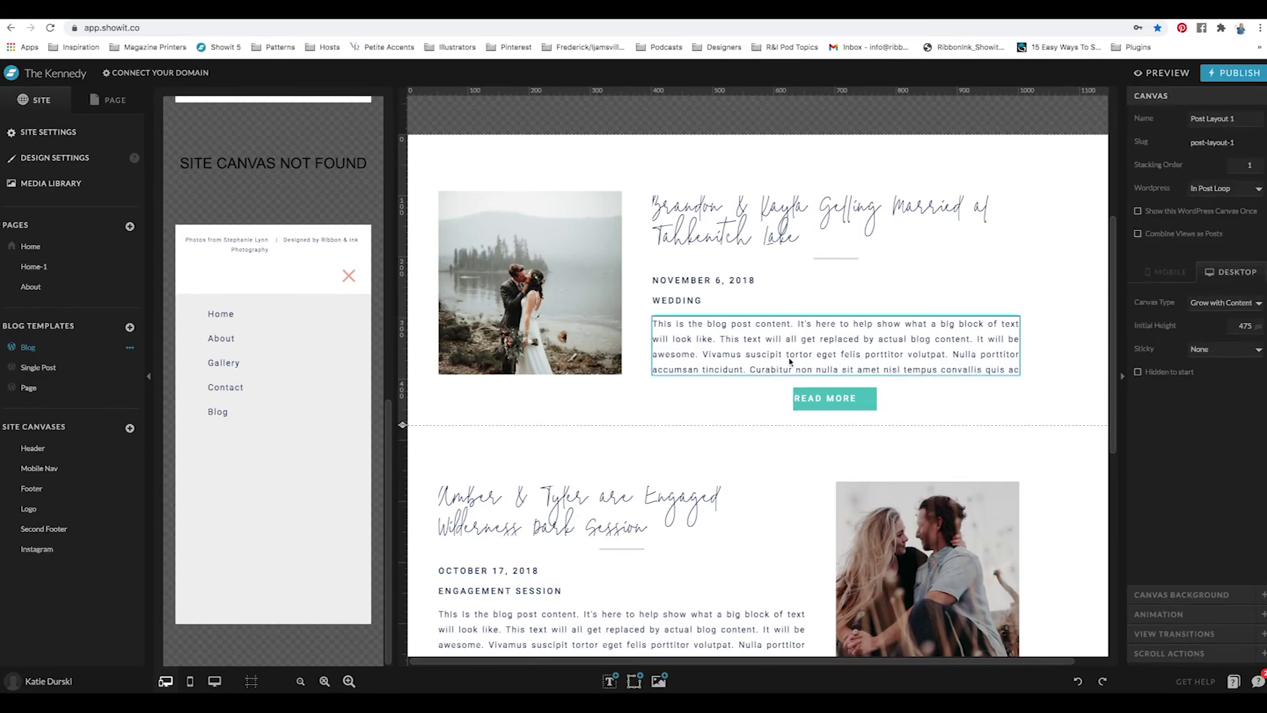
Step: Lock the READ MORE button to the bottom of Post Layout 1
click(777, 338)
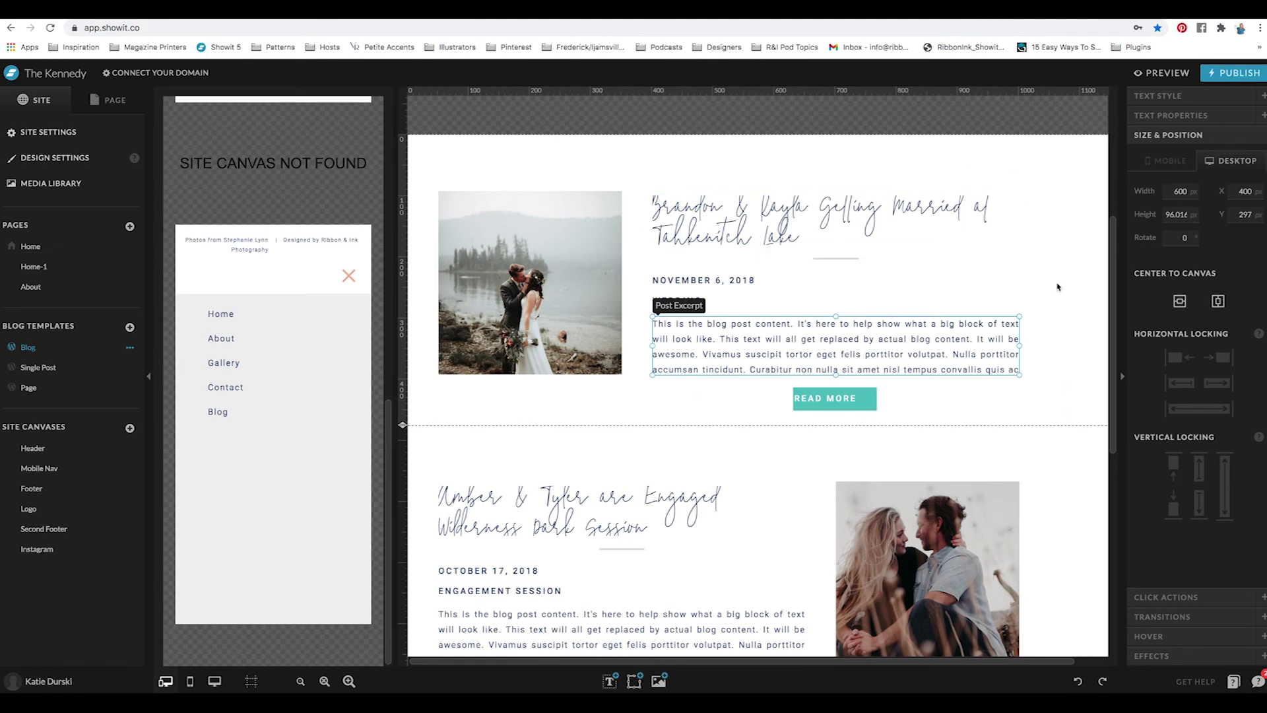
click(834, 399)
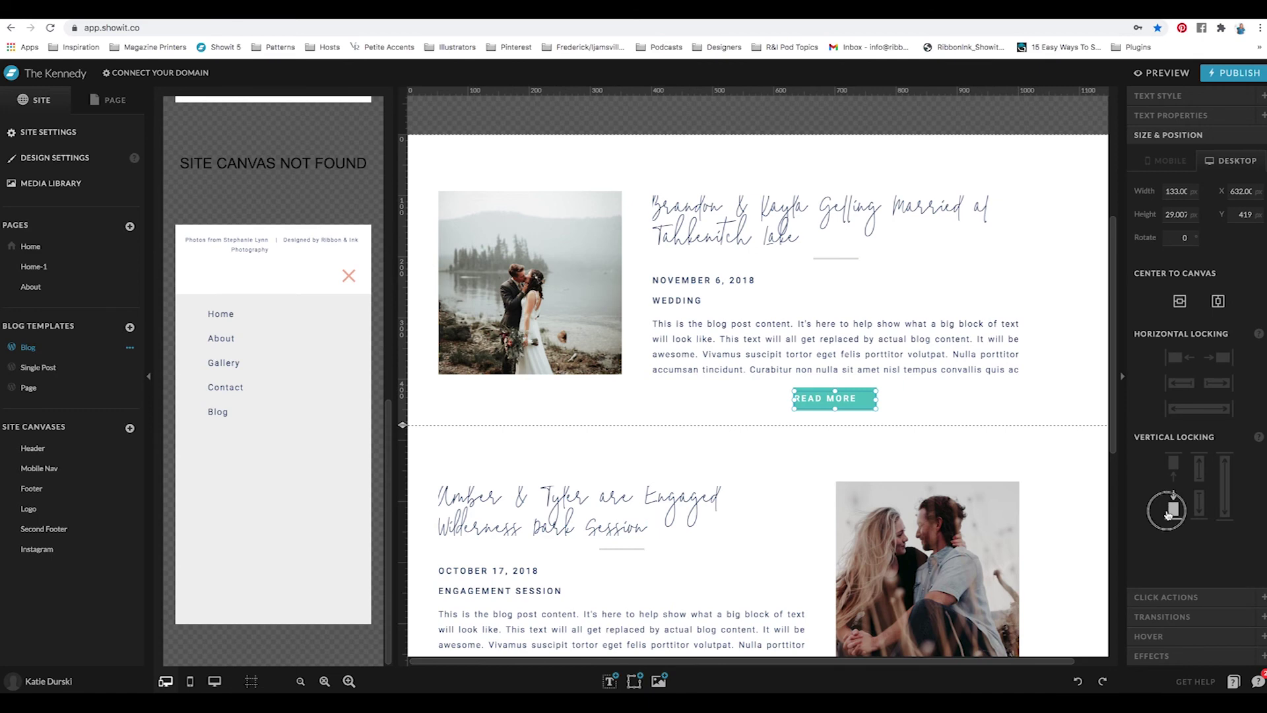
click(819, 385)
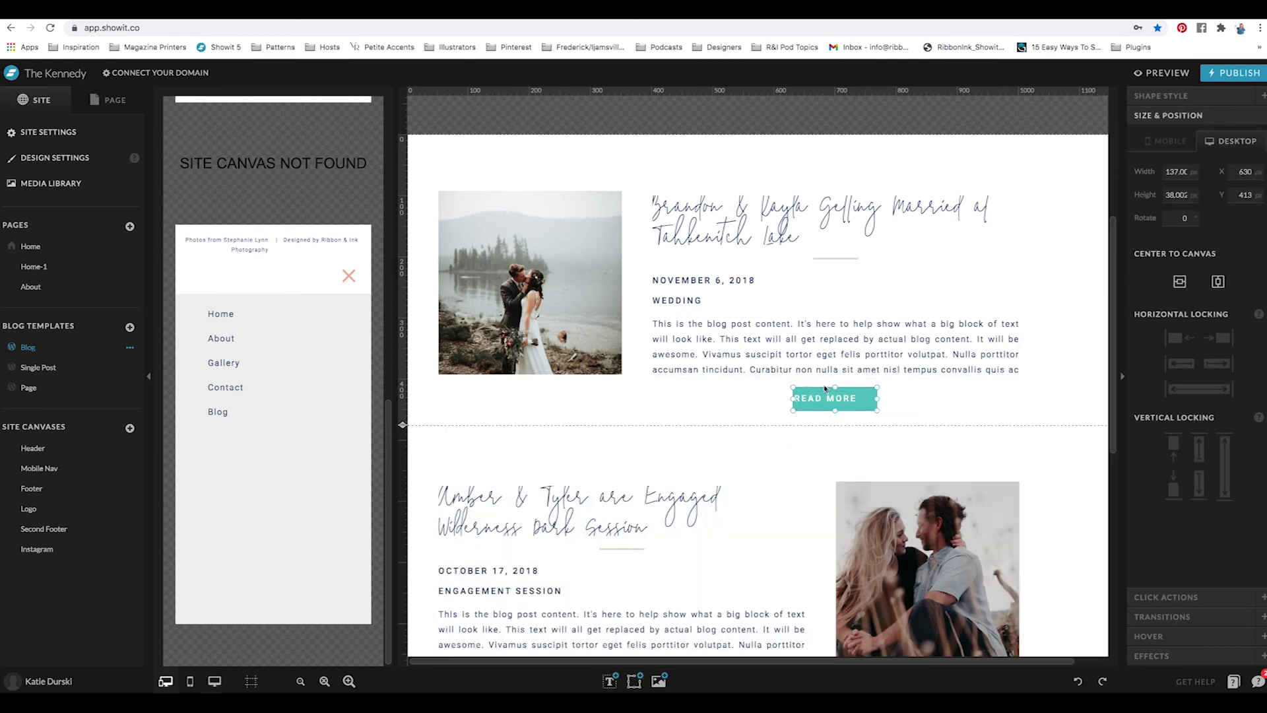
Step: Change the Post Excerpt's text overflow from Crop to Display, then also select READ MORE
click(725, 345)
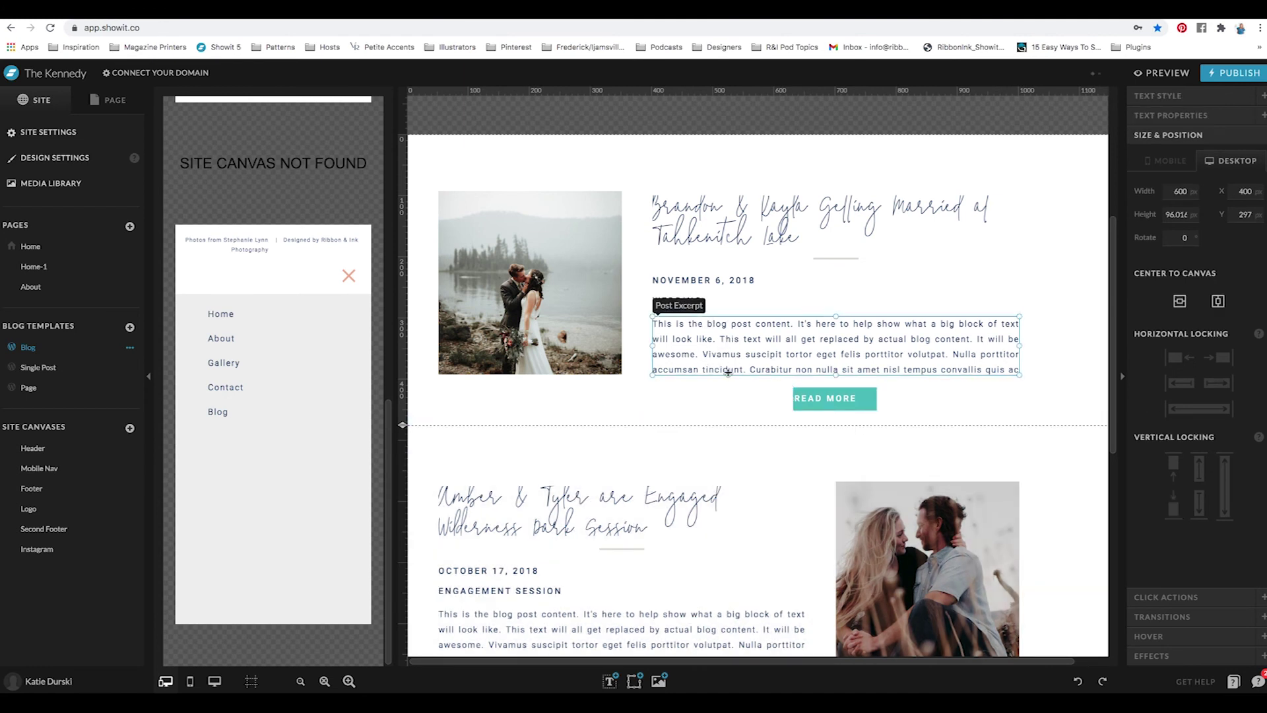
click(1158, 96)
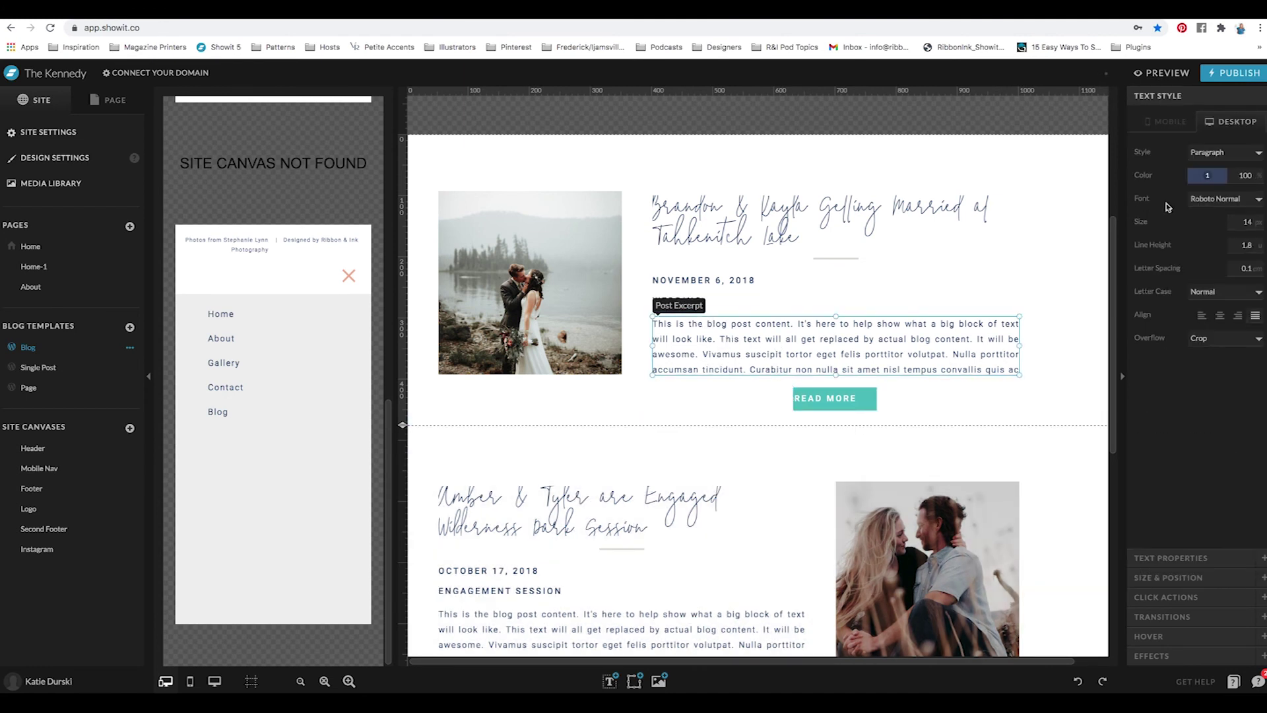
click(1197, 341)
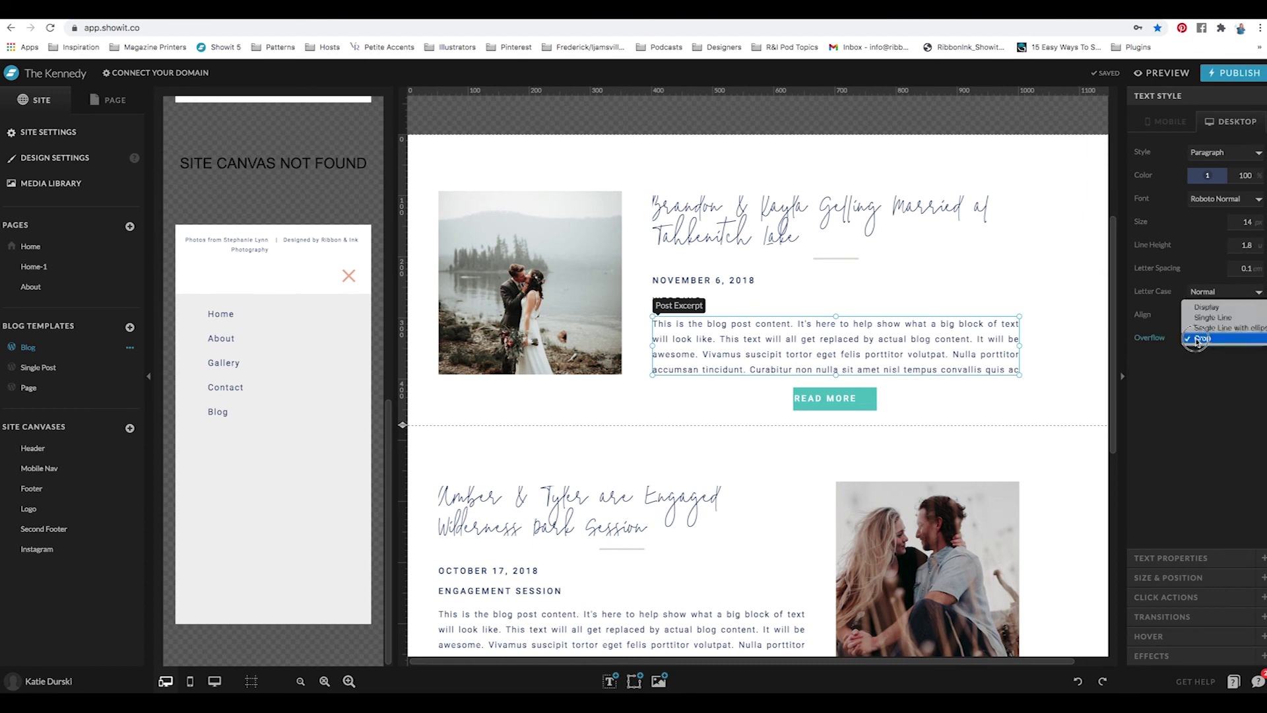
click(1206, 307)
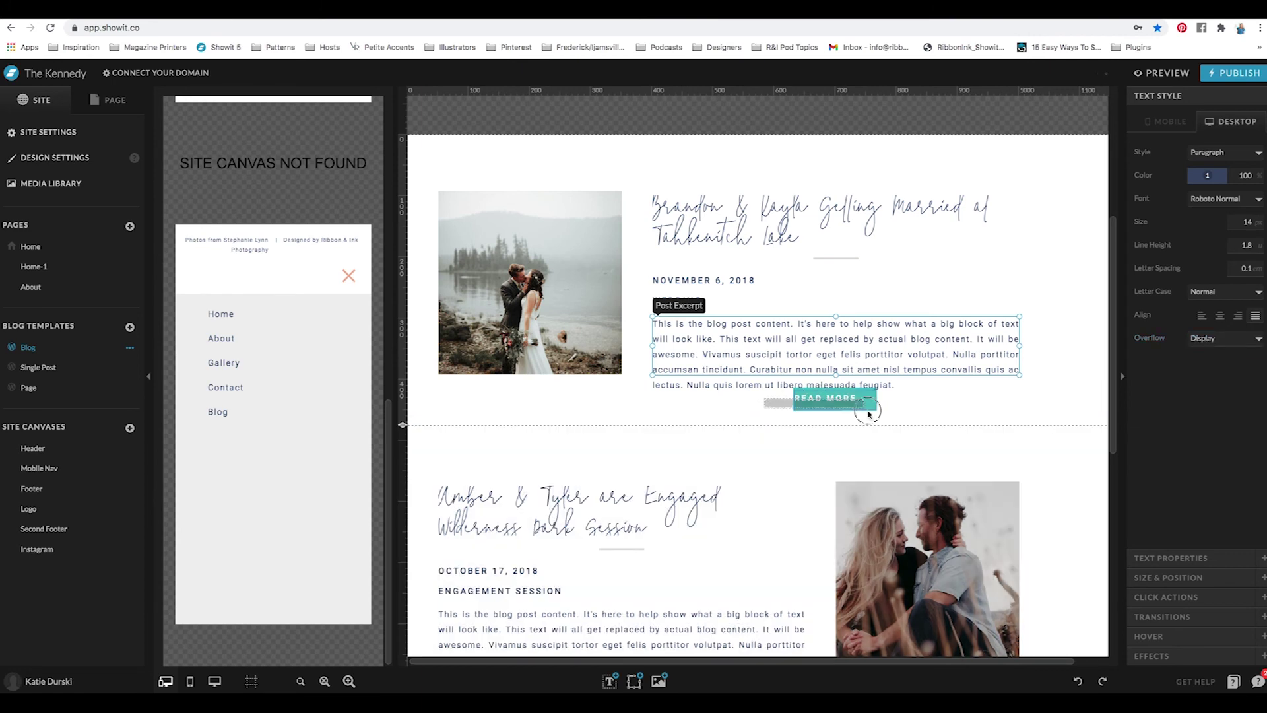
shift+click(825, 402)
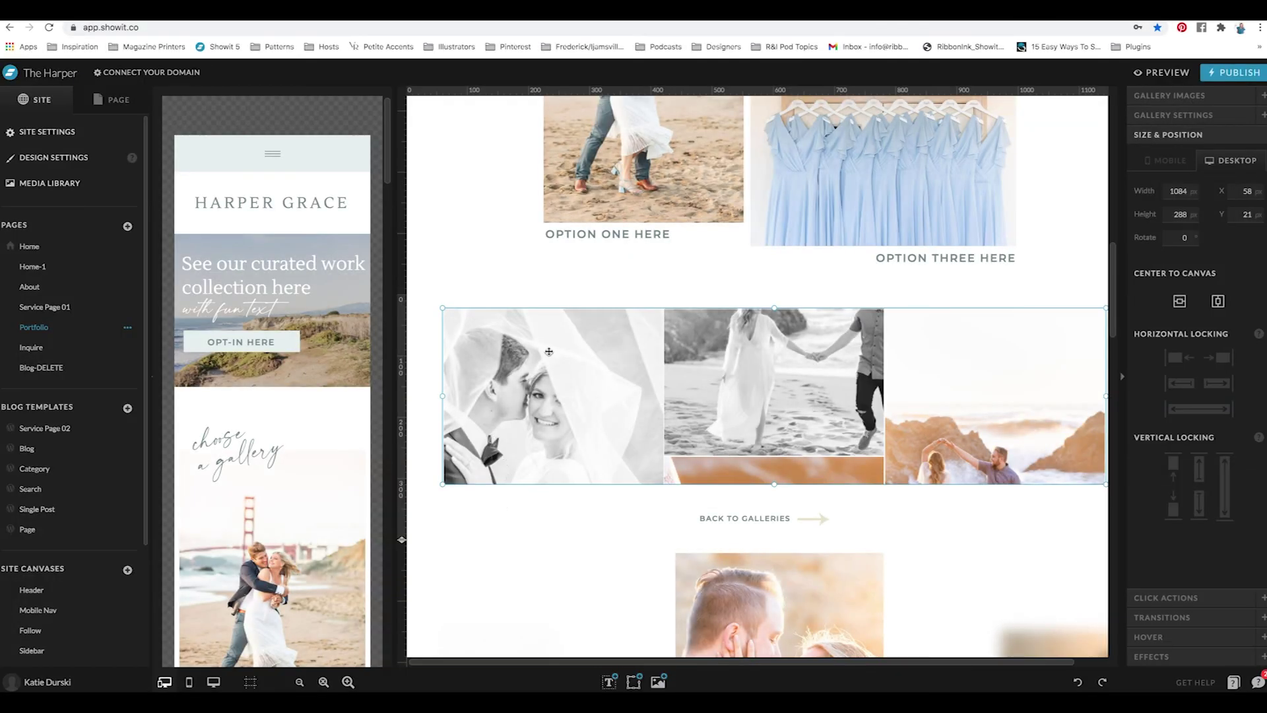
click(429, 380)
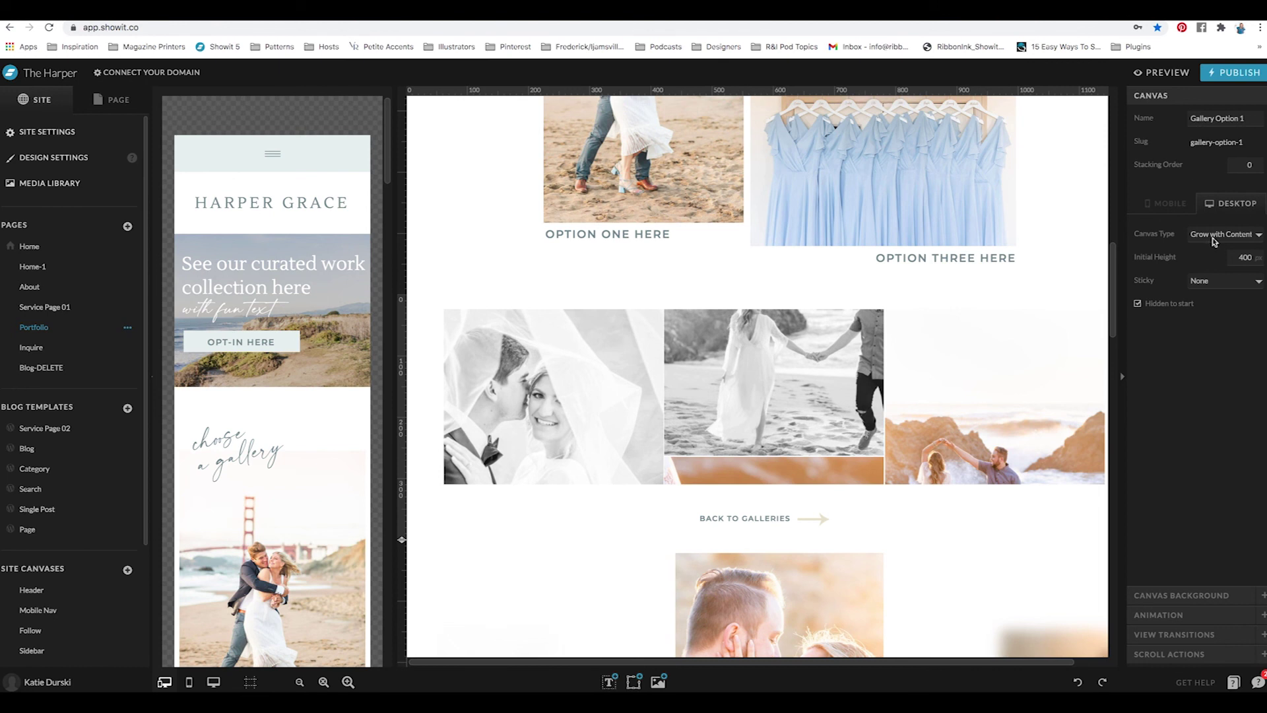
click(809, 382)
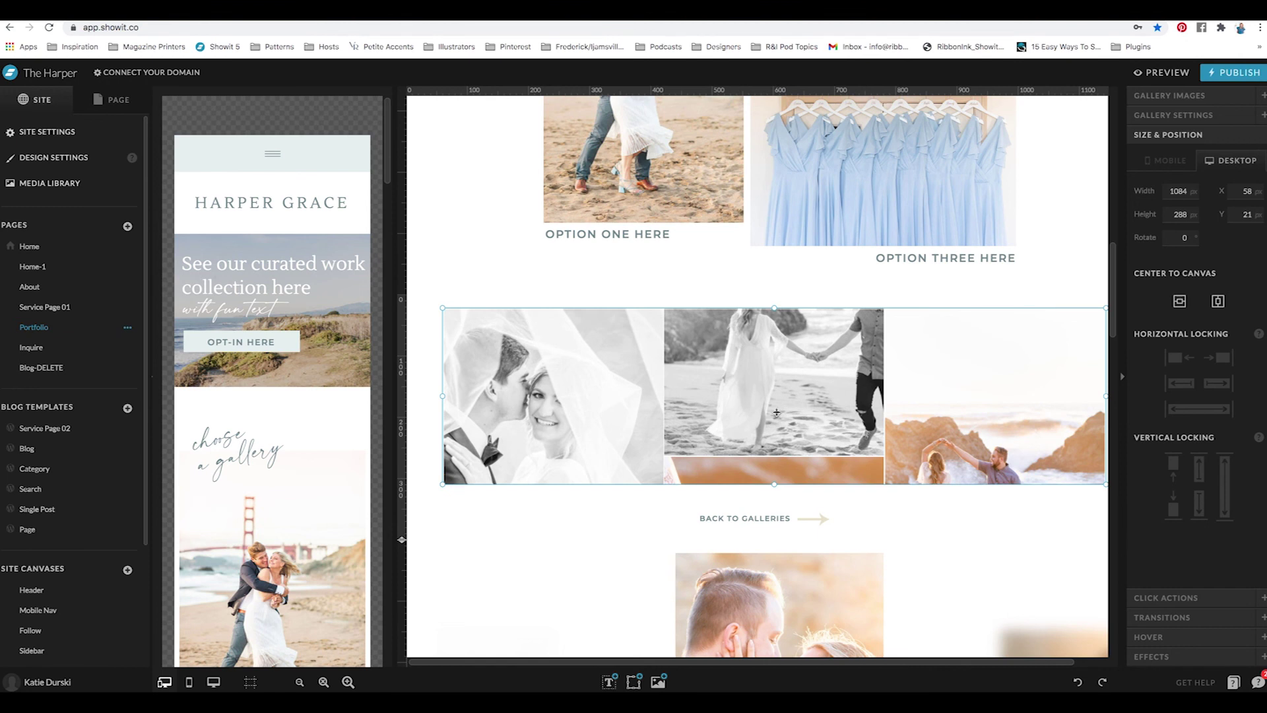
click(433, 401)
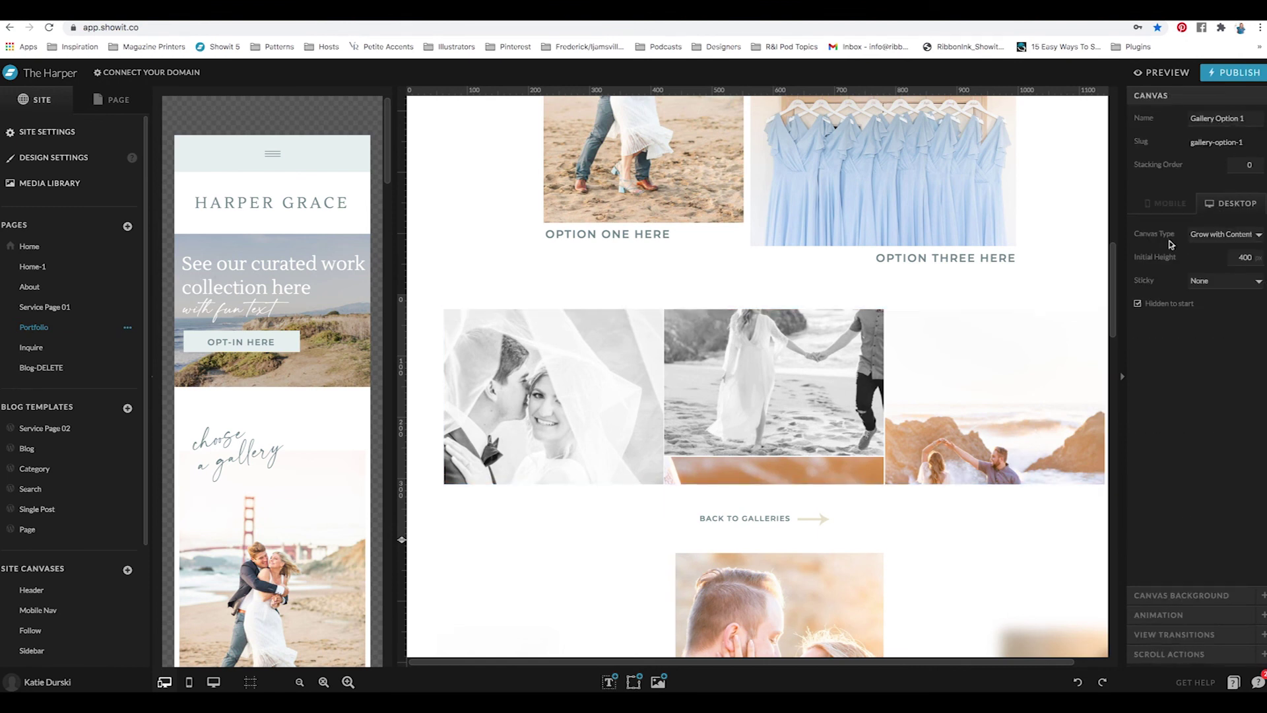
click(738, 521)
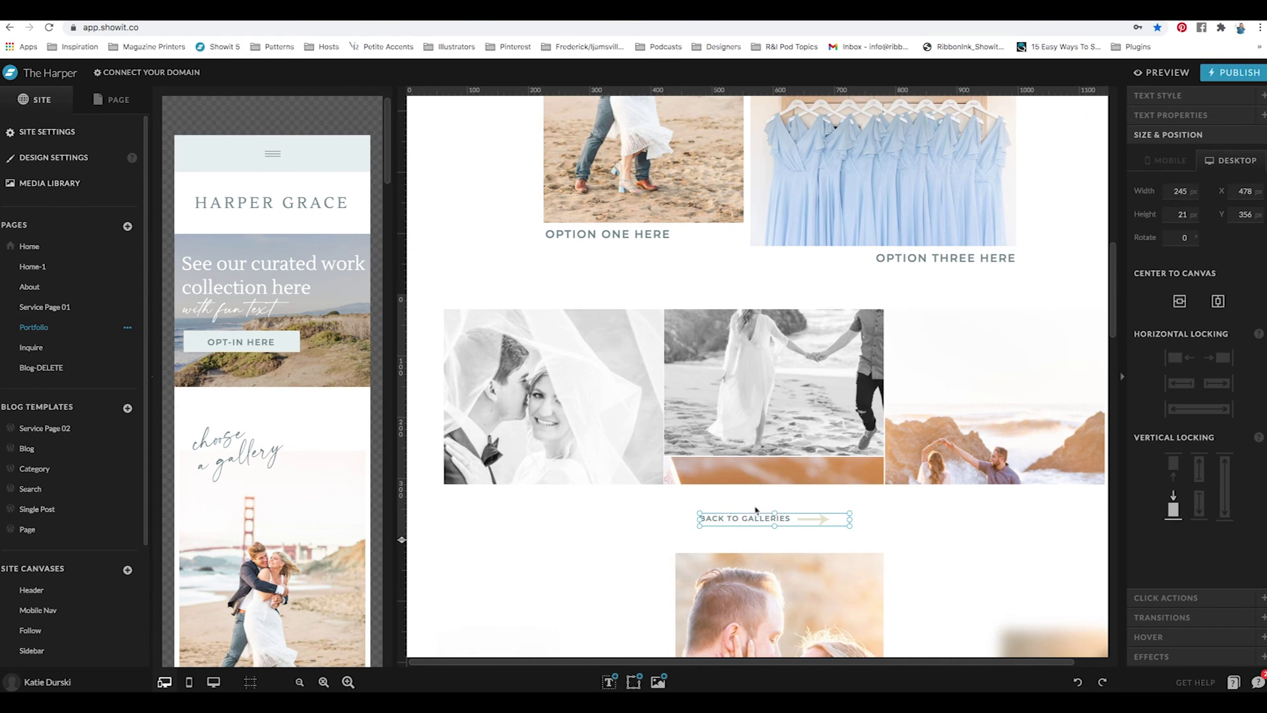